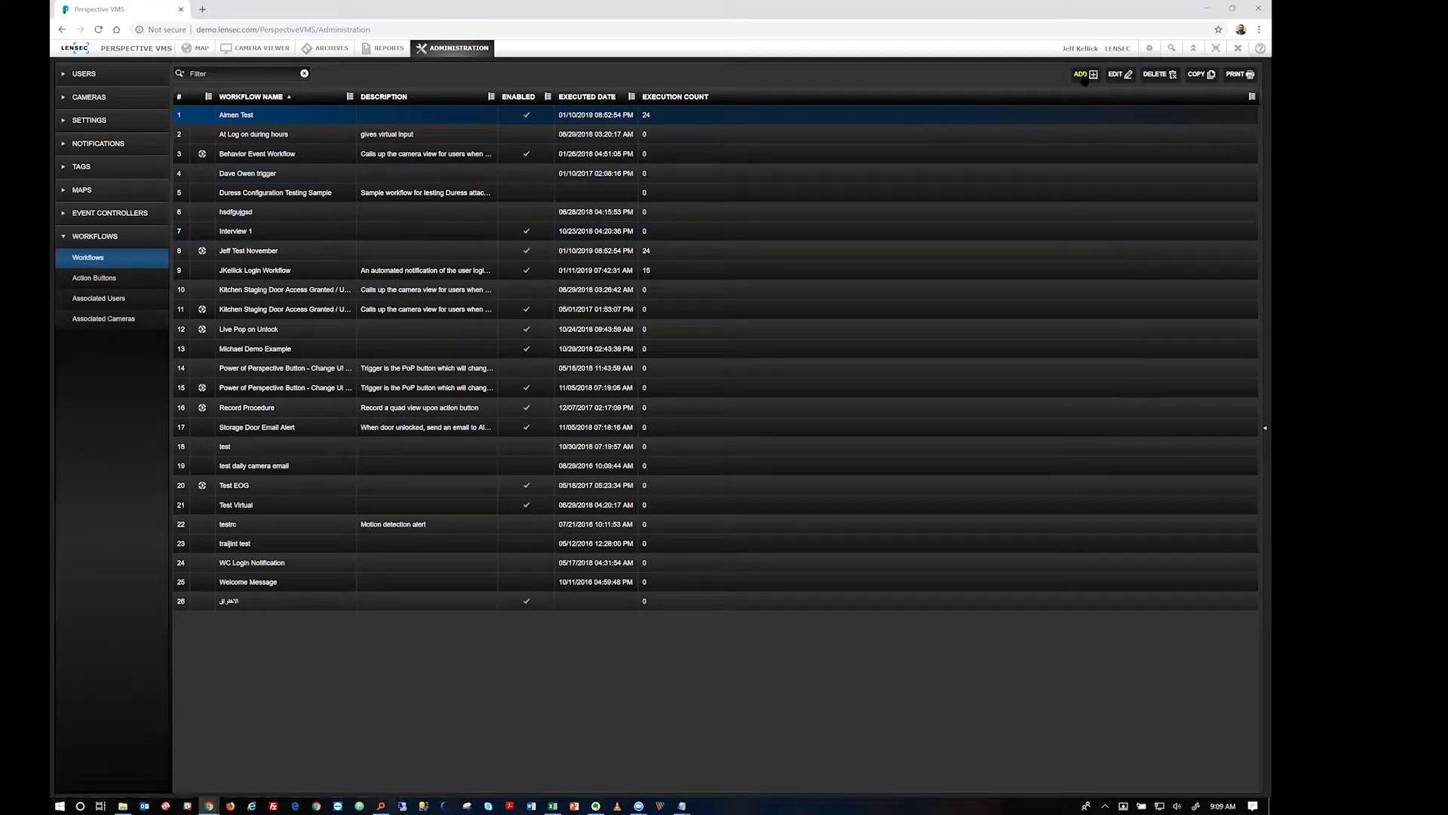
Create a new workflow named 'Training Workflow', mark it enabled, and go to its triggers
left_click(1081, 75)
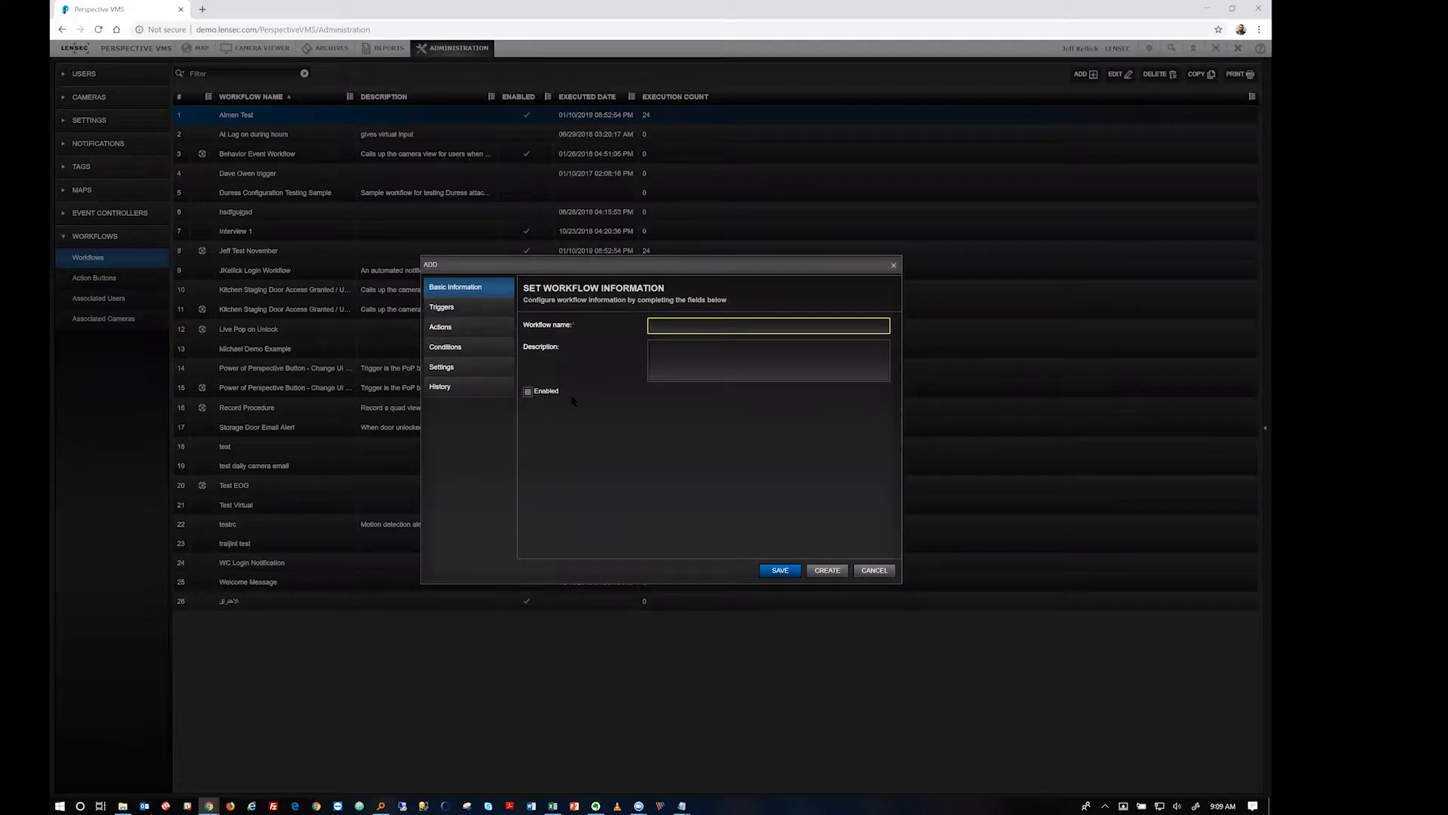
type("raining Workflow")
left_click(699, 366)
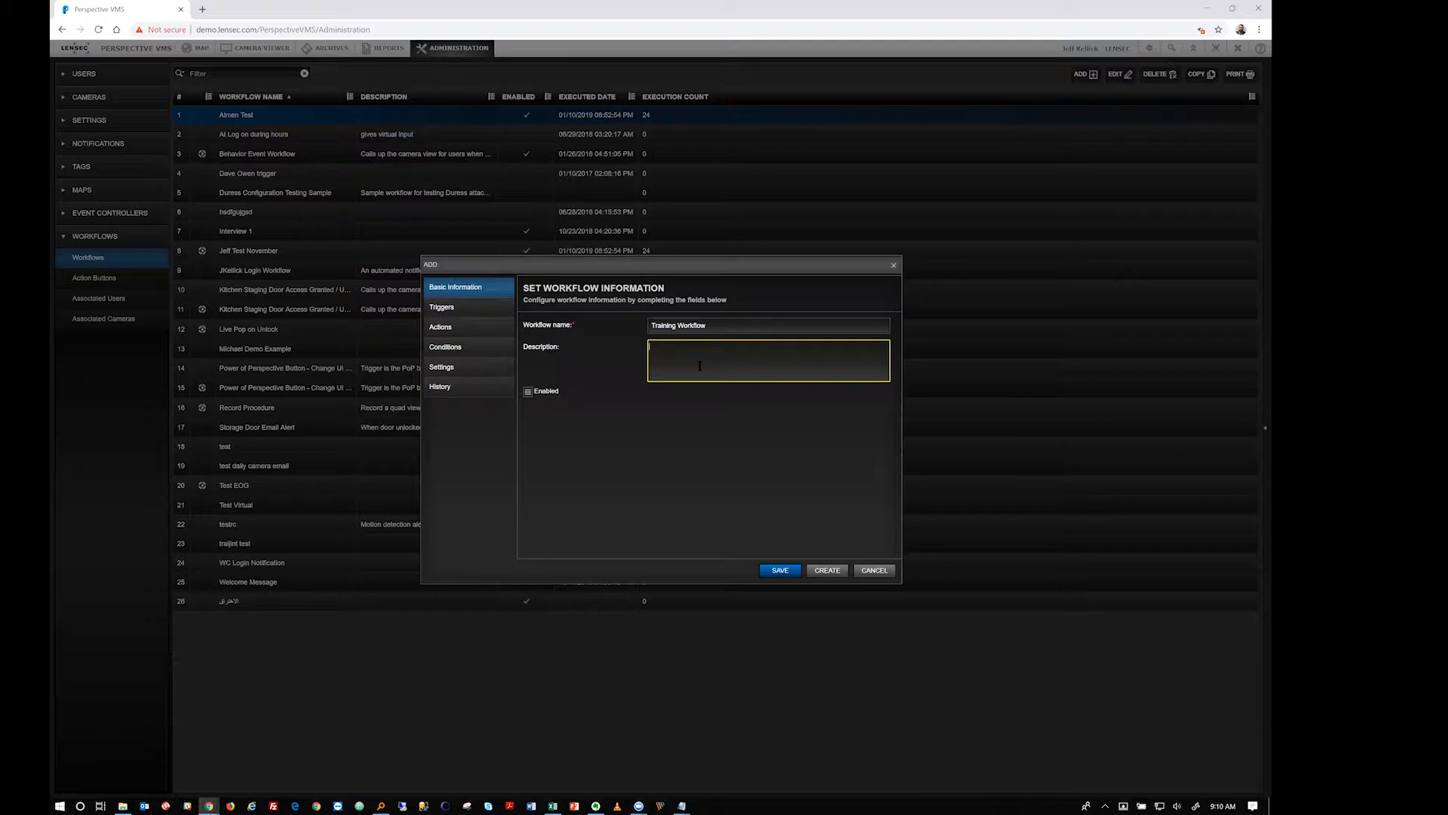
left_click(699, 366)
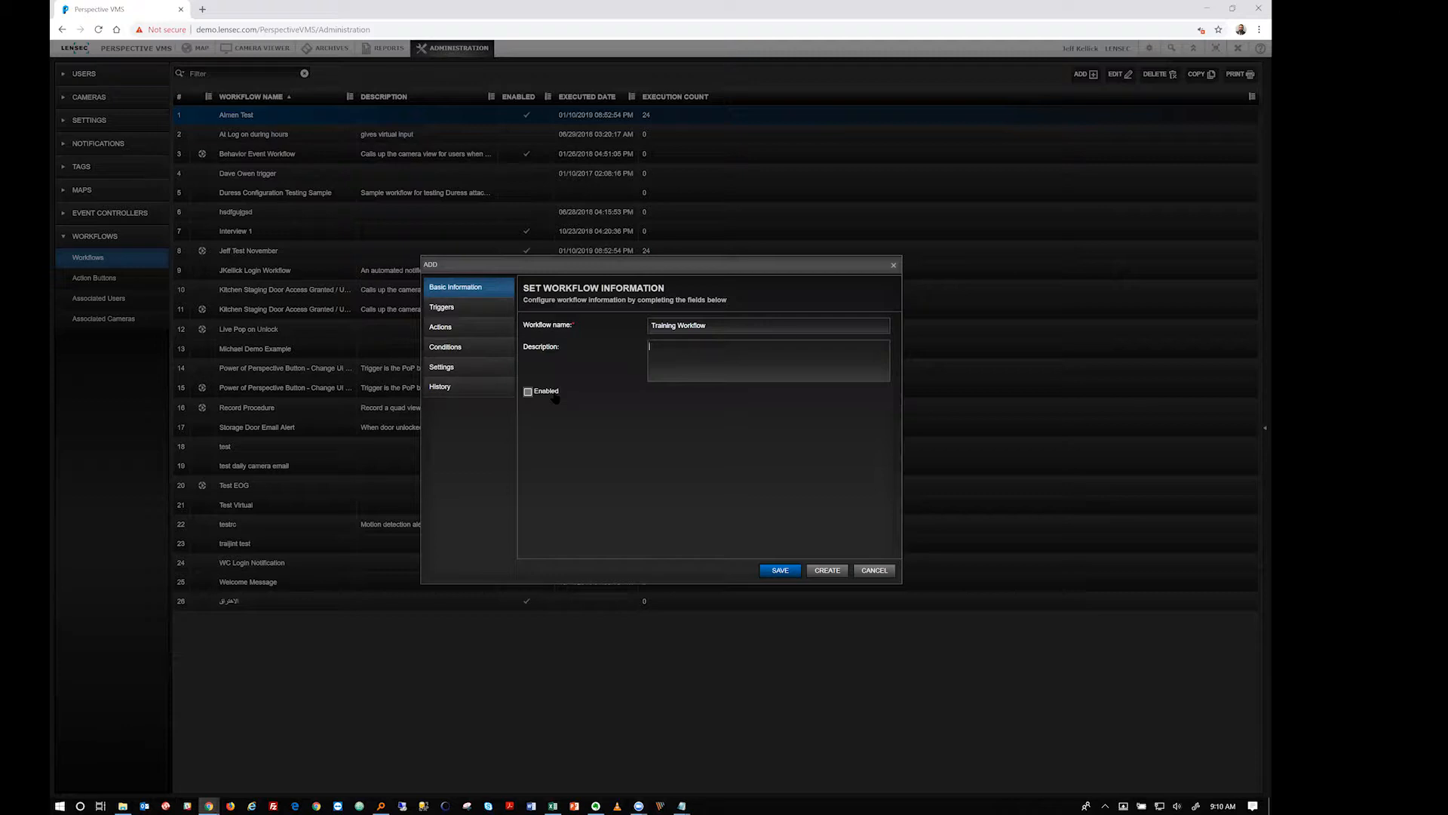
left_click(553, 394)
left_click(445, 307)
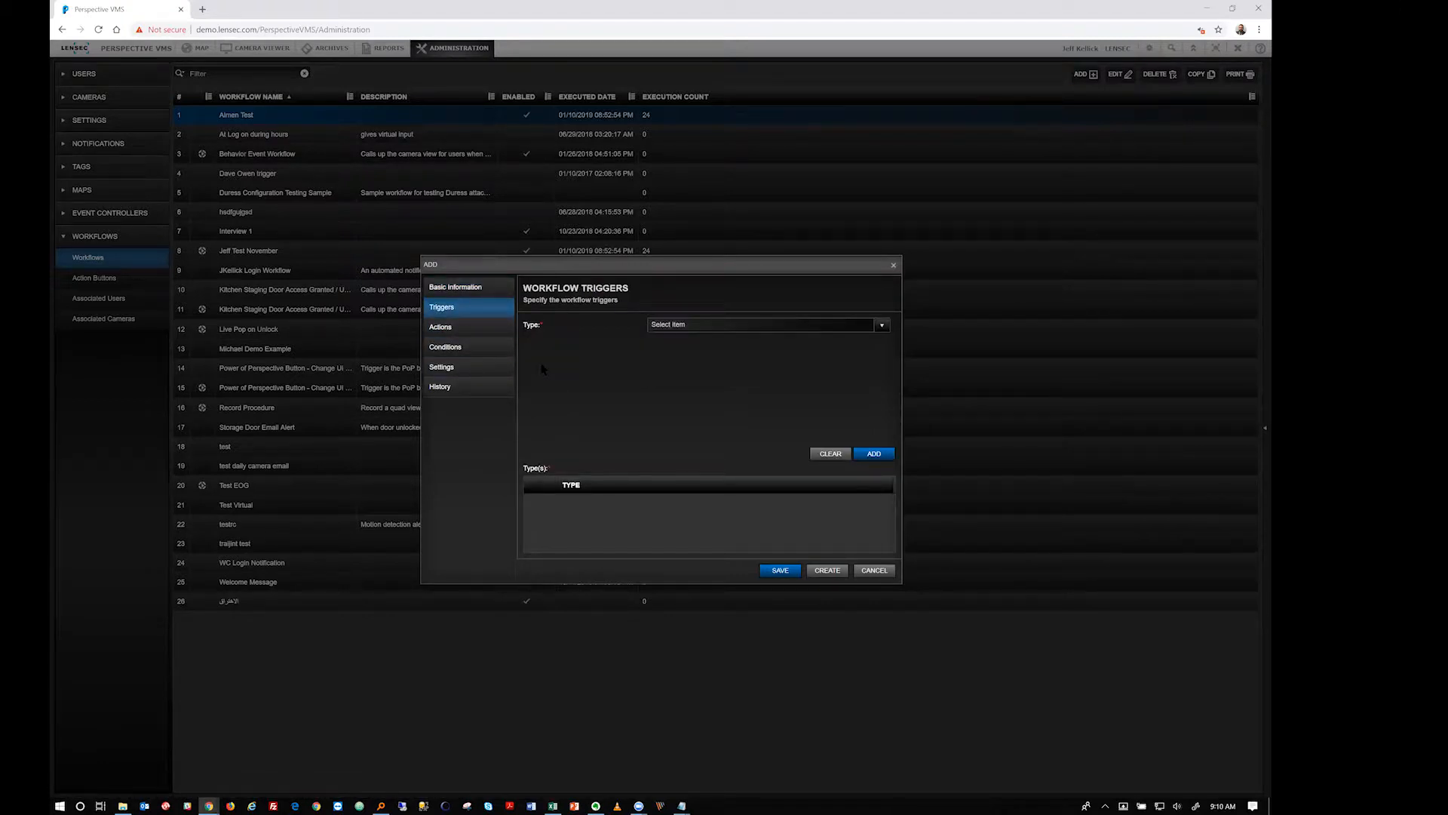
Add an Action Button trigger for Power of Perspective with the Notify option ticked
left_click(875, 325)
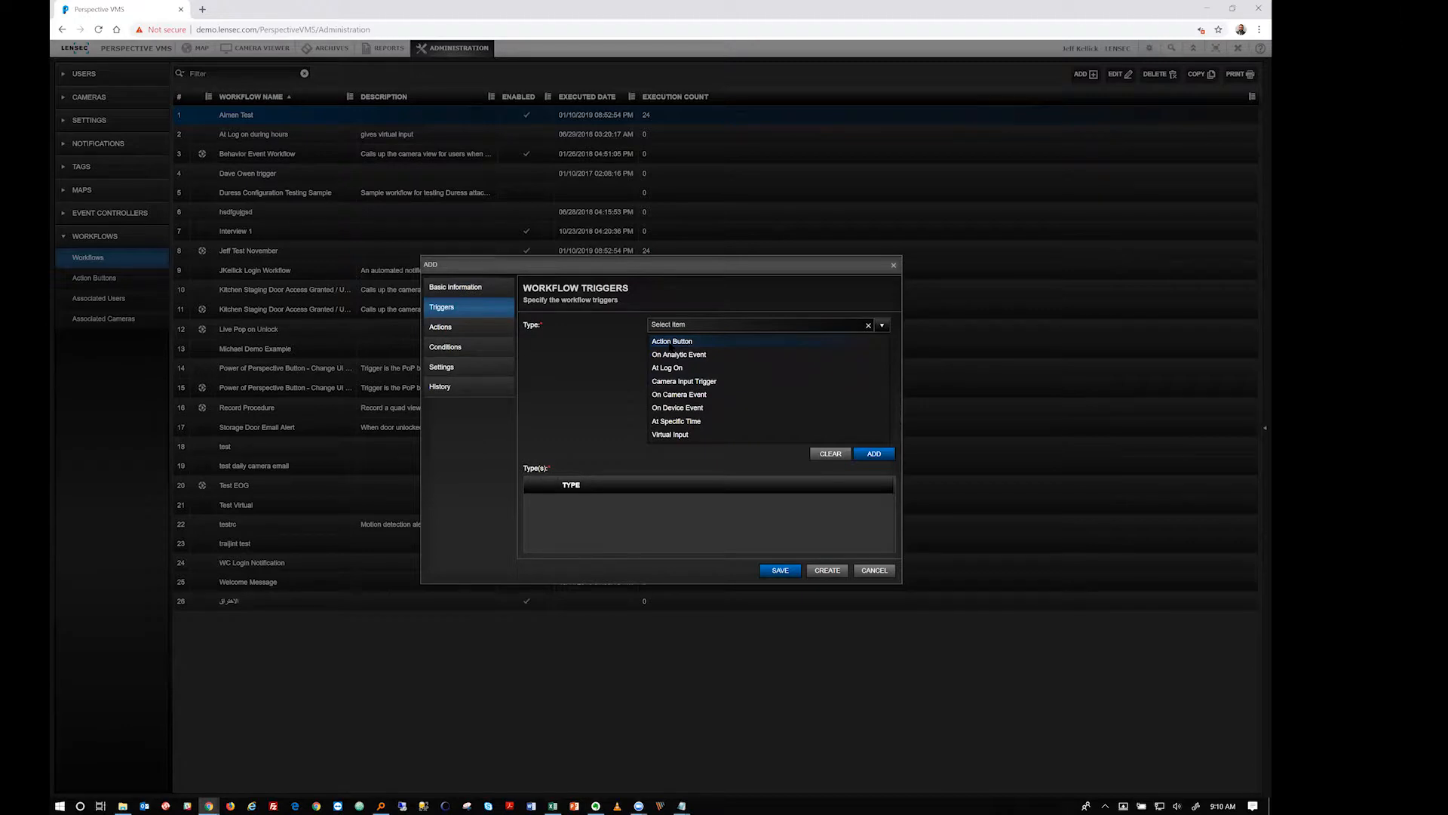
left_click(672, 340)
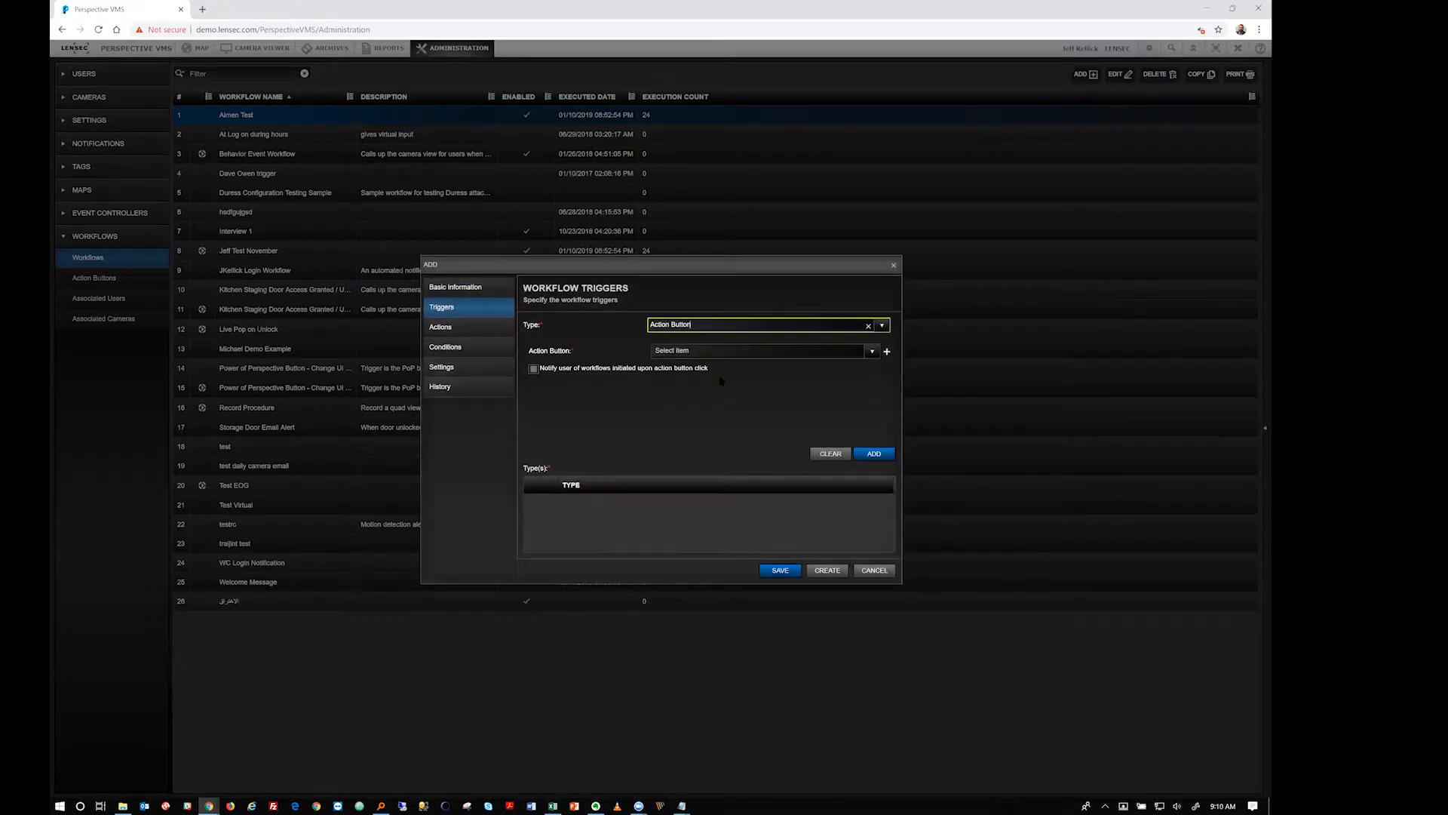
left_click(872, 353)
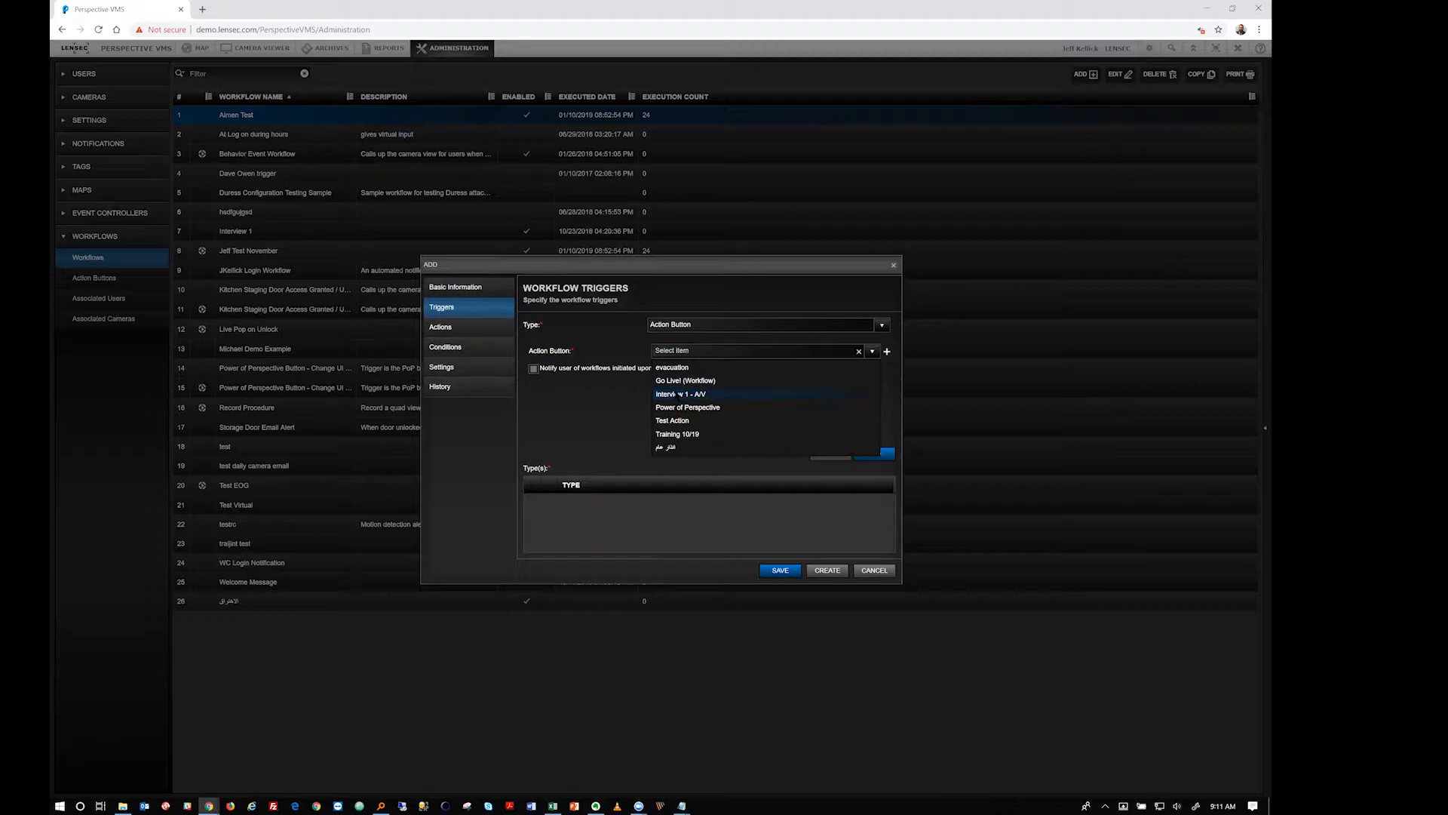
left_click(600, 391)
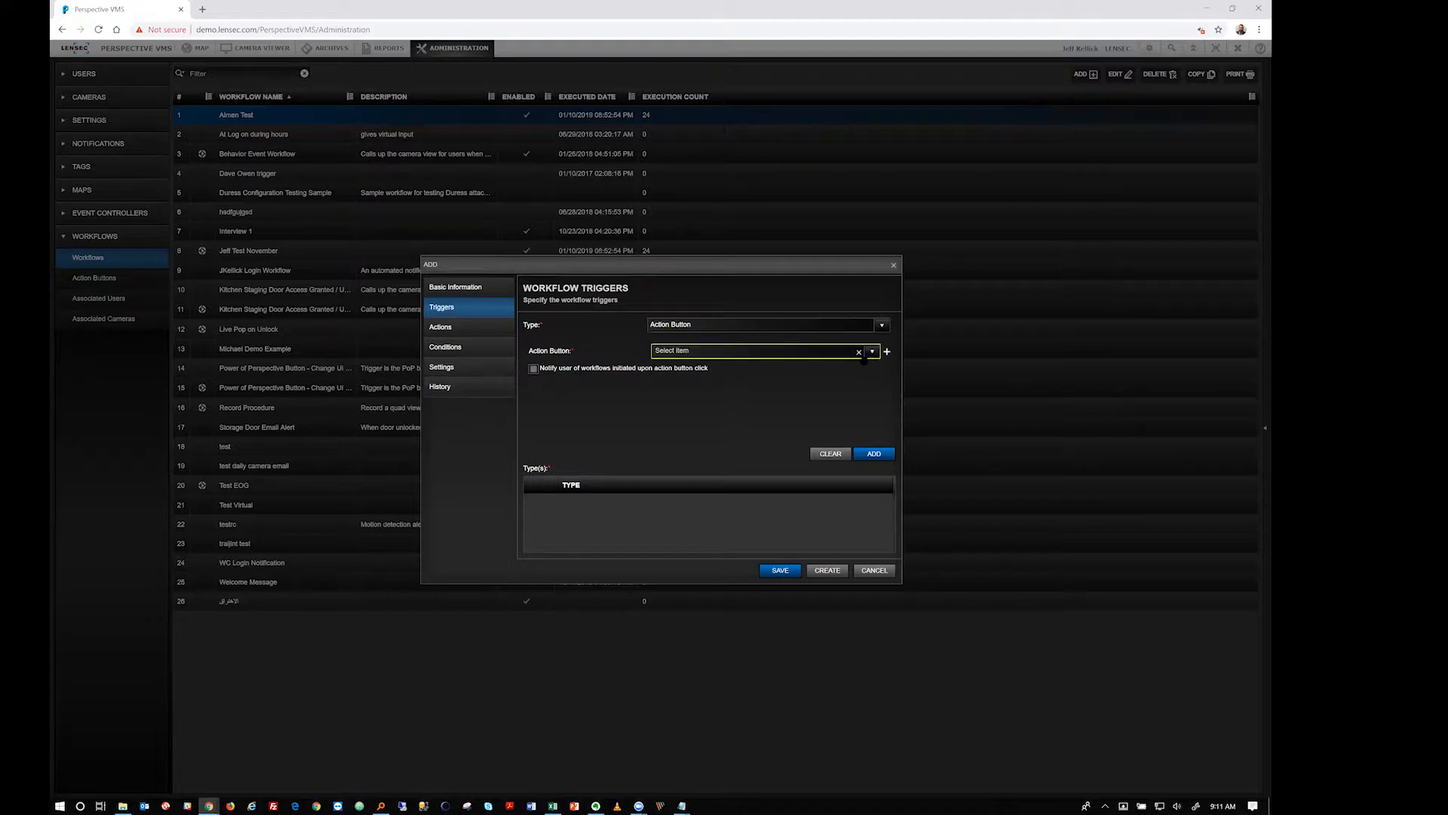
left_click(777, 352)
left_click(687, 409)
left_click(533, 368)
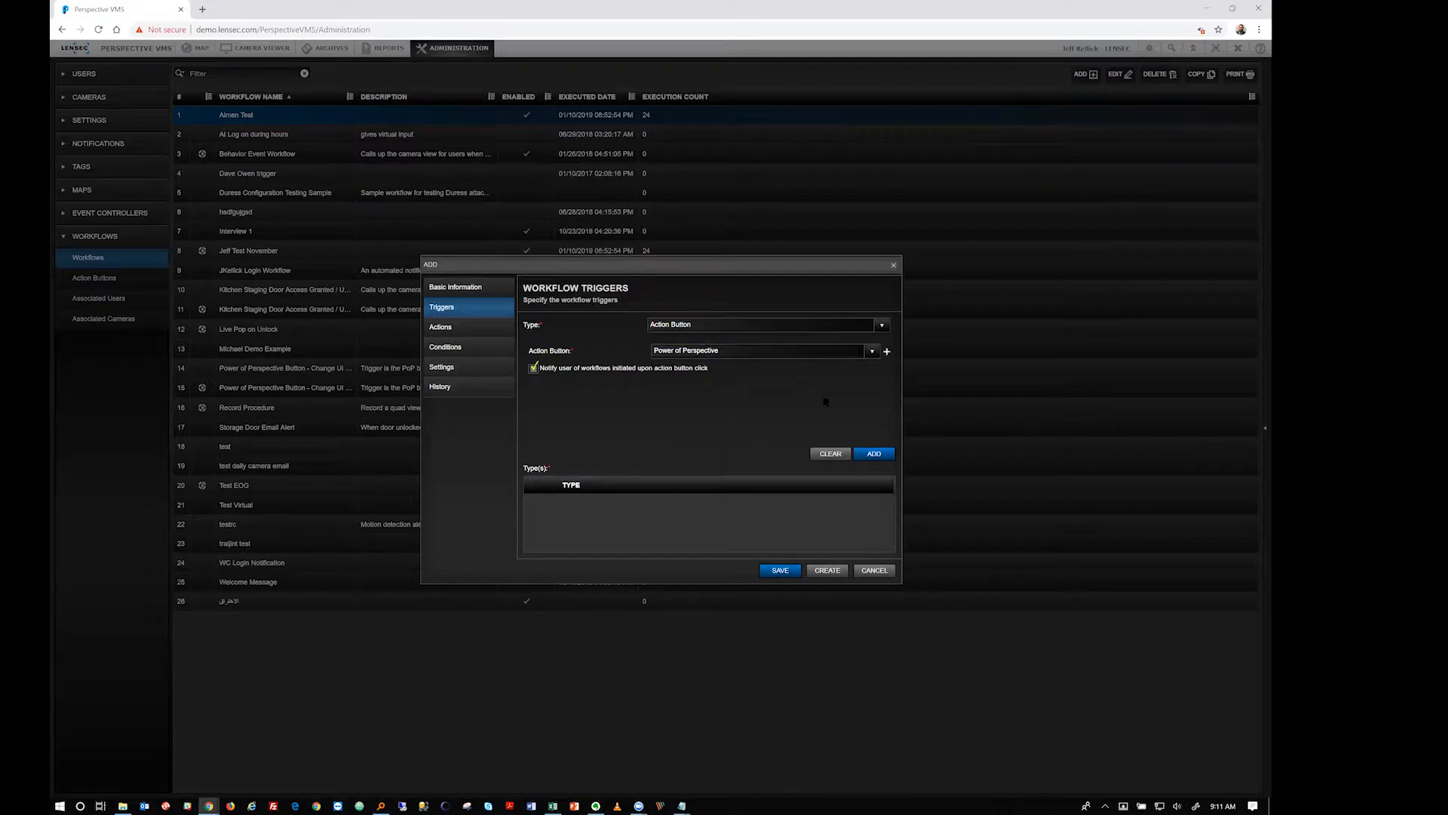
left_click(875, 455)
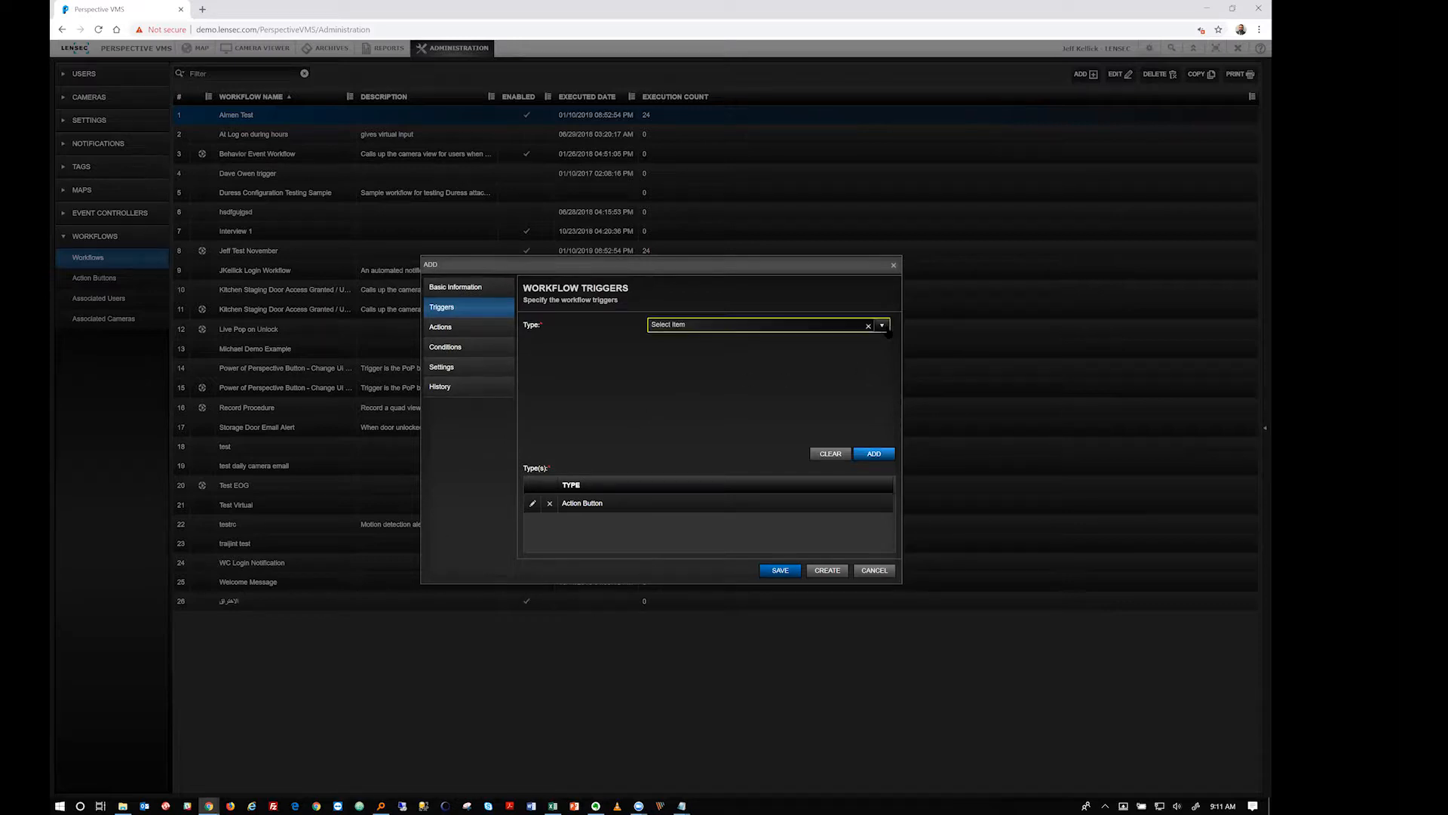
Add an On Analytic Event trigger for Intrusion, associated with Intrusion - Gate
left_click(882, 325)
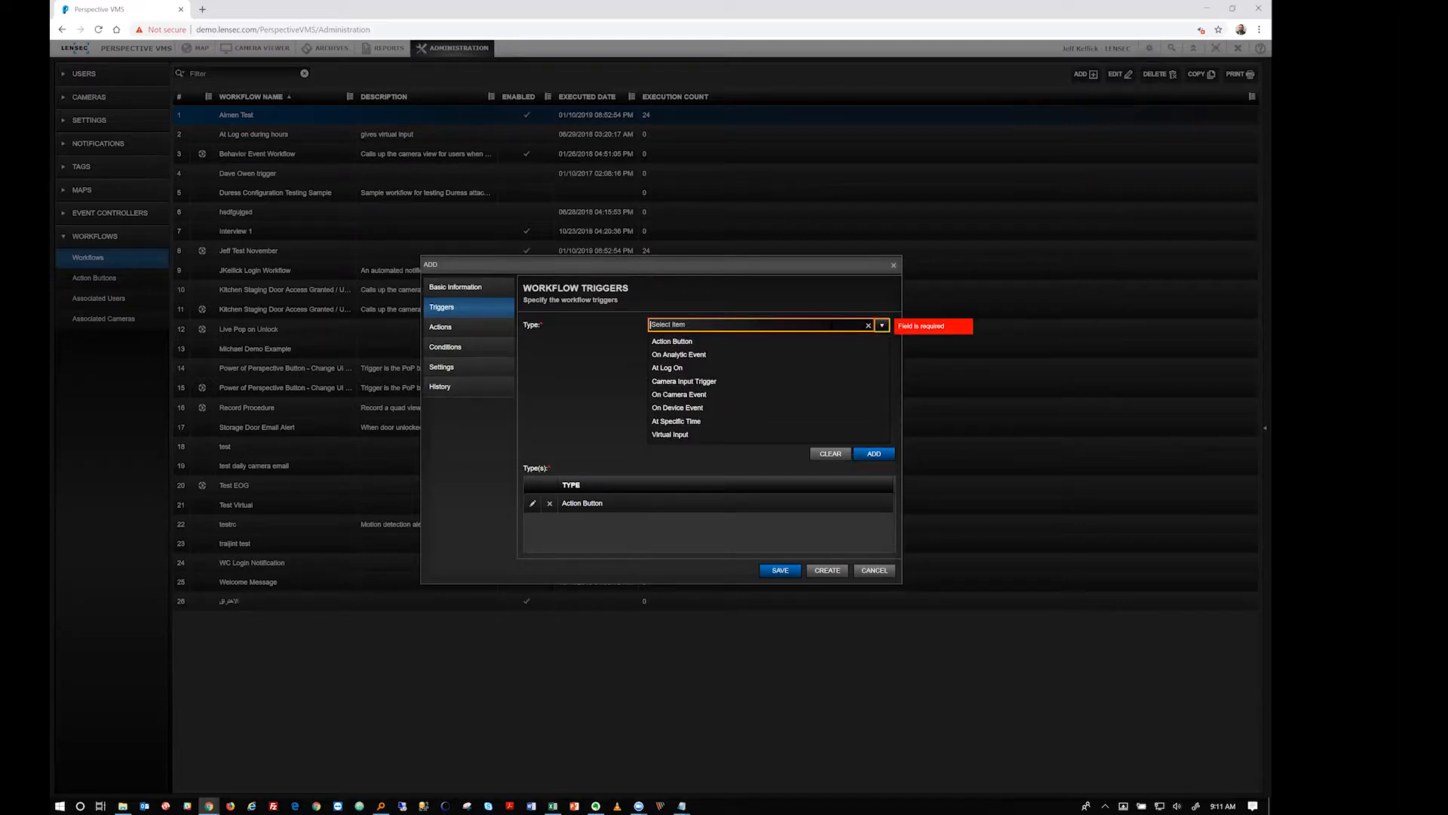
left_click(707, 355)
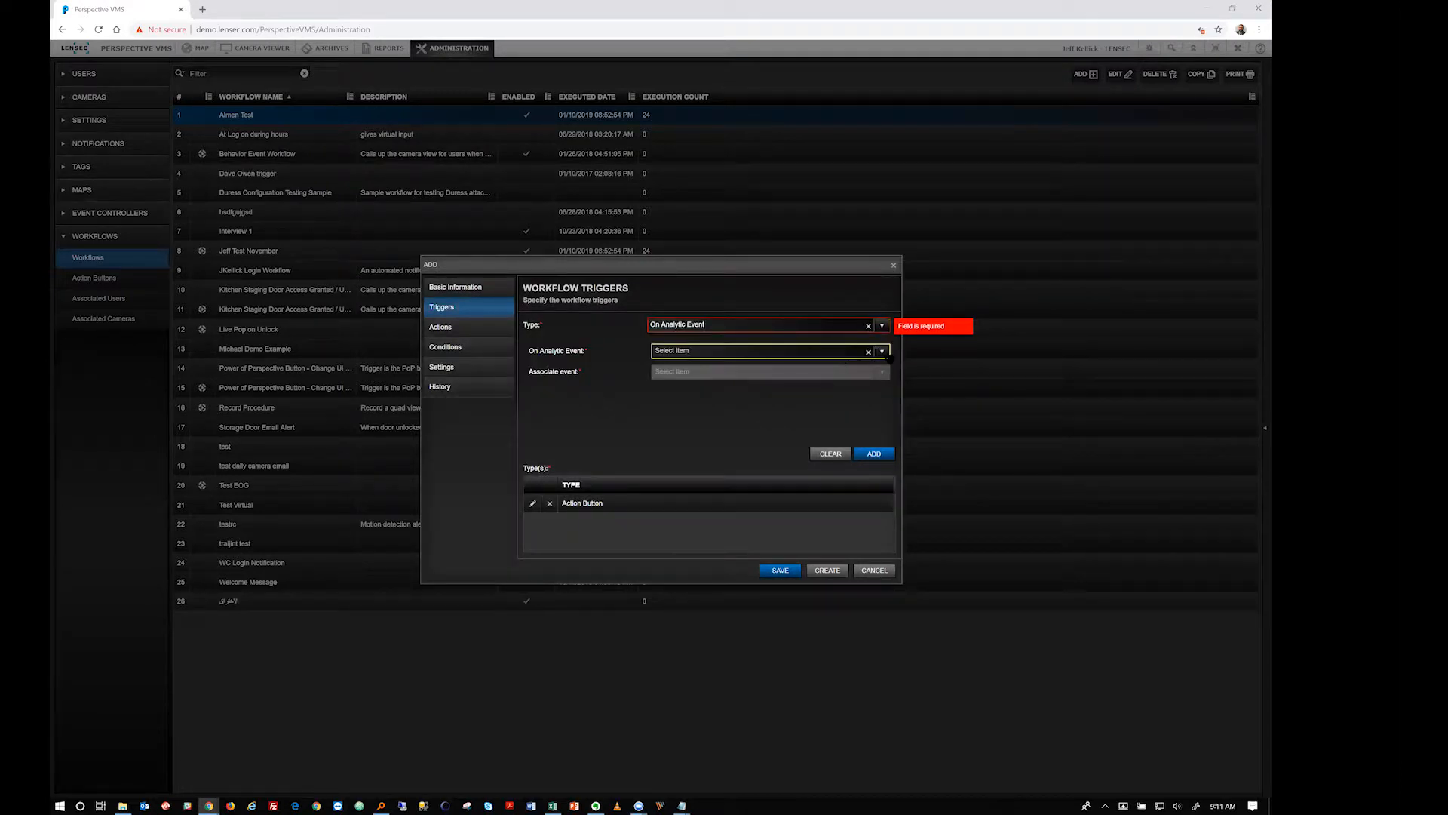
left_click(882, 351)
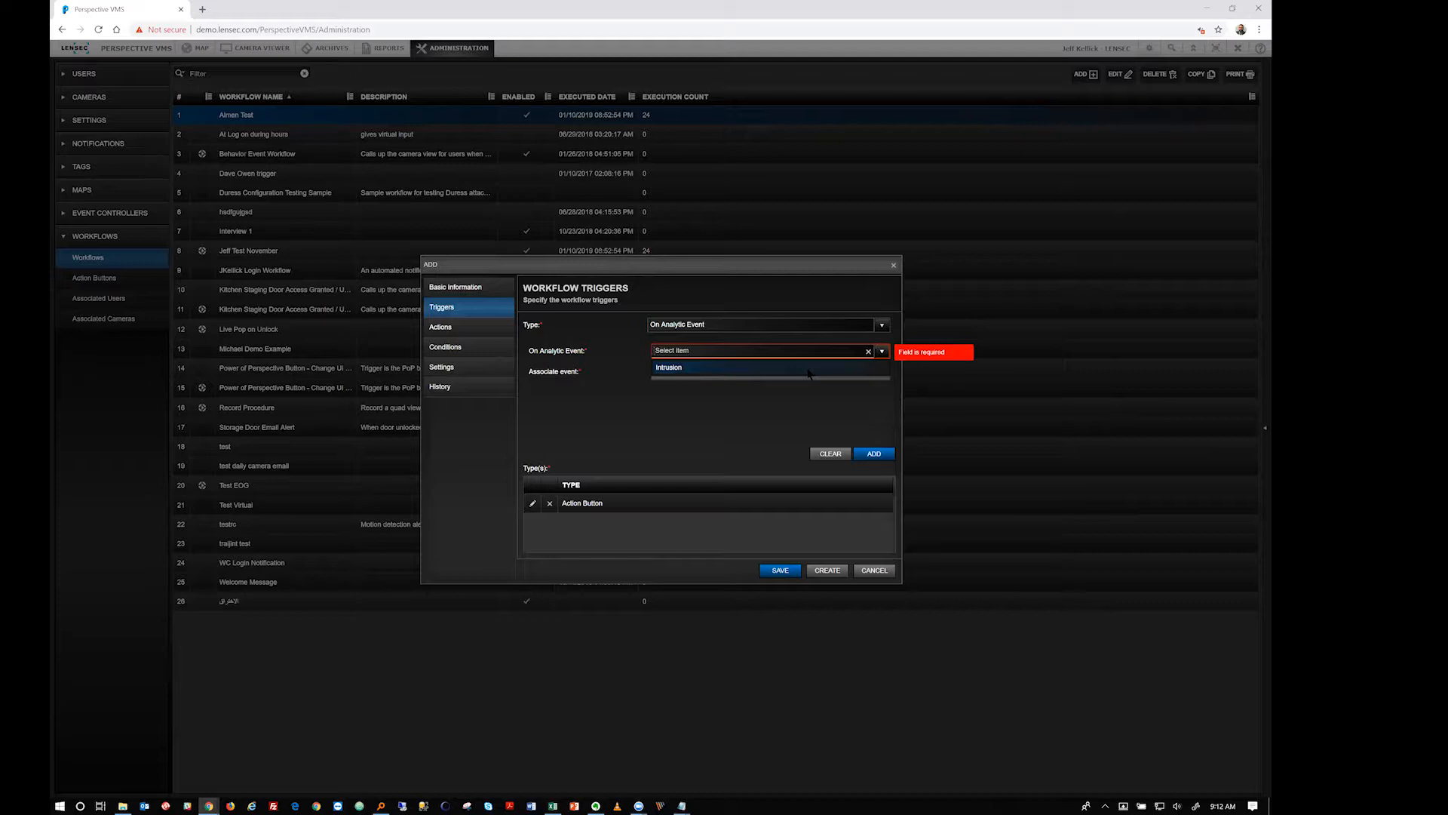
left_click(809, 368)
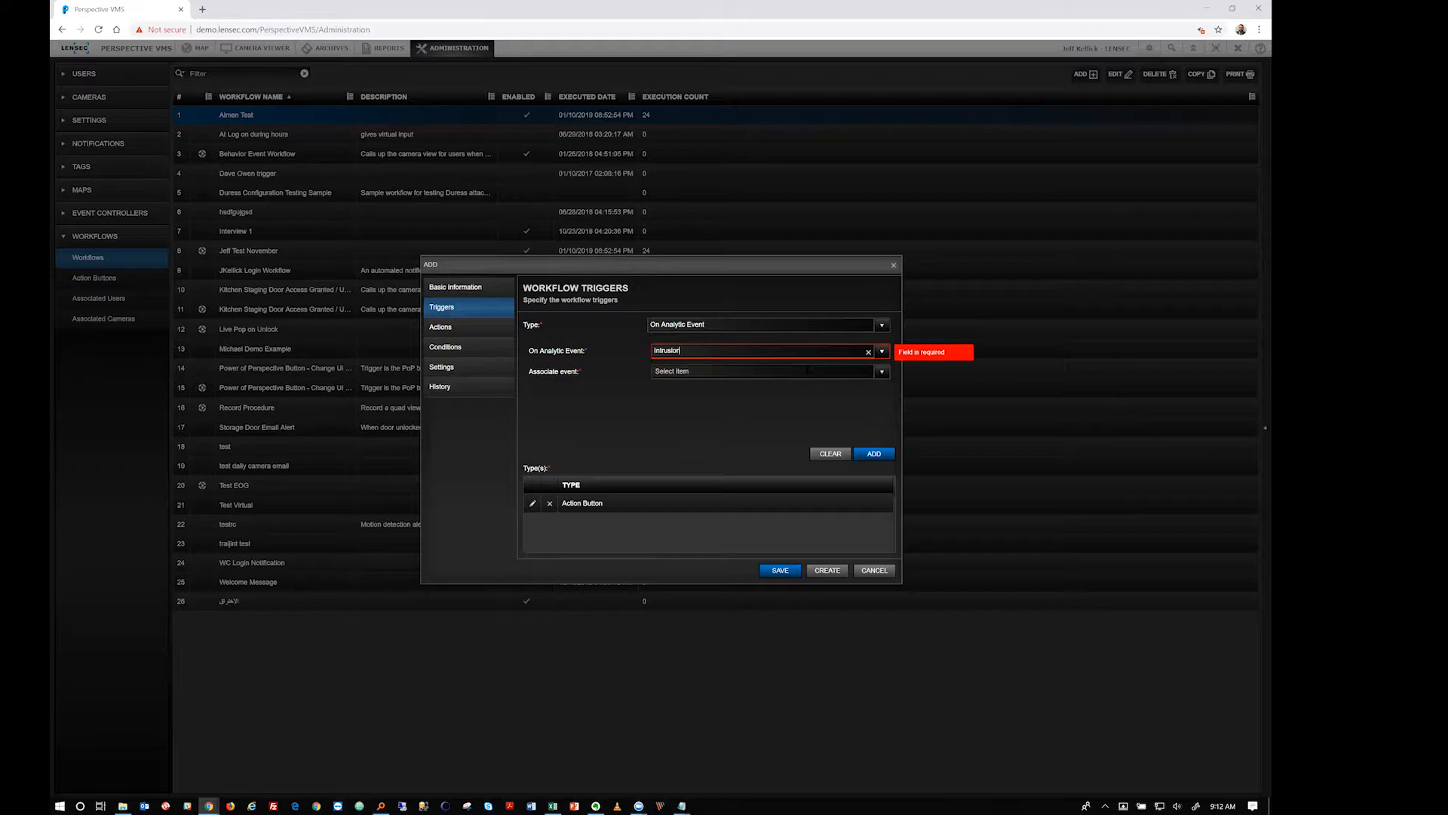
left_click(705, 371)
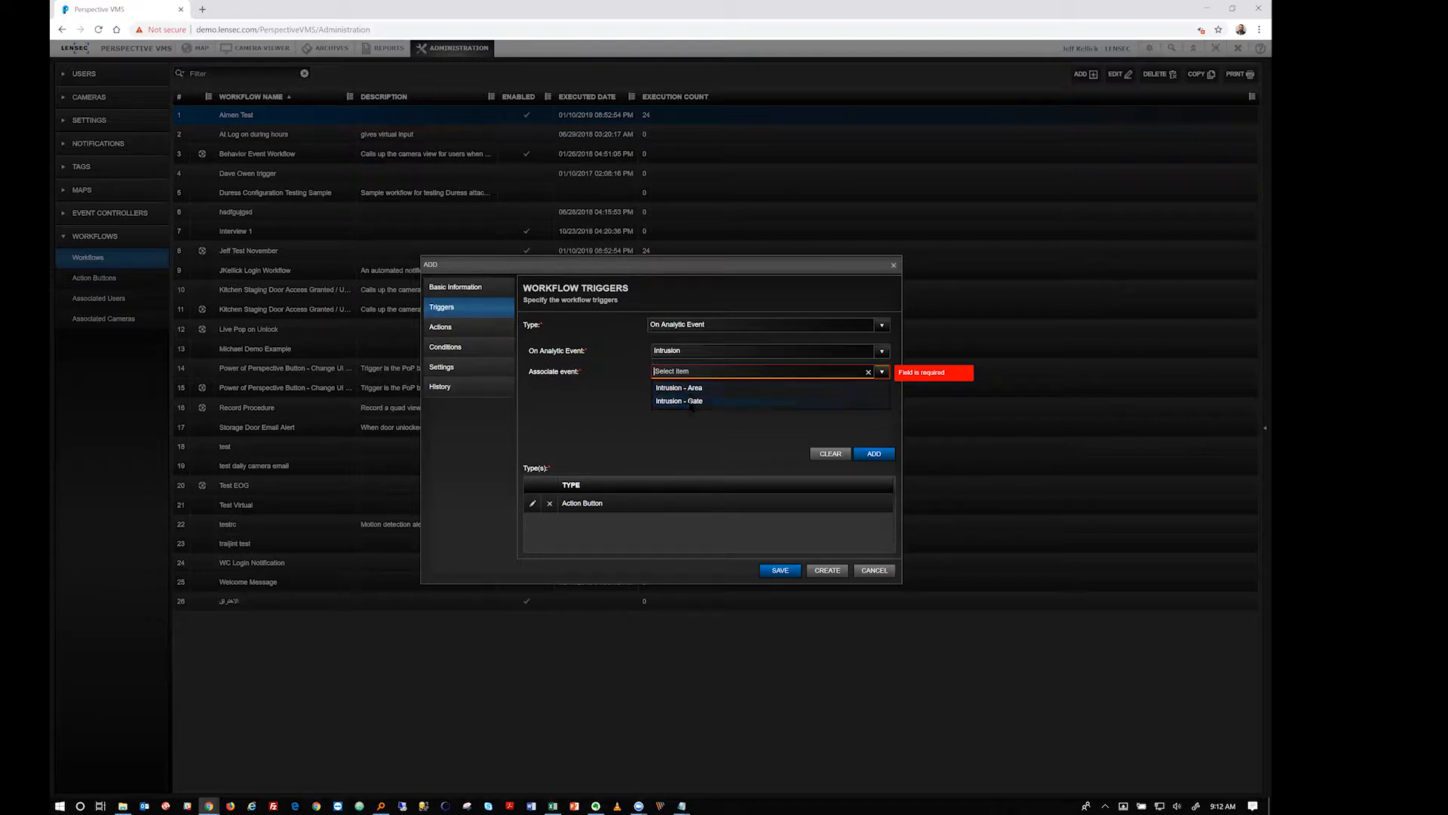
left_click(692, 406)
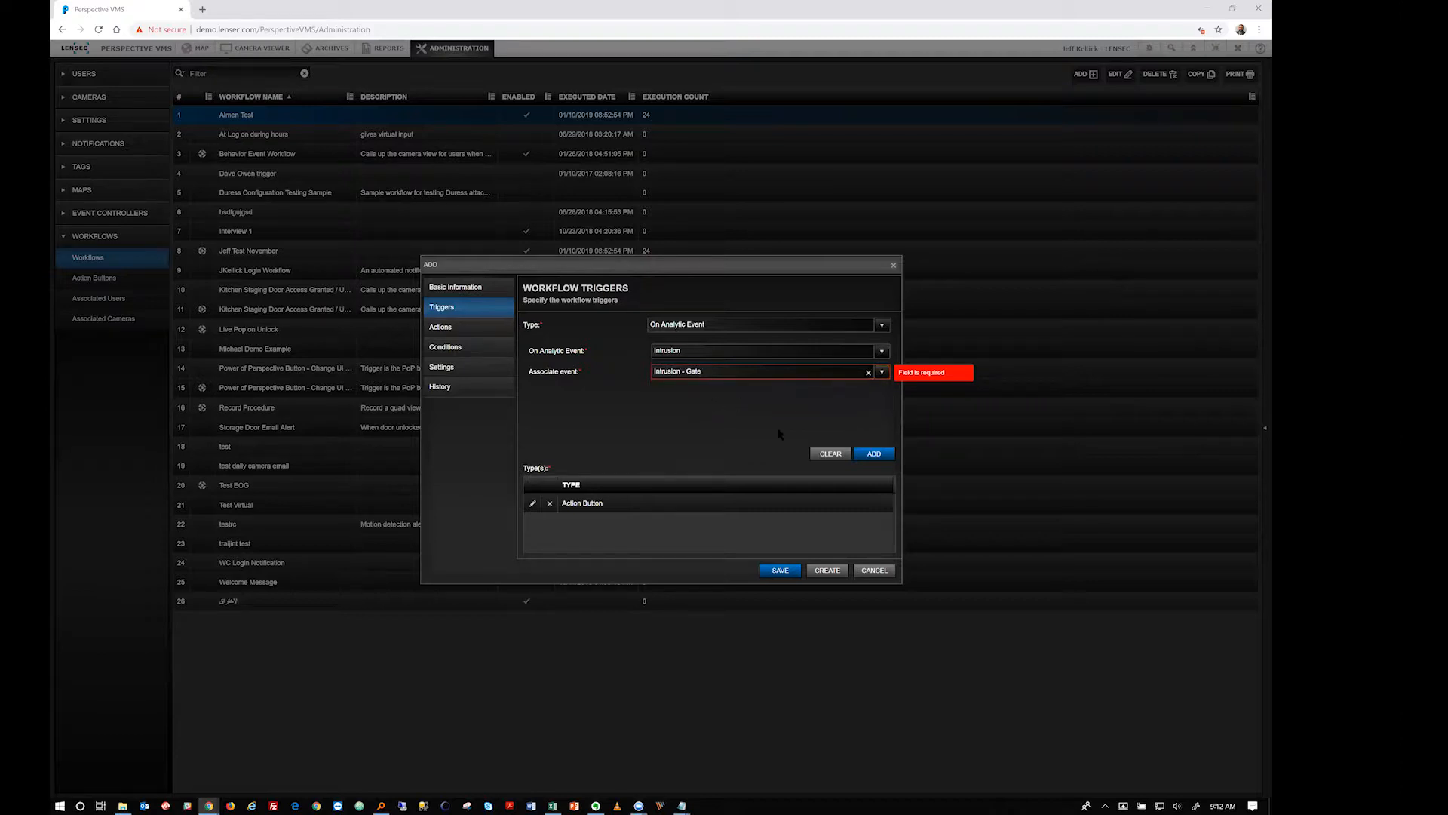
left_click(873, 453)
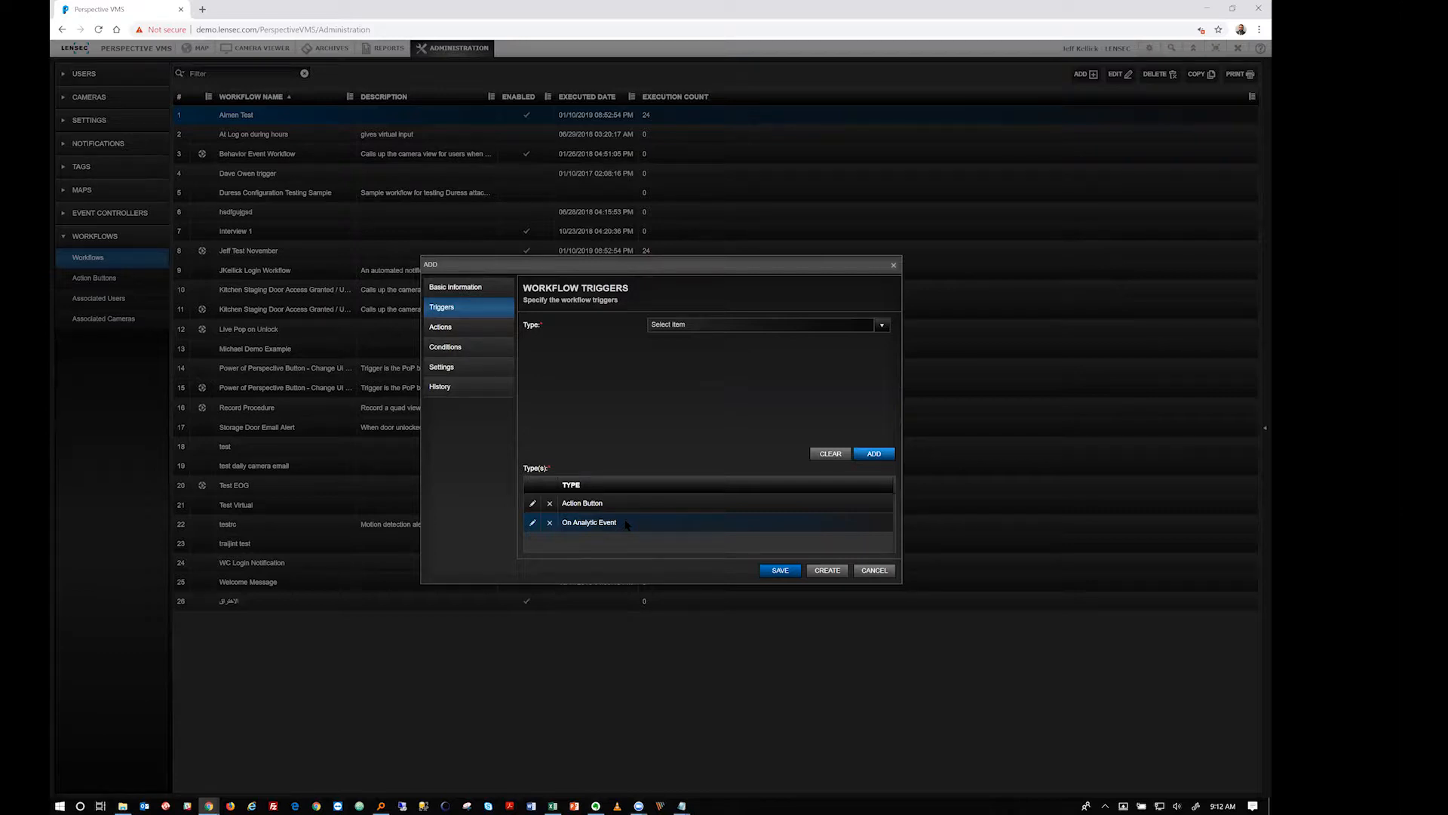
Set the trigger type to At Log On, limited to one specific user found by name
left_click(869, 329)
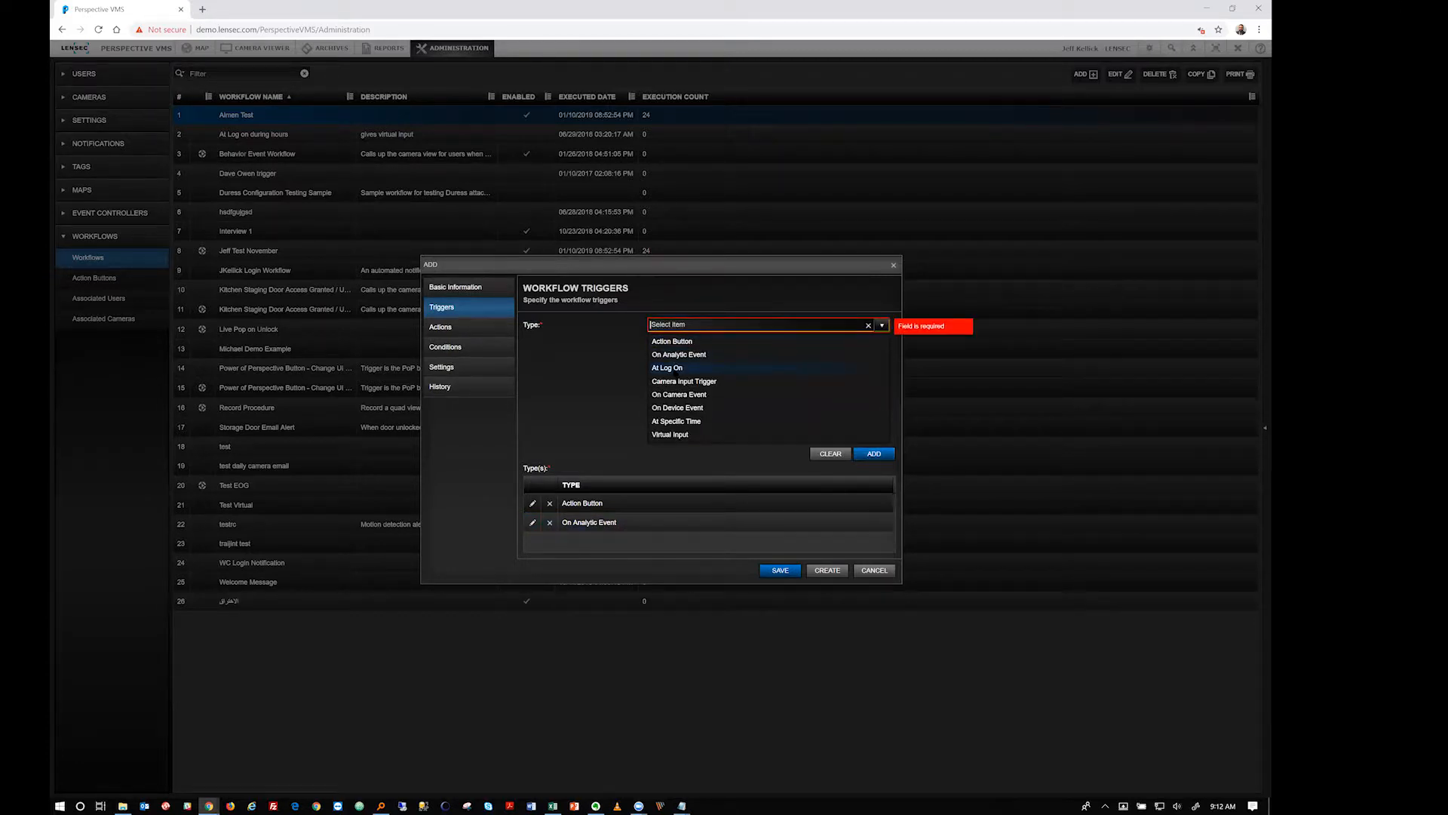
left_click(667, 368)
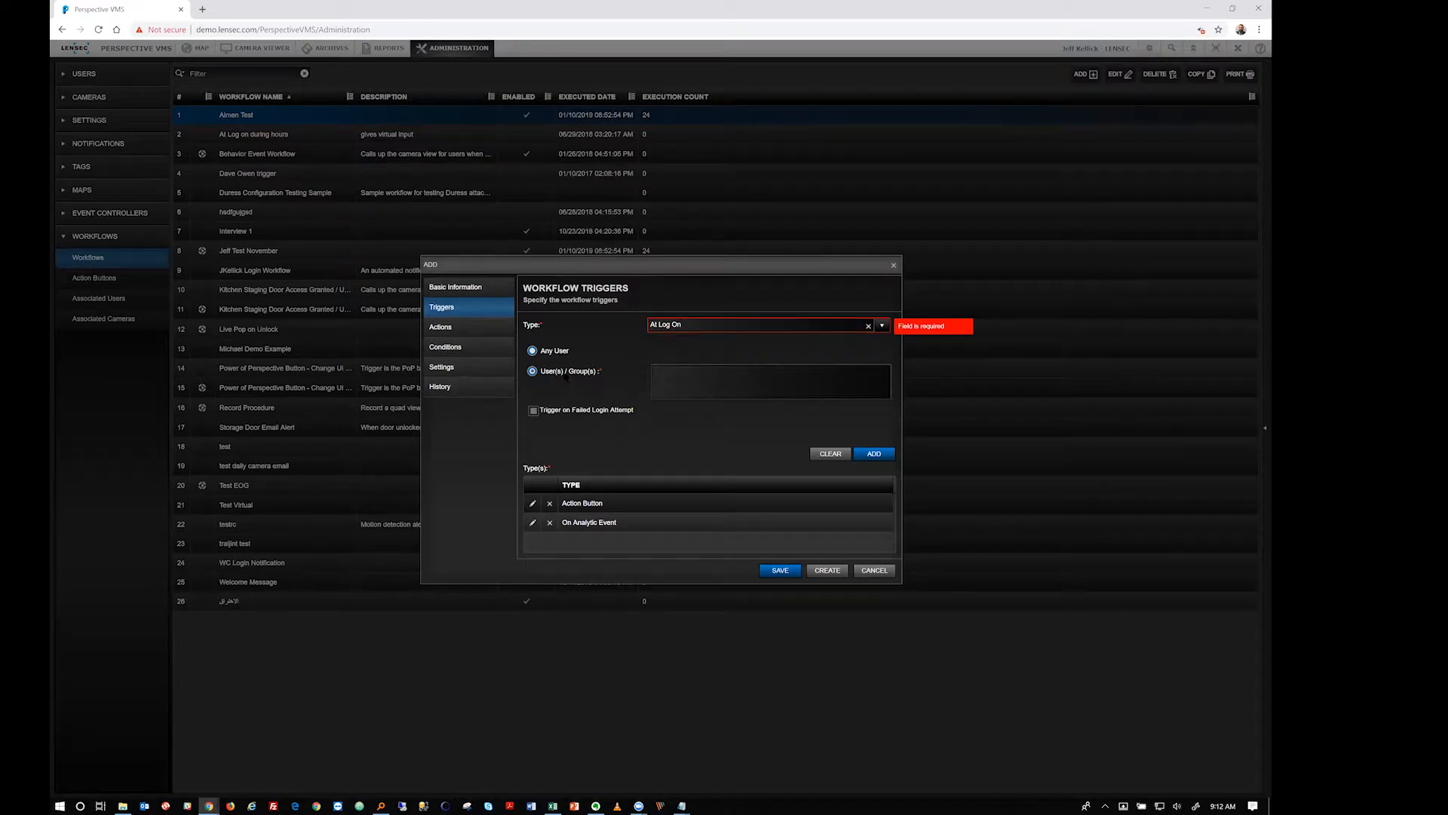
left_click(700, 386)
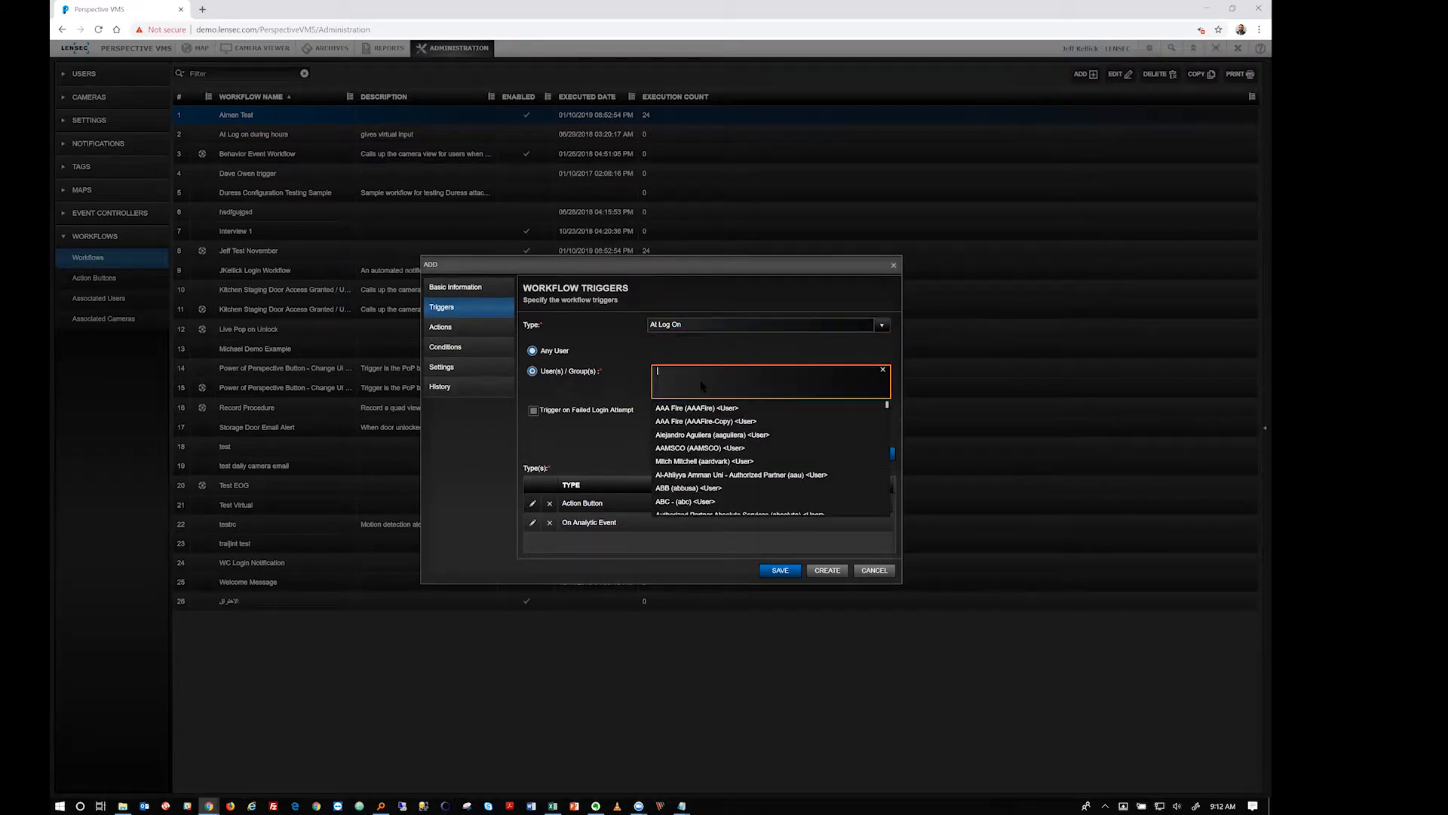
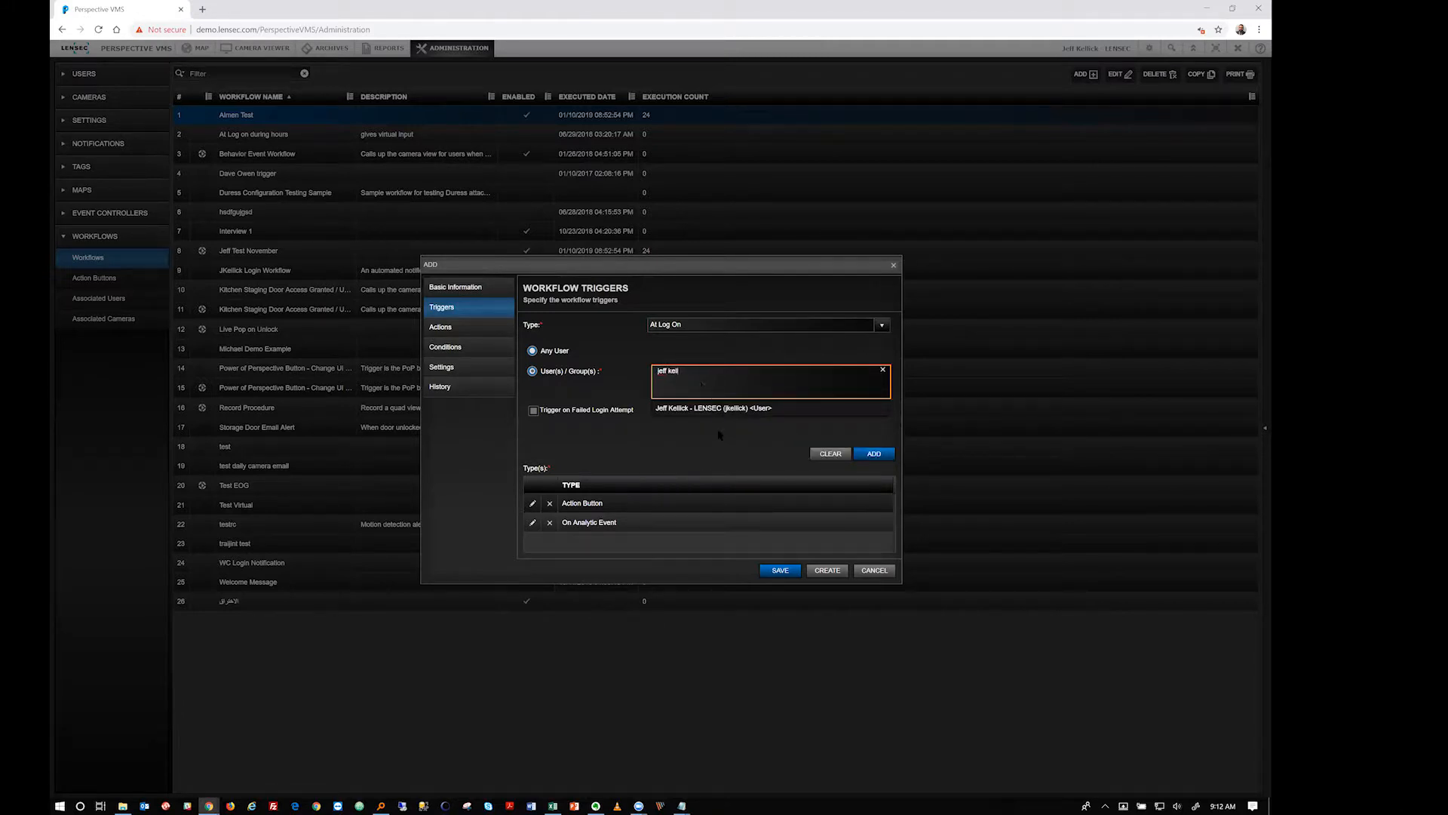
left_click(730, 409)
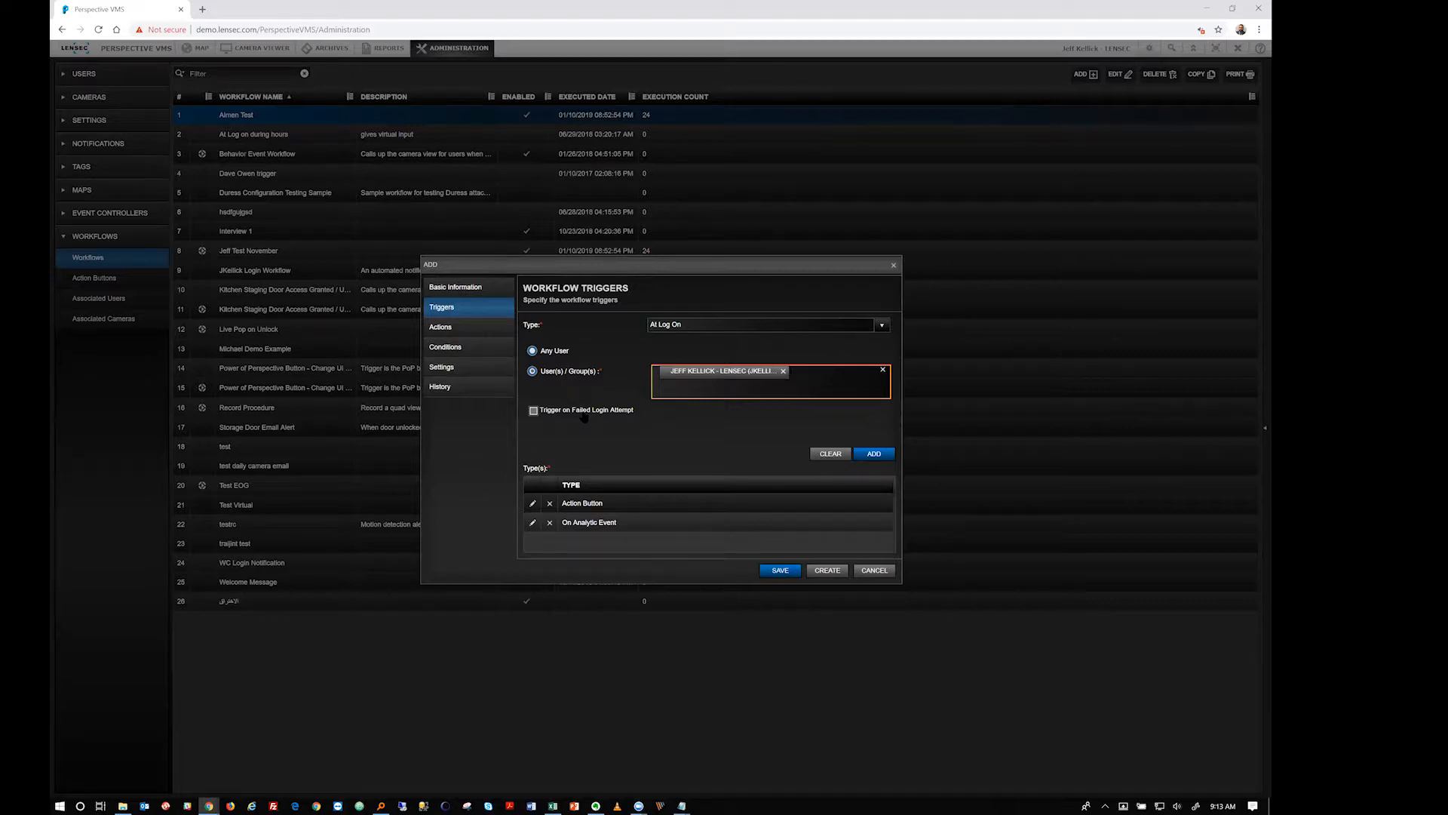
left_click(701, 325)
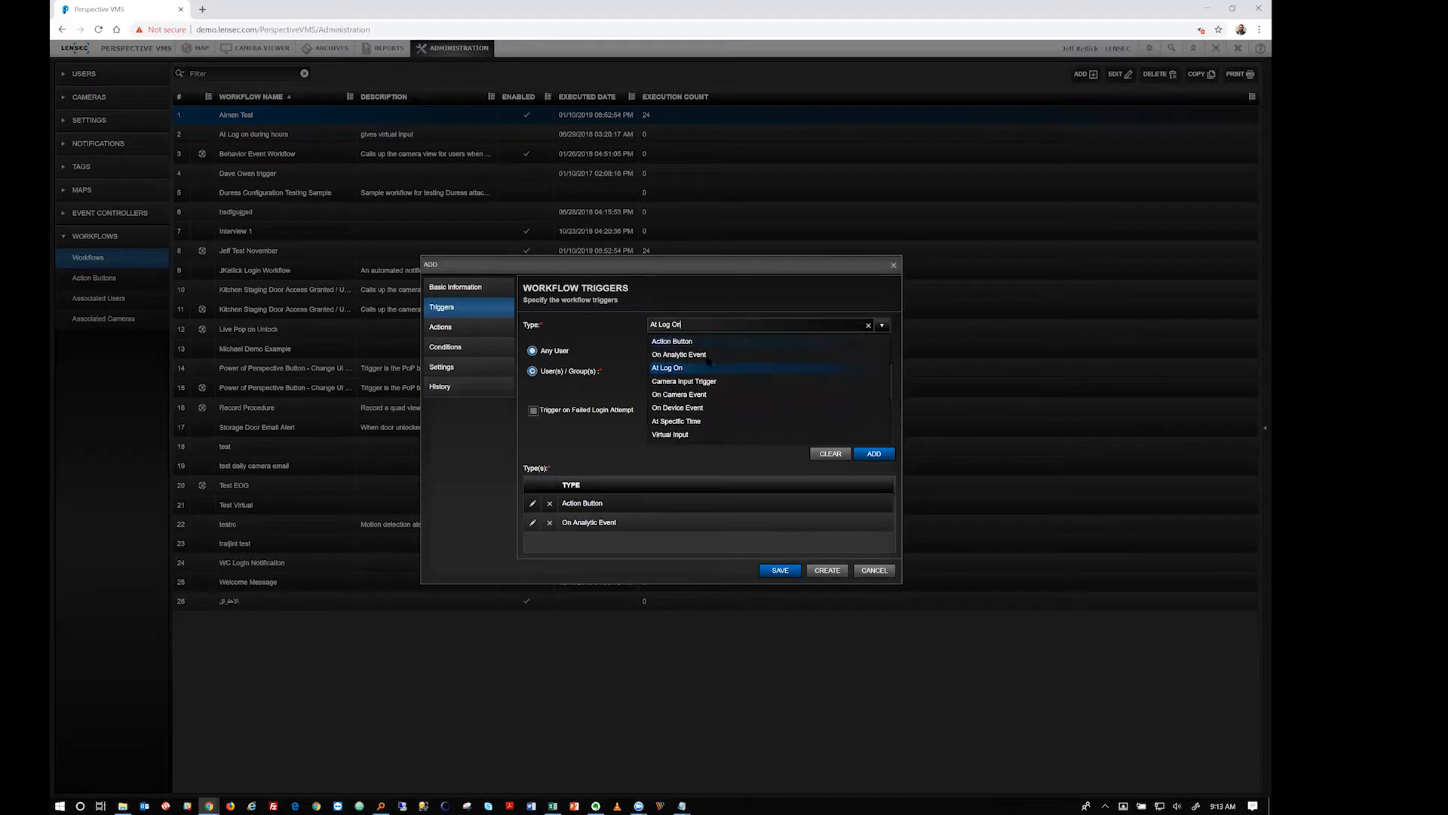
Try Camera Input Trigger as the trigger type, finding its camera list empty
key("Down")
key("Return")
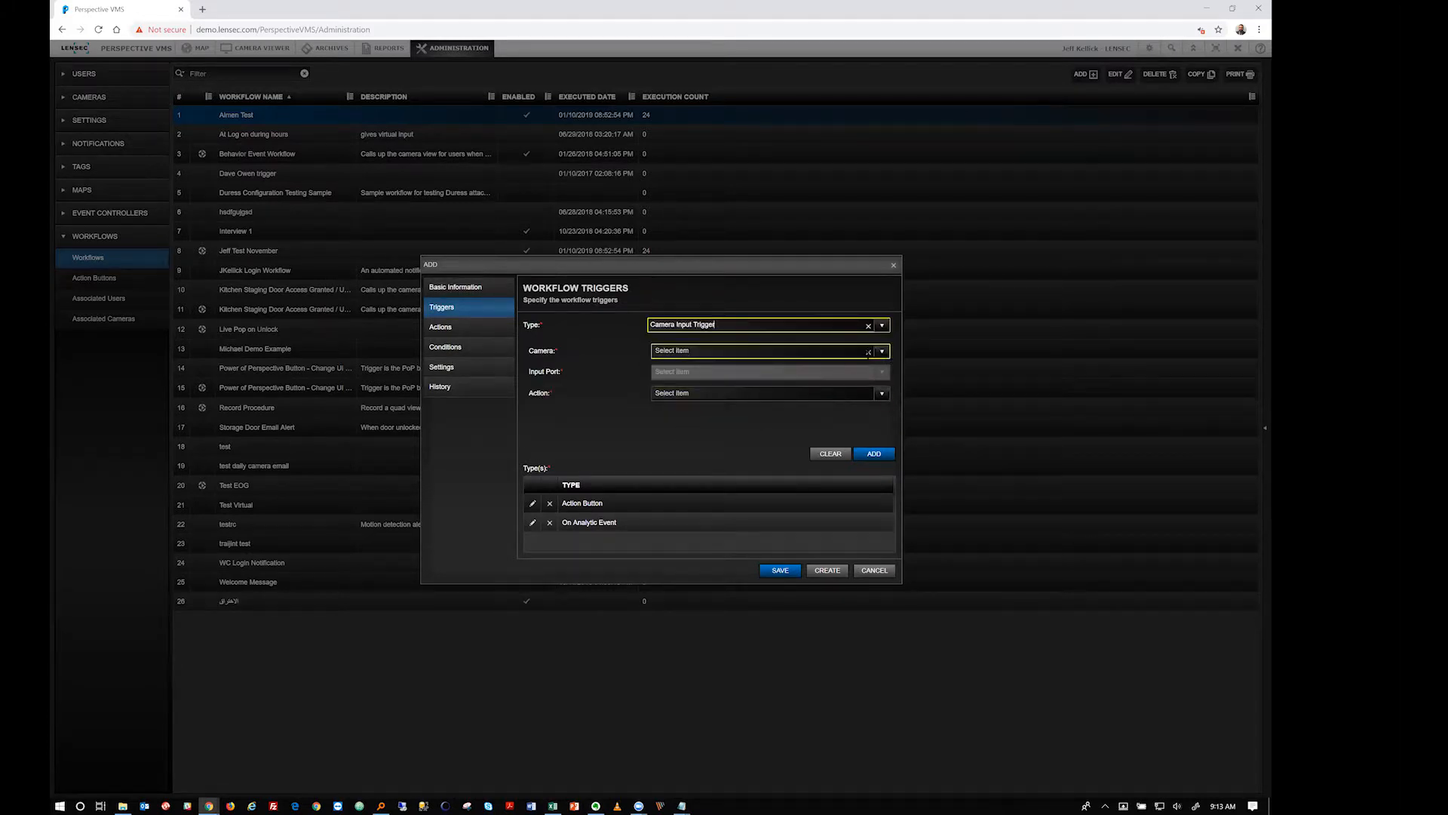
left_click(882, 351)
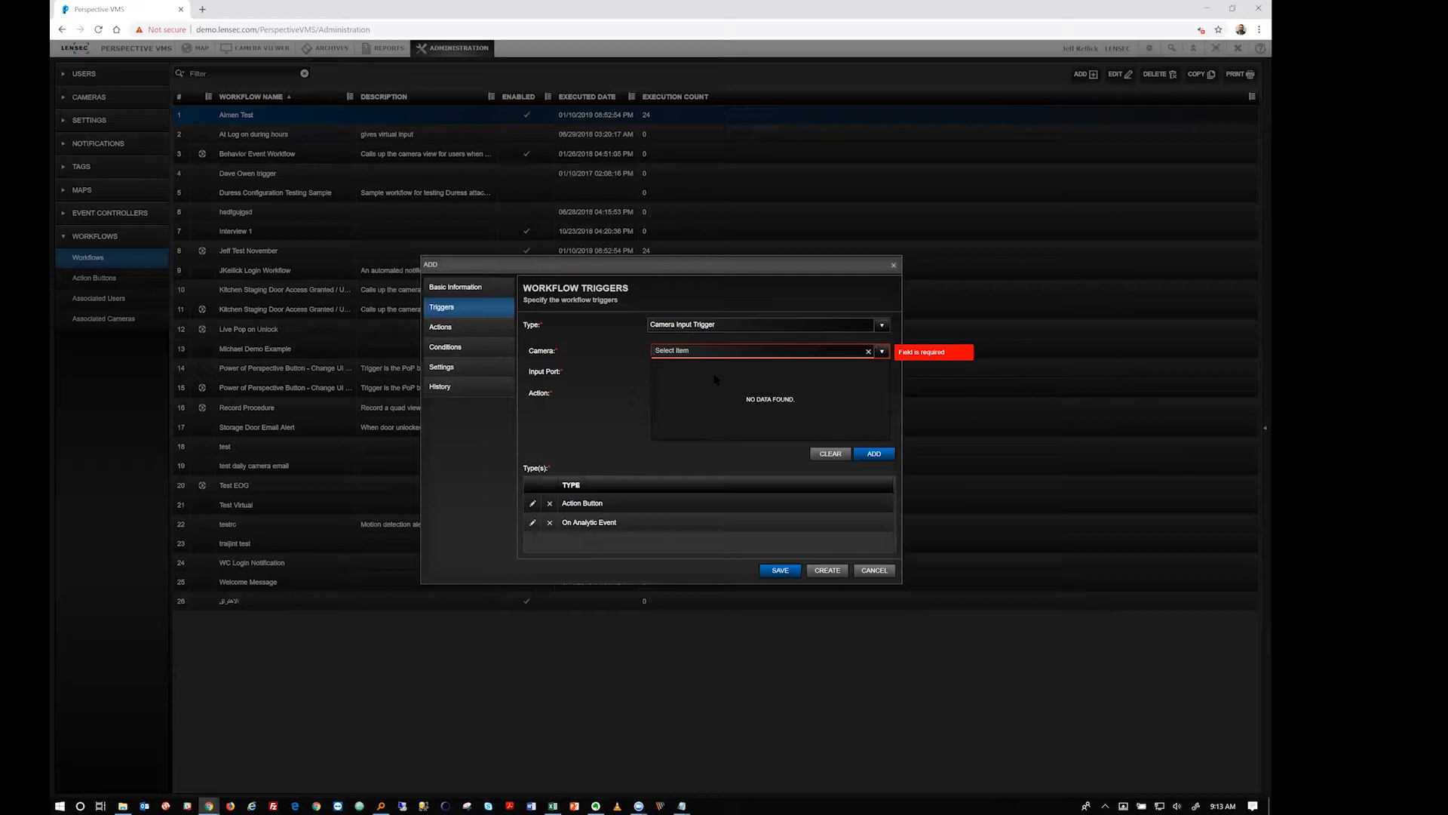
left_click(613, 389)
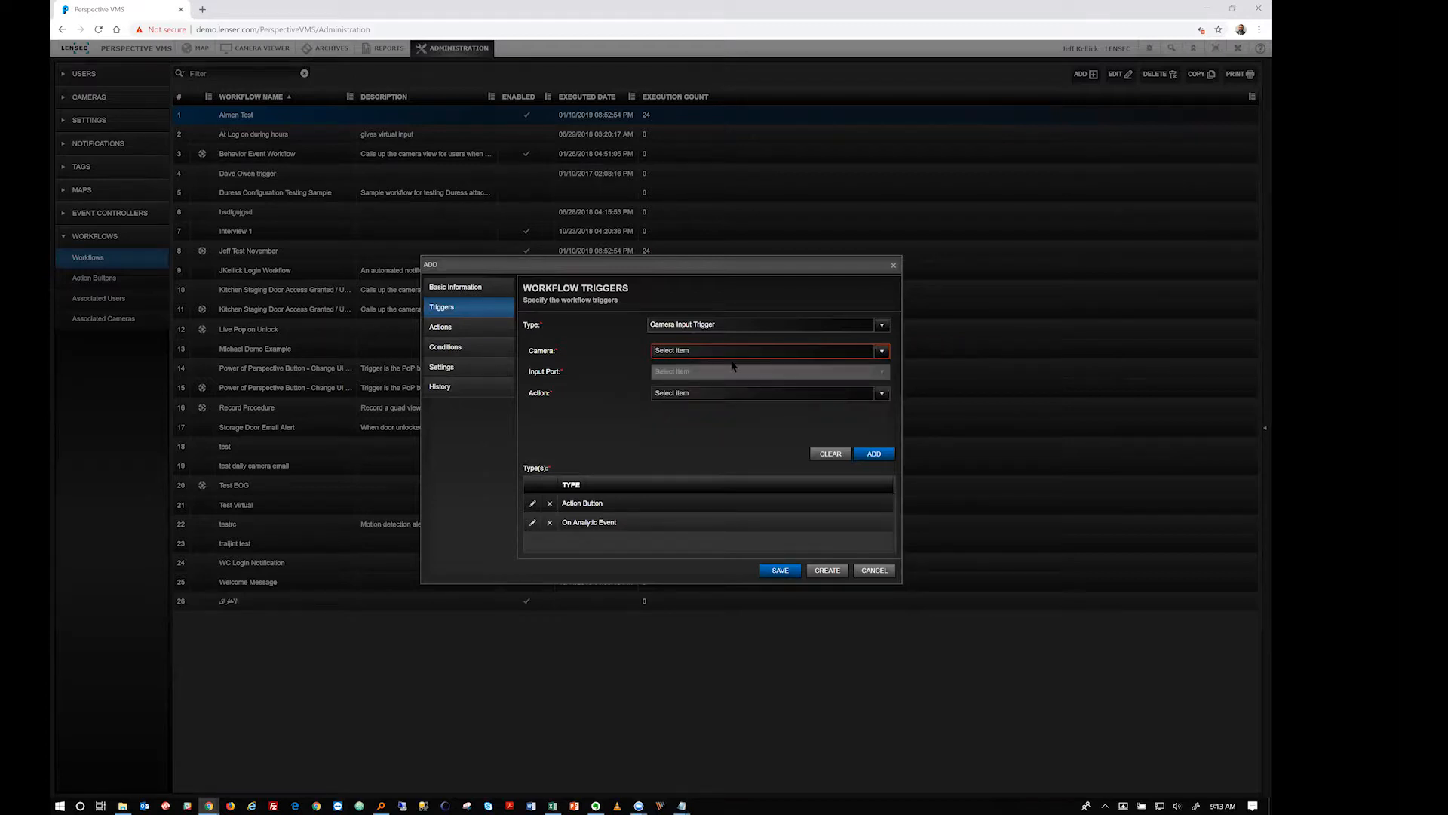
Switch to On Camera Event on BP.1F.20 - LENSEC Conference Room and review its associated events
left_click(883, 328)
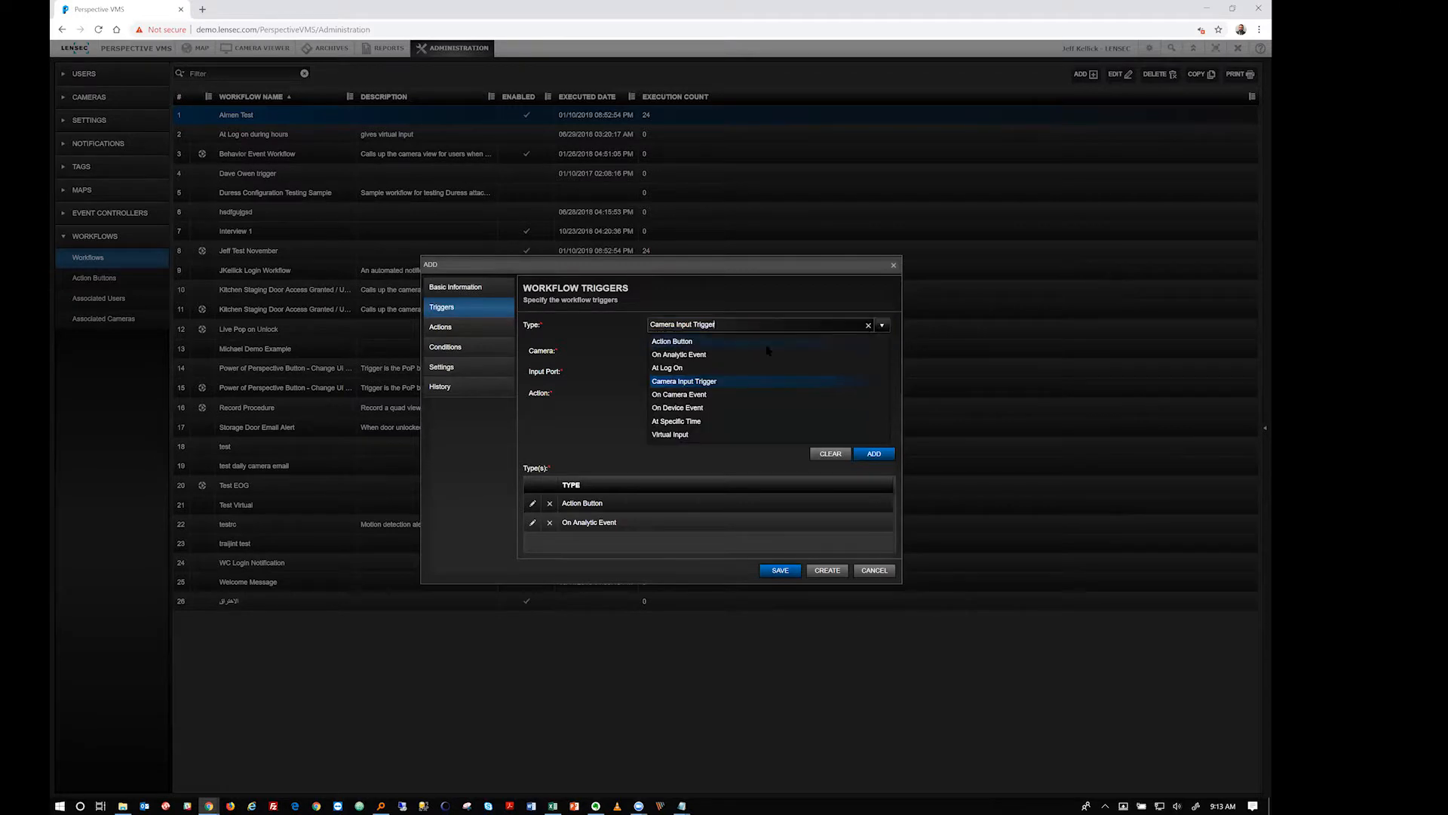
left_click(704, 394)
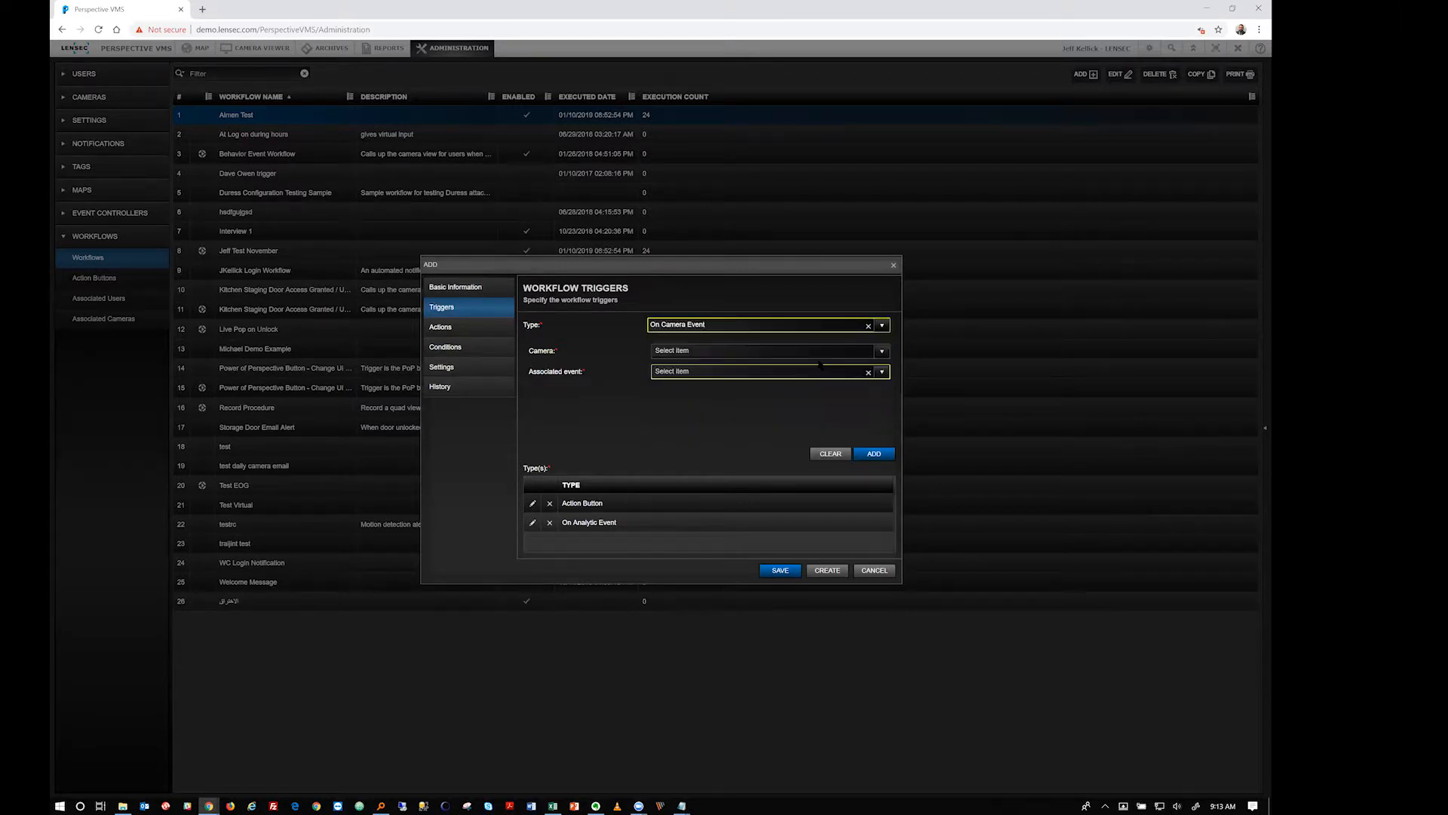
left_click(881, 352)
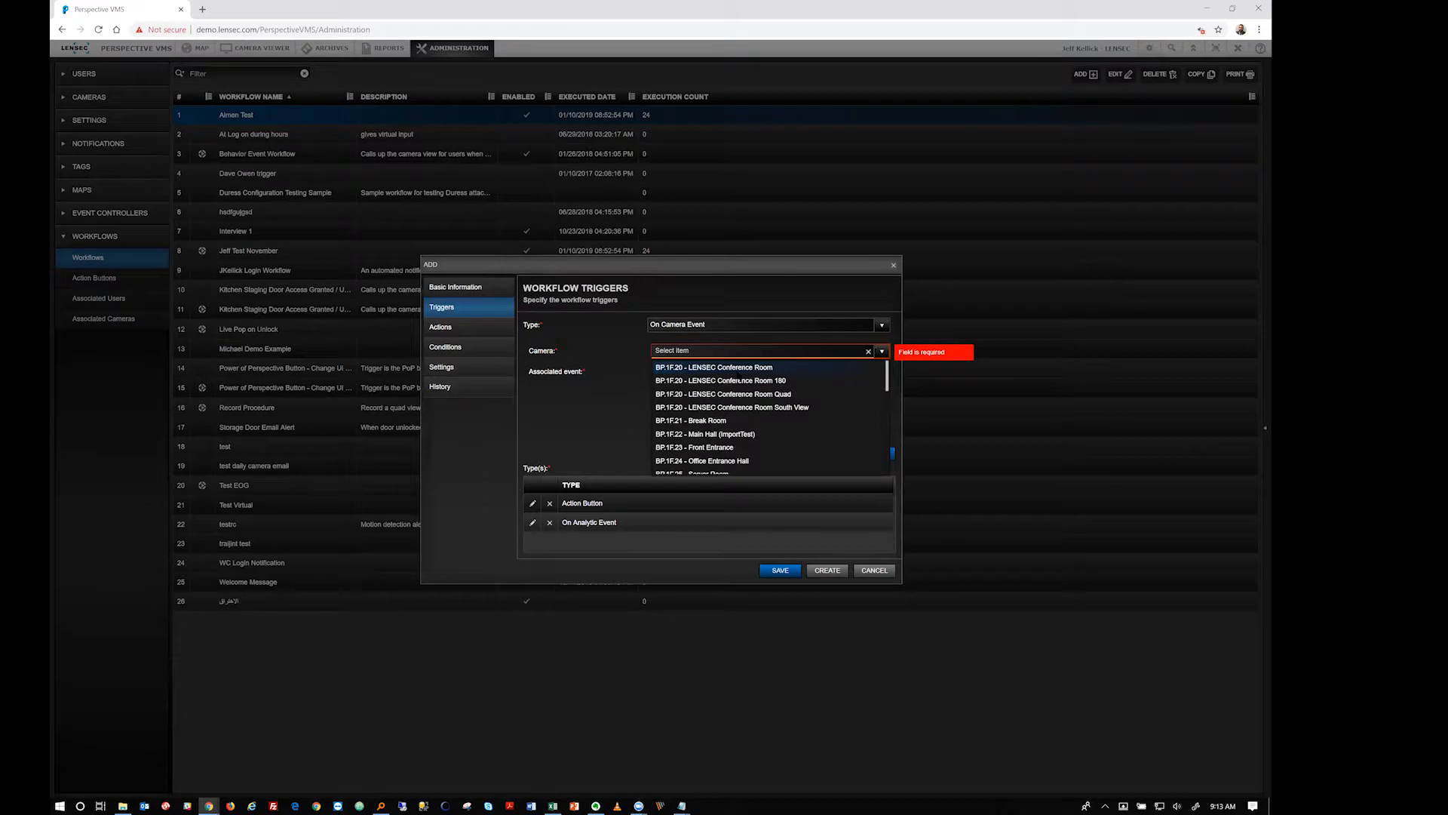
left_click(724, 367)
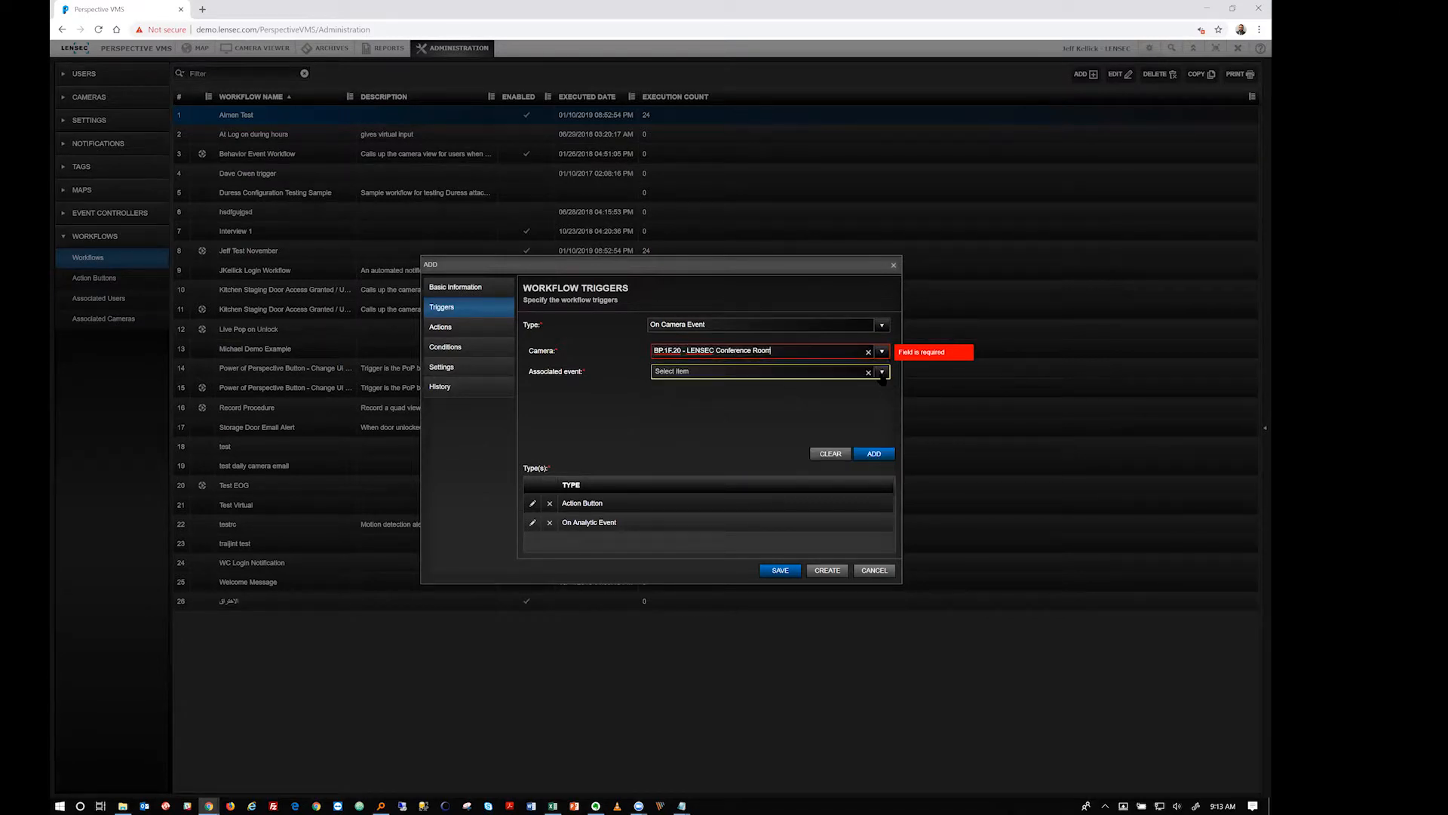
left_click(762, 371)
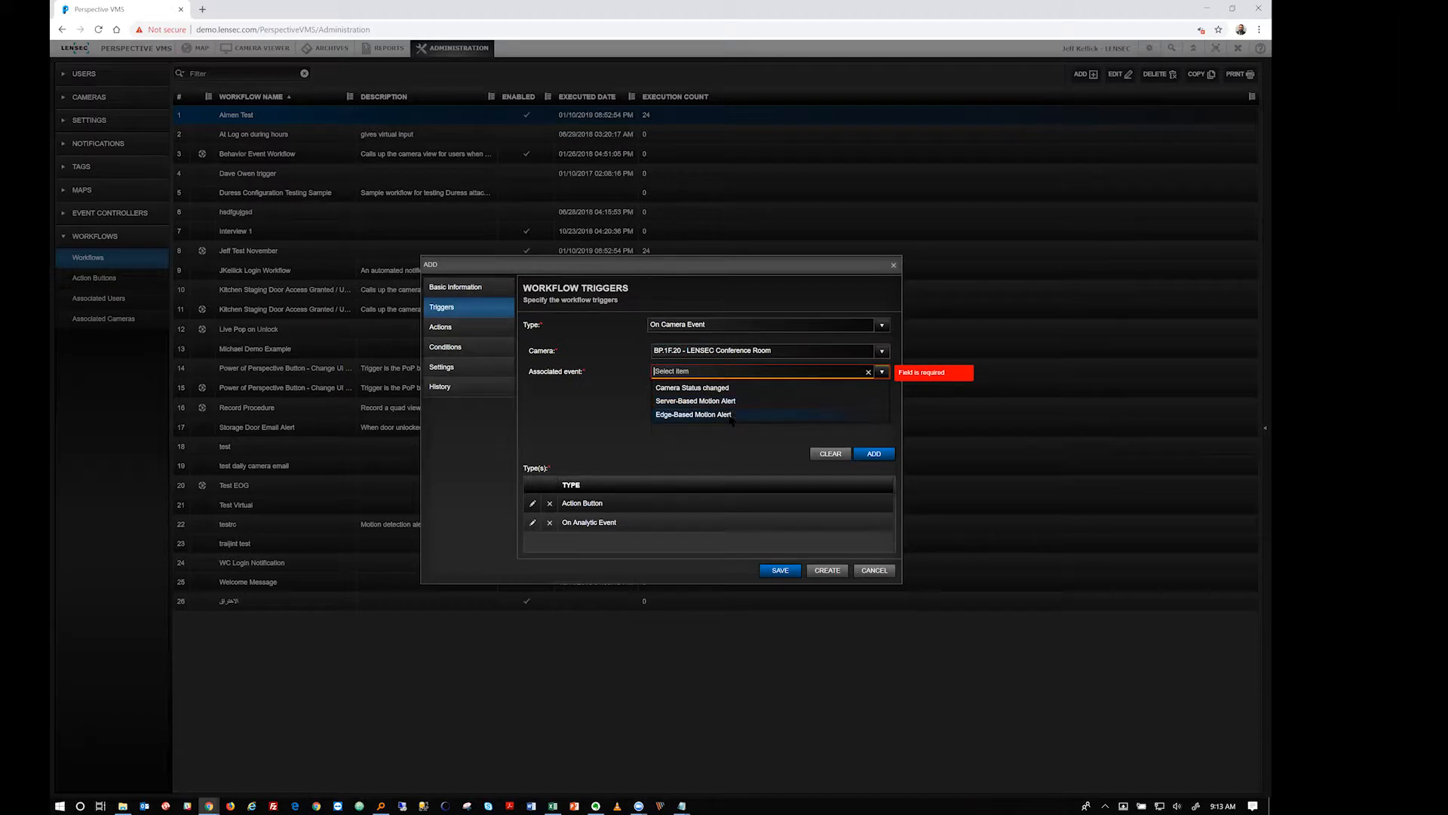
left_click(881, 324)
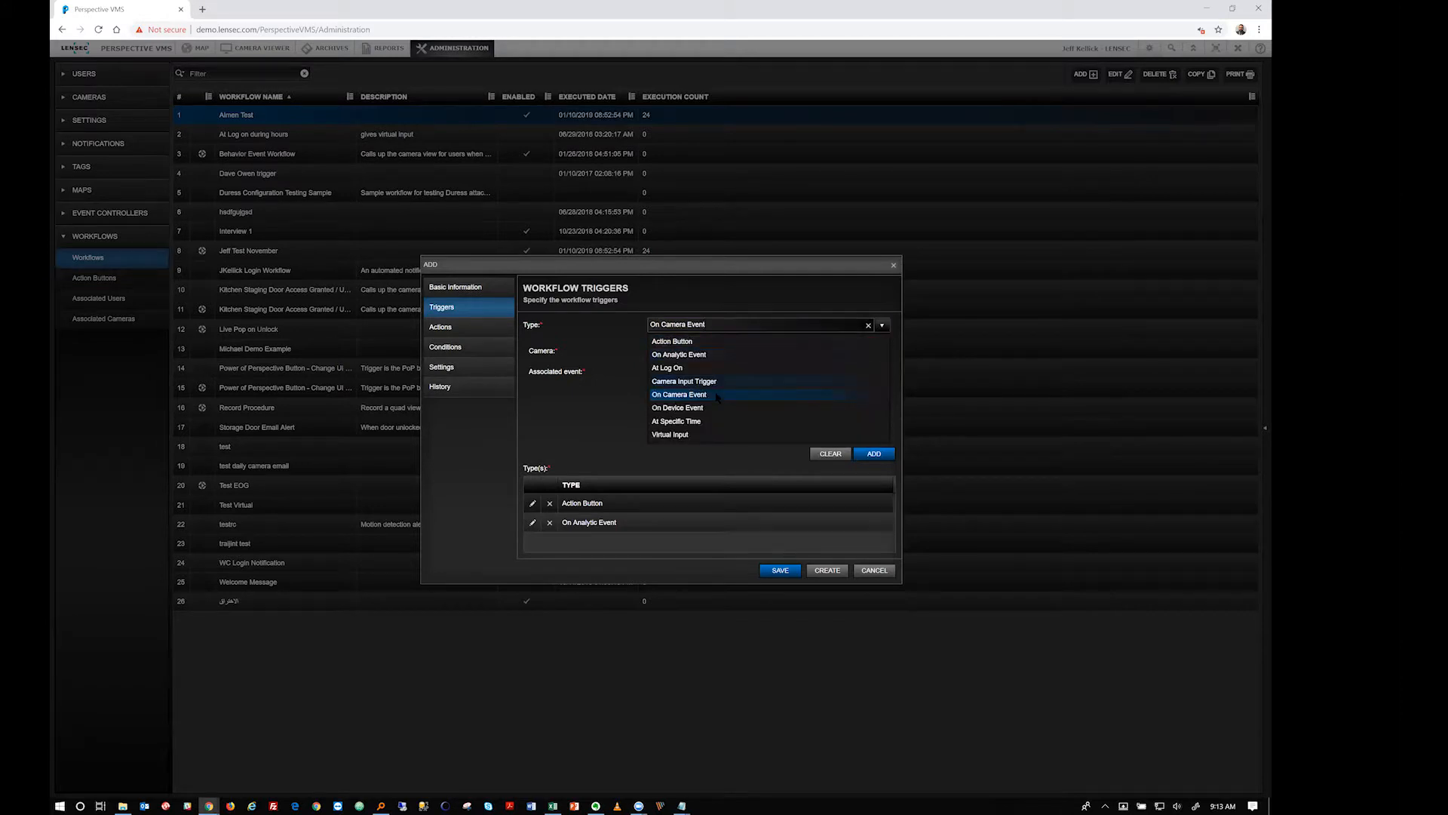
Switch the trigger to On Device Event for Kitchen Door and browse its access events
left_click(706, 408)
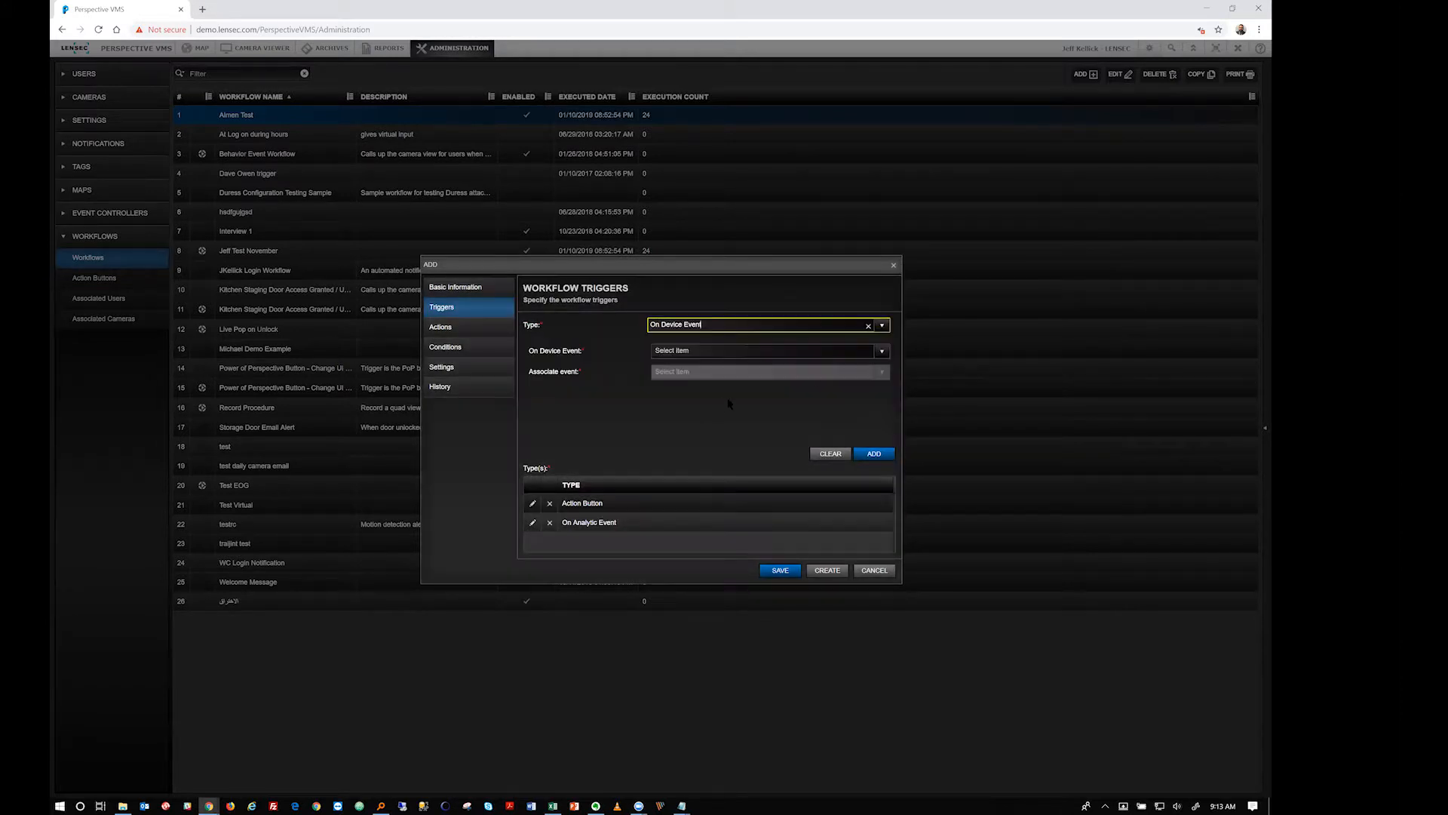
left_click(884, 353)
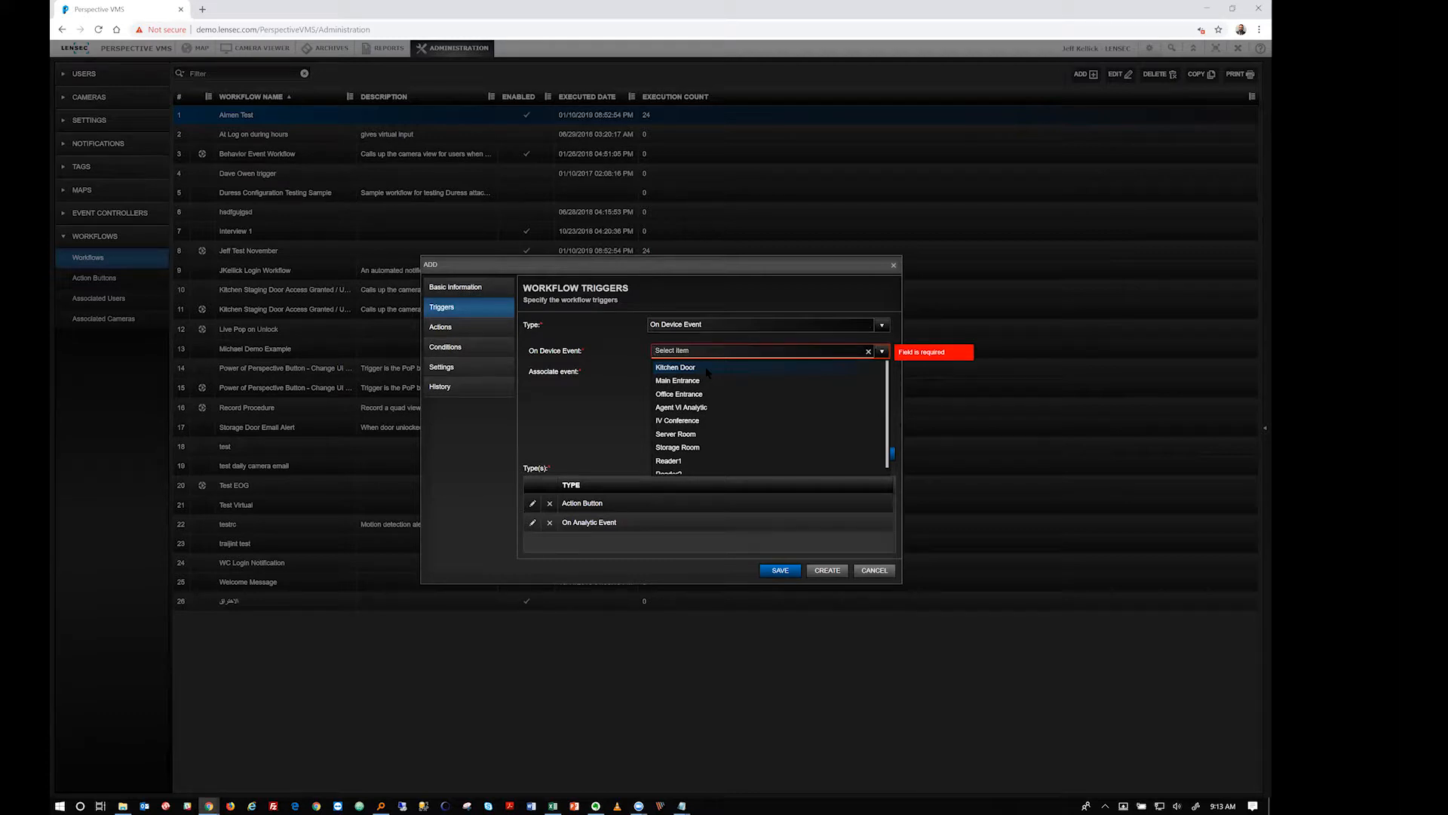
left_click(708, 368)
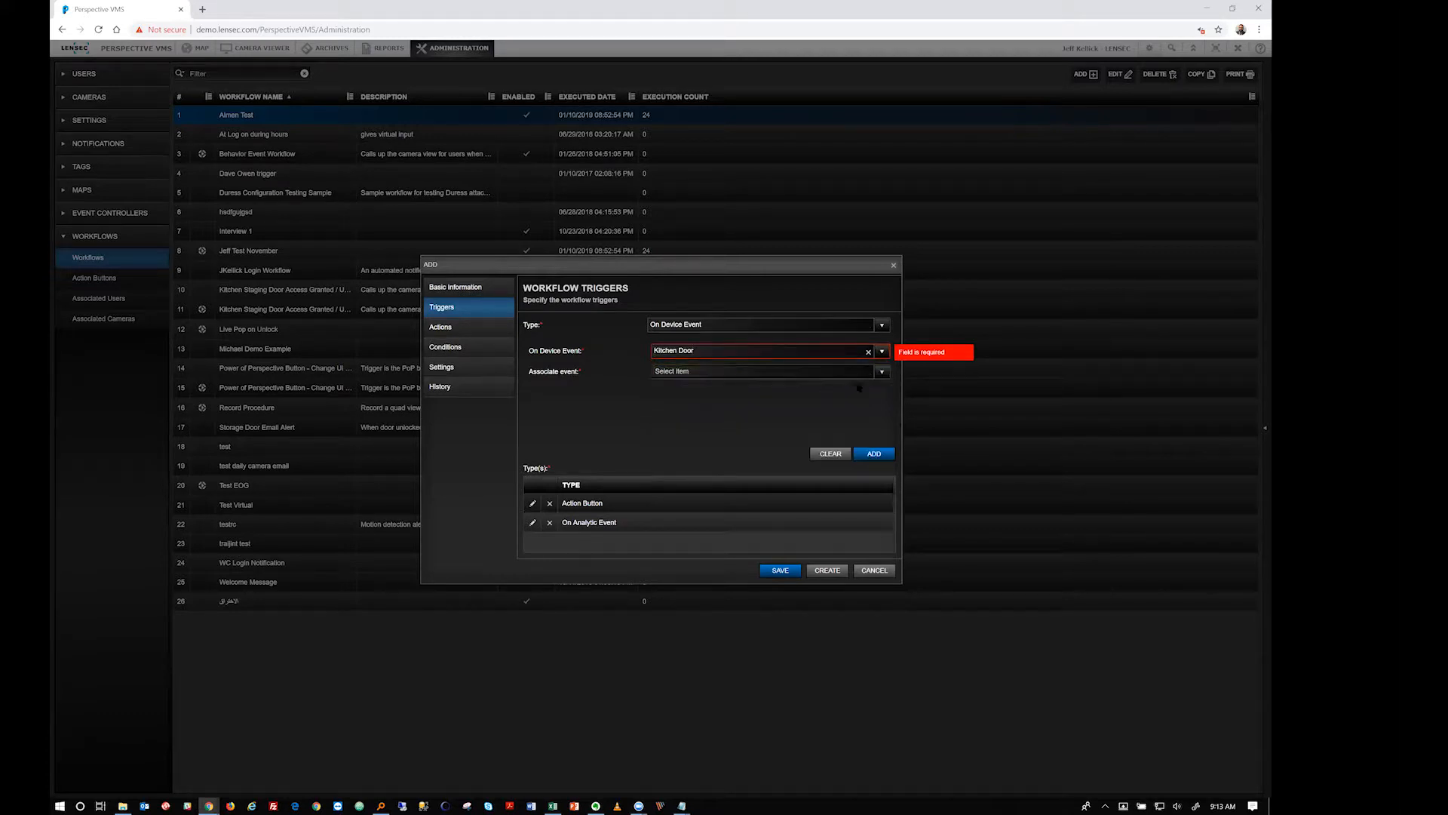
left_click(882, 372)
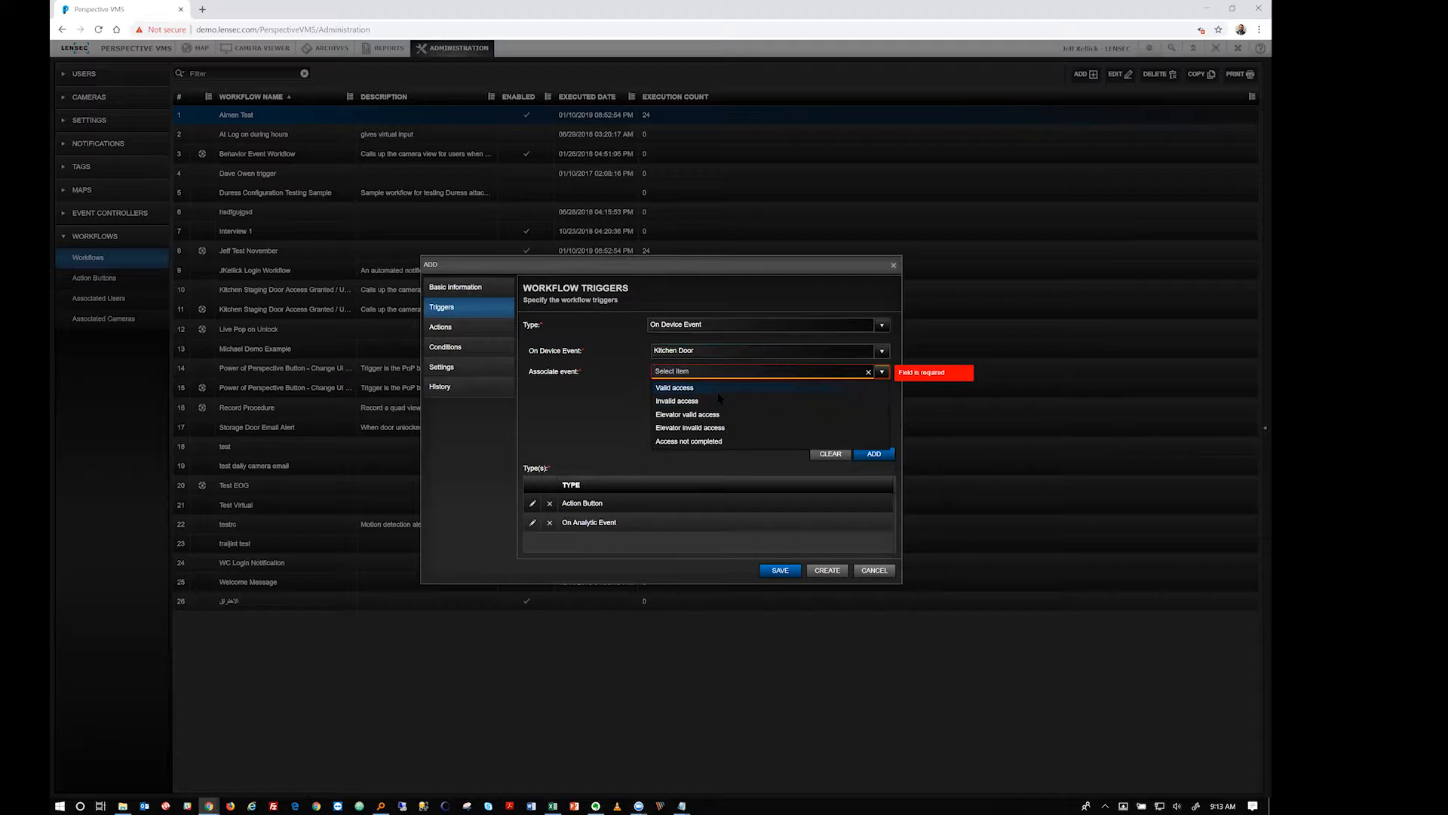
left_click(630, 396)
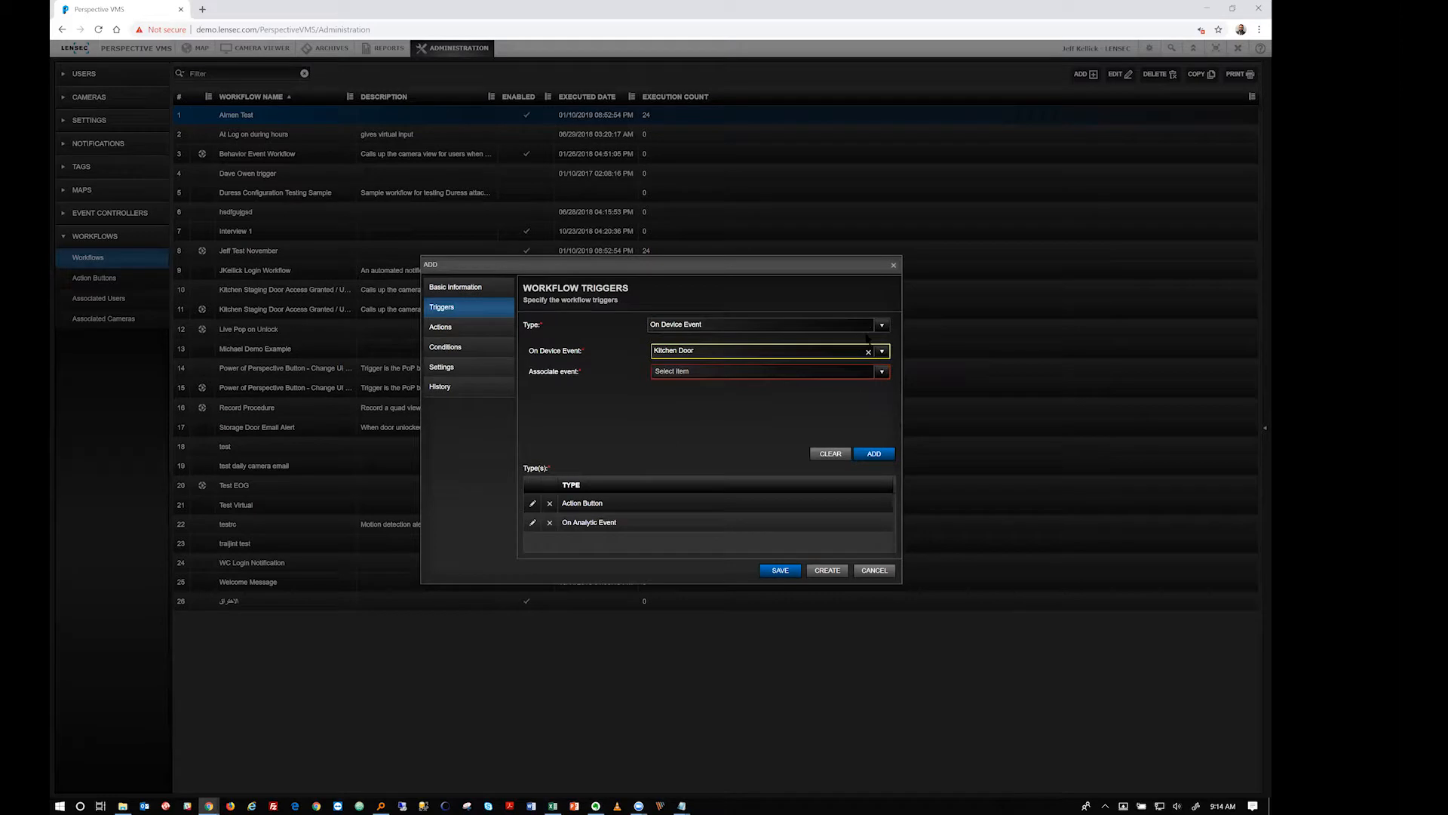
left_click(751, 325)
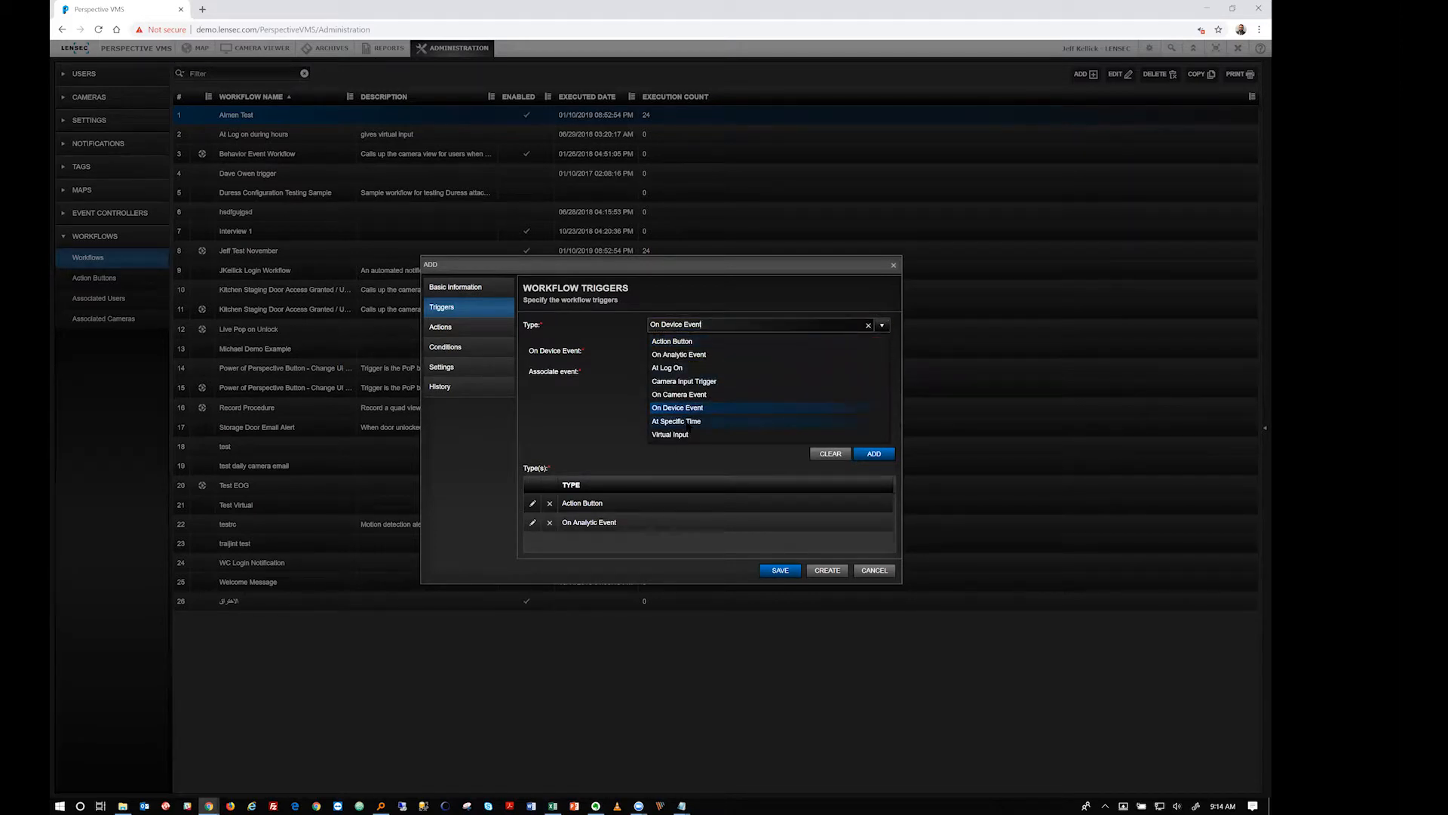
Change the trigger to At Specific Time, starting 01/11/2019 06:14:06 AM and repeating Daily
left_click(653, 420)
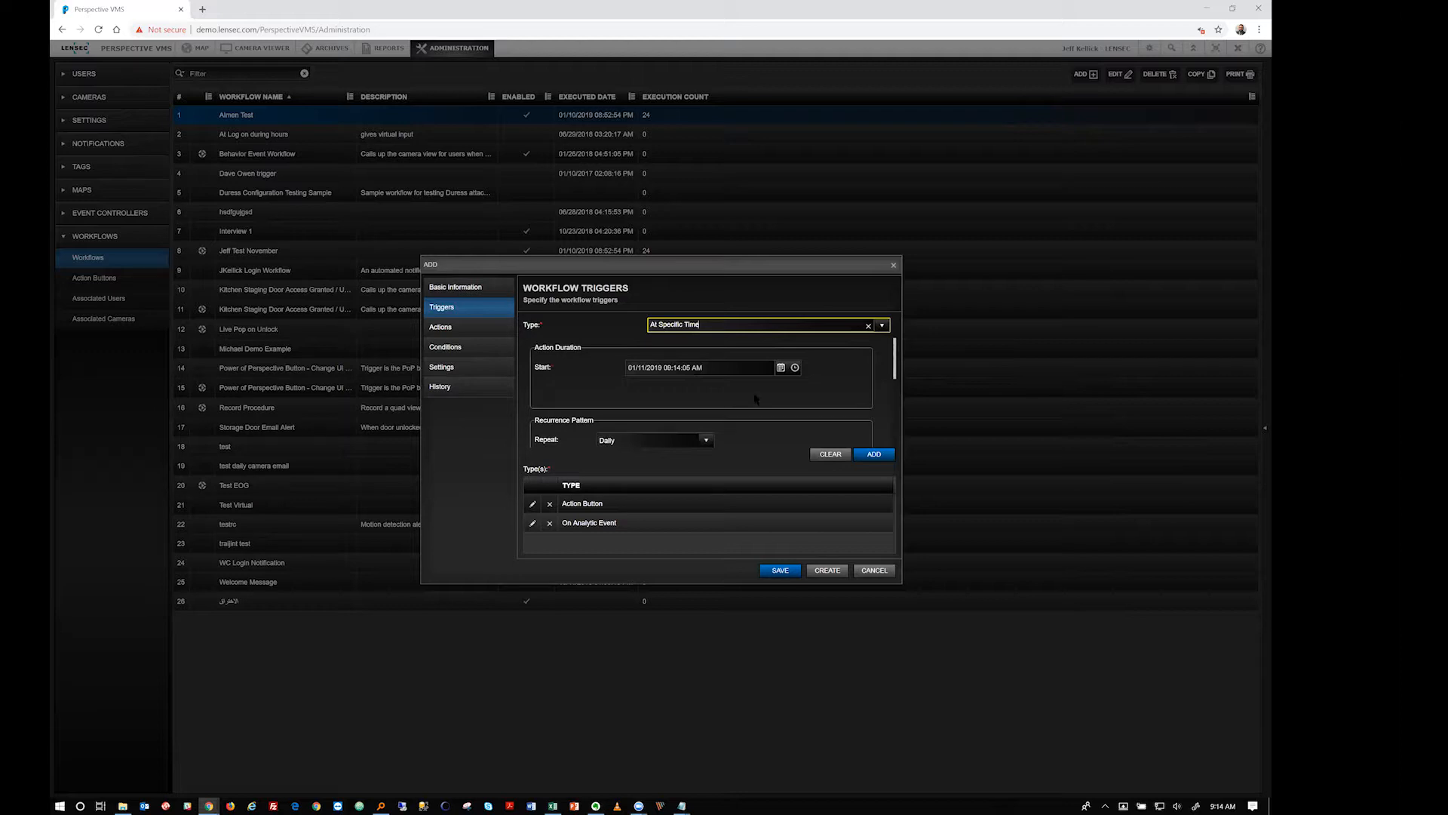
Change the trigger type to Virtual Input, then go to the workflow's Actions page
left_click(883, 328)
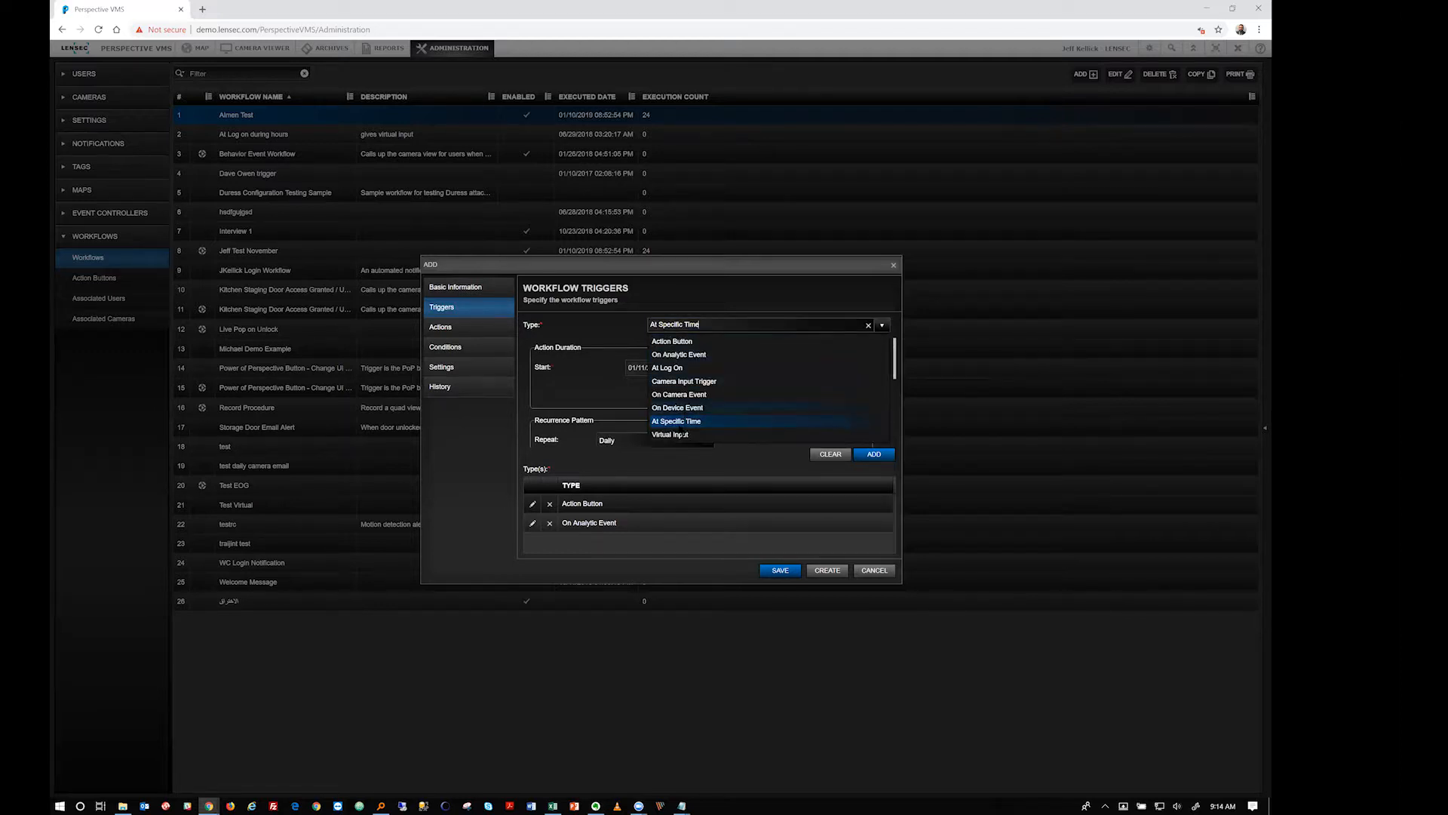
left_click(671, 434)
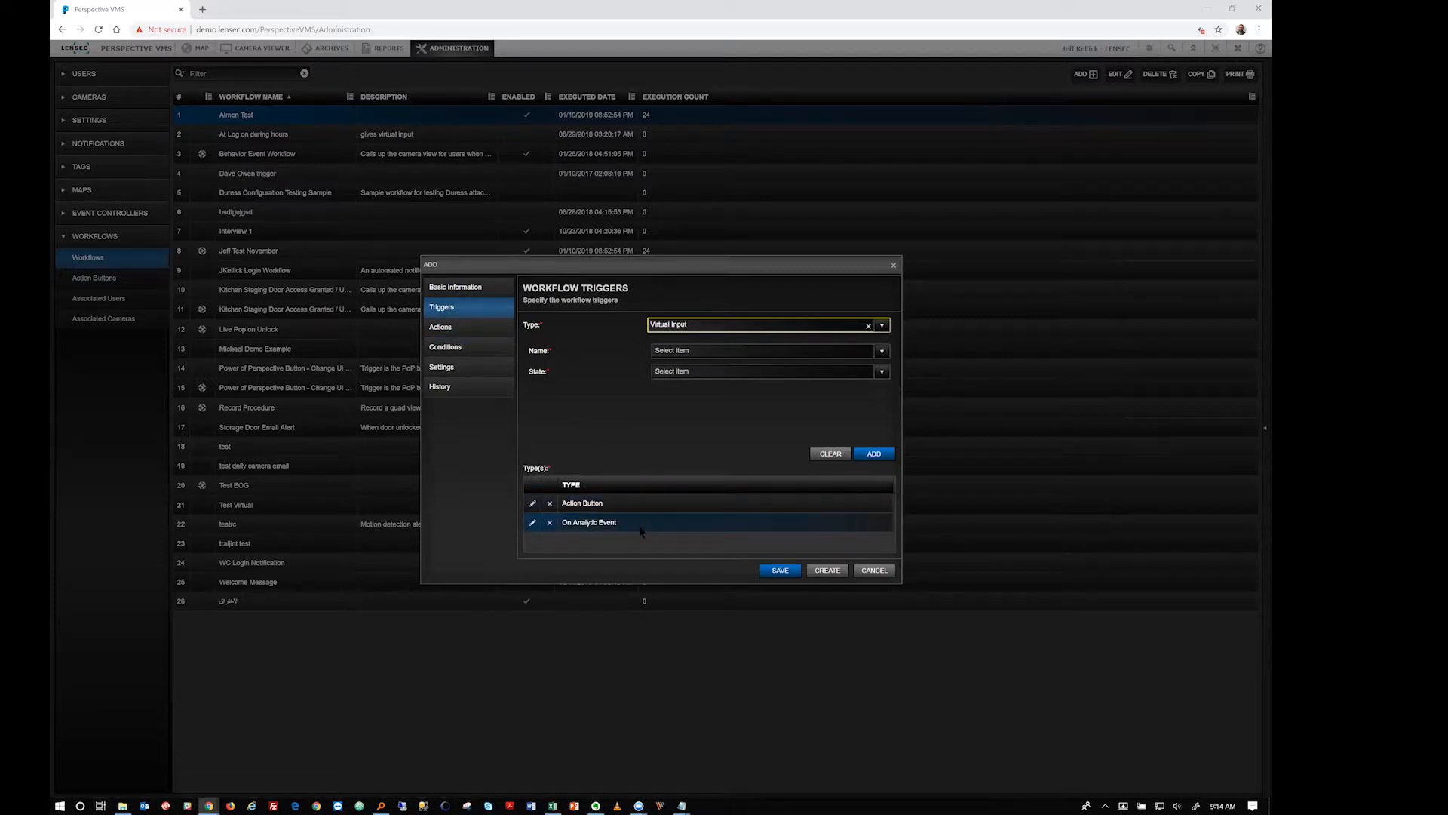
left_click(499, 332)
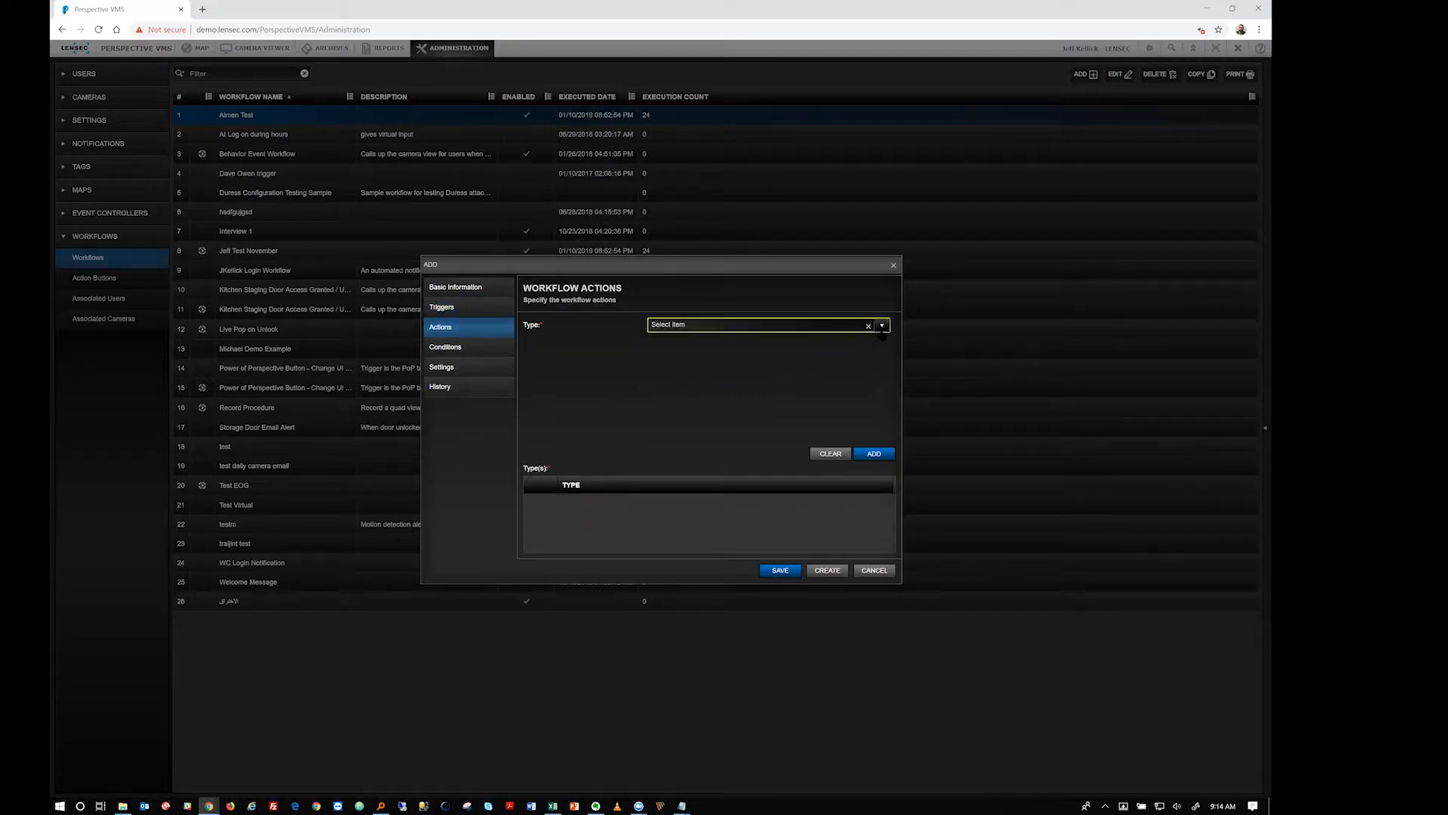
Create an Archive Configuration action for BP.1F.21 - Break Room archiving Video (H264, MPEG4)
left_click(882, 326)
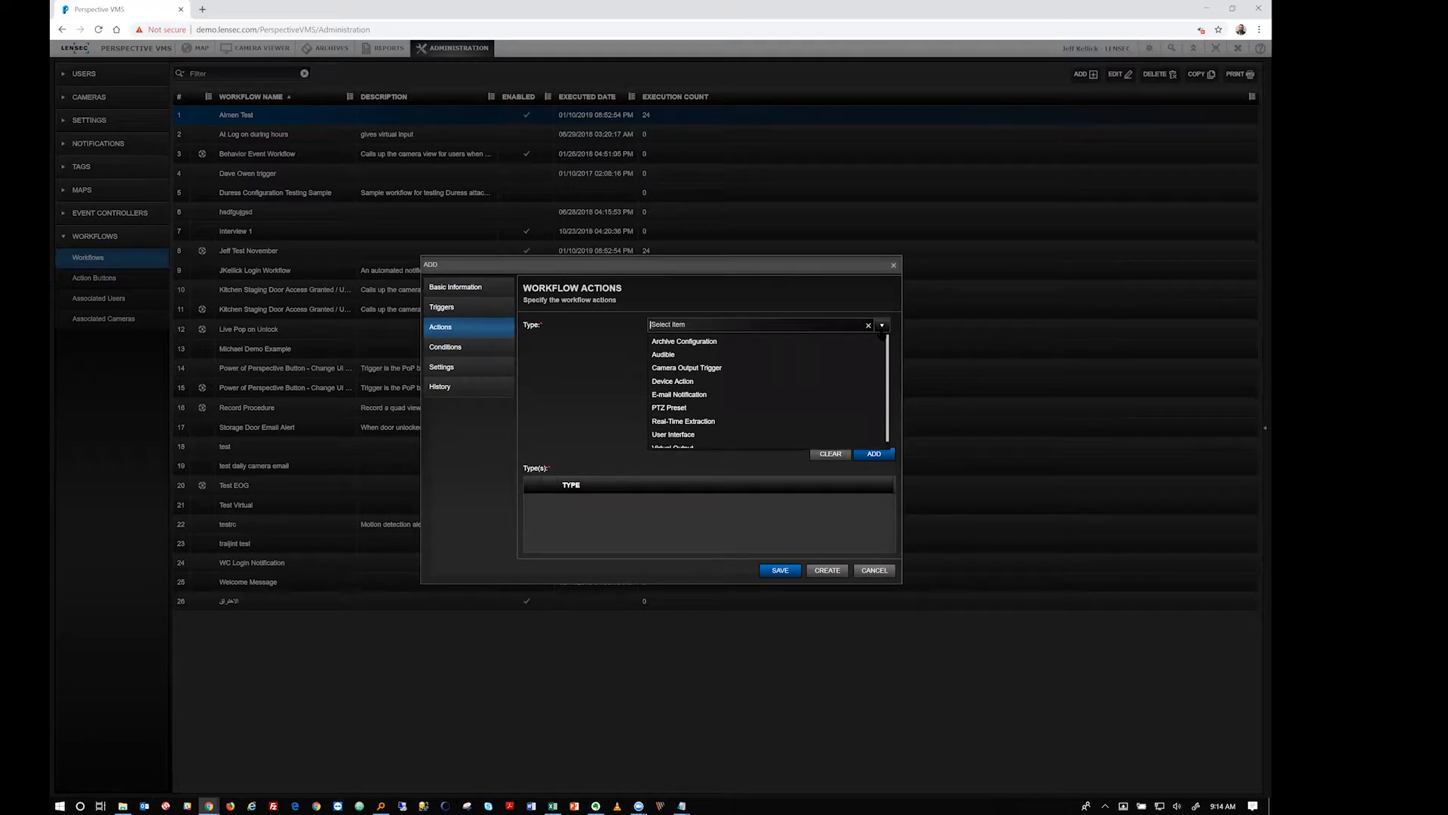
left_click(724, 347)
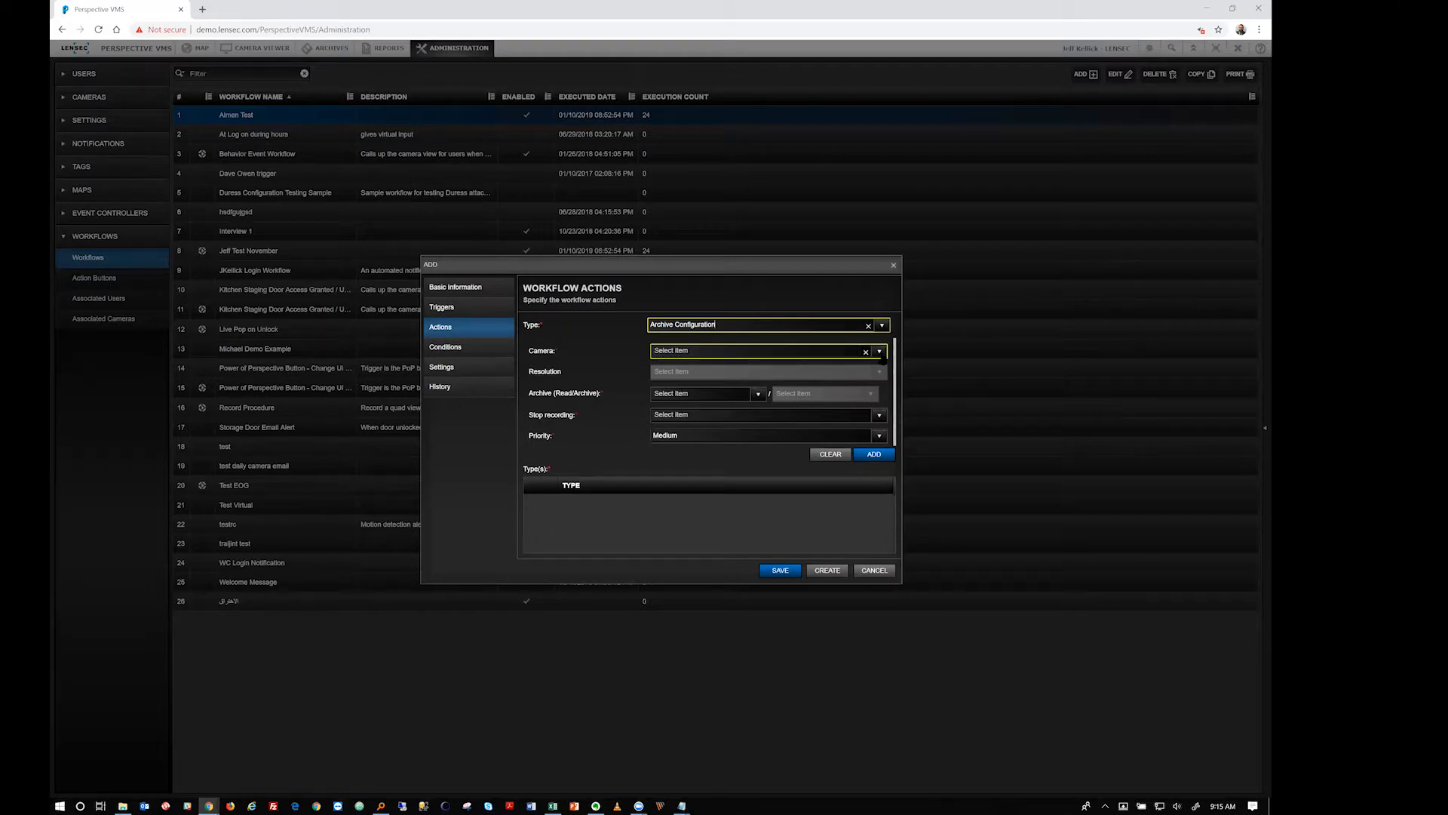
left_click(879, 351)
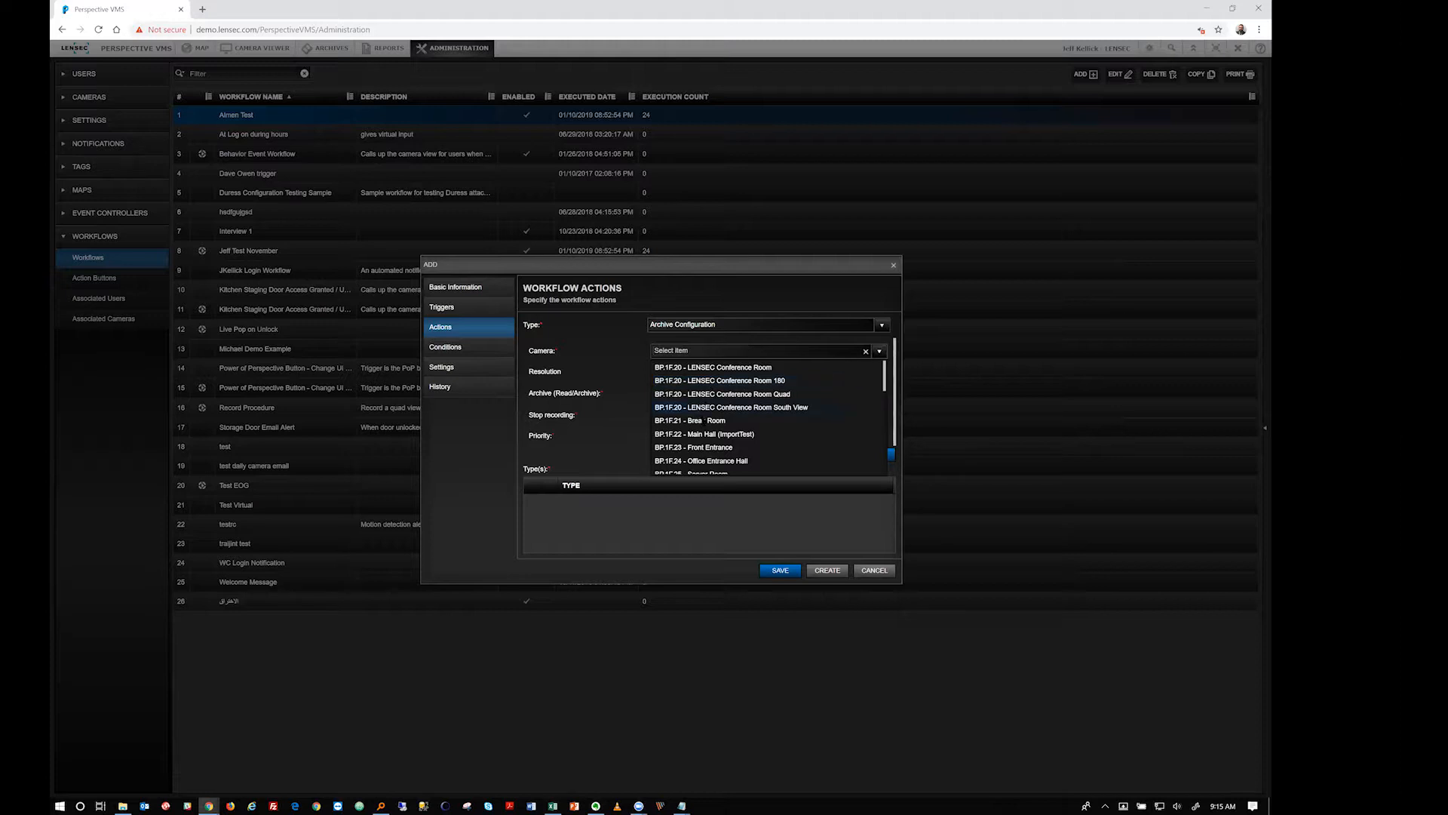
left_click(702, 420)
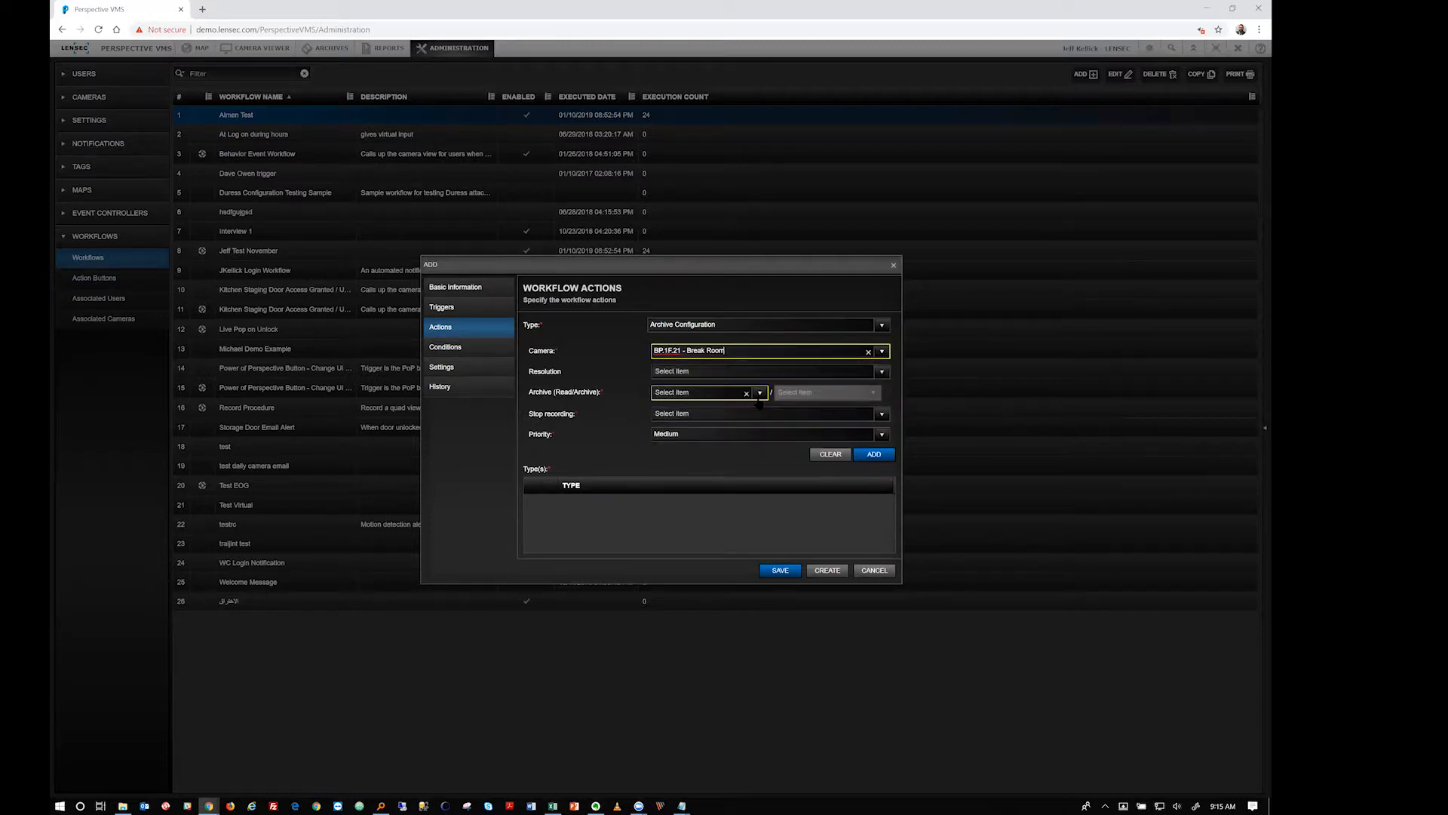
left_click(758, 395)
left_click(688, 437)
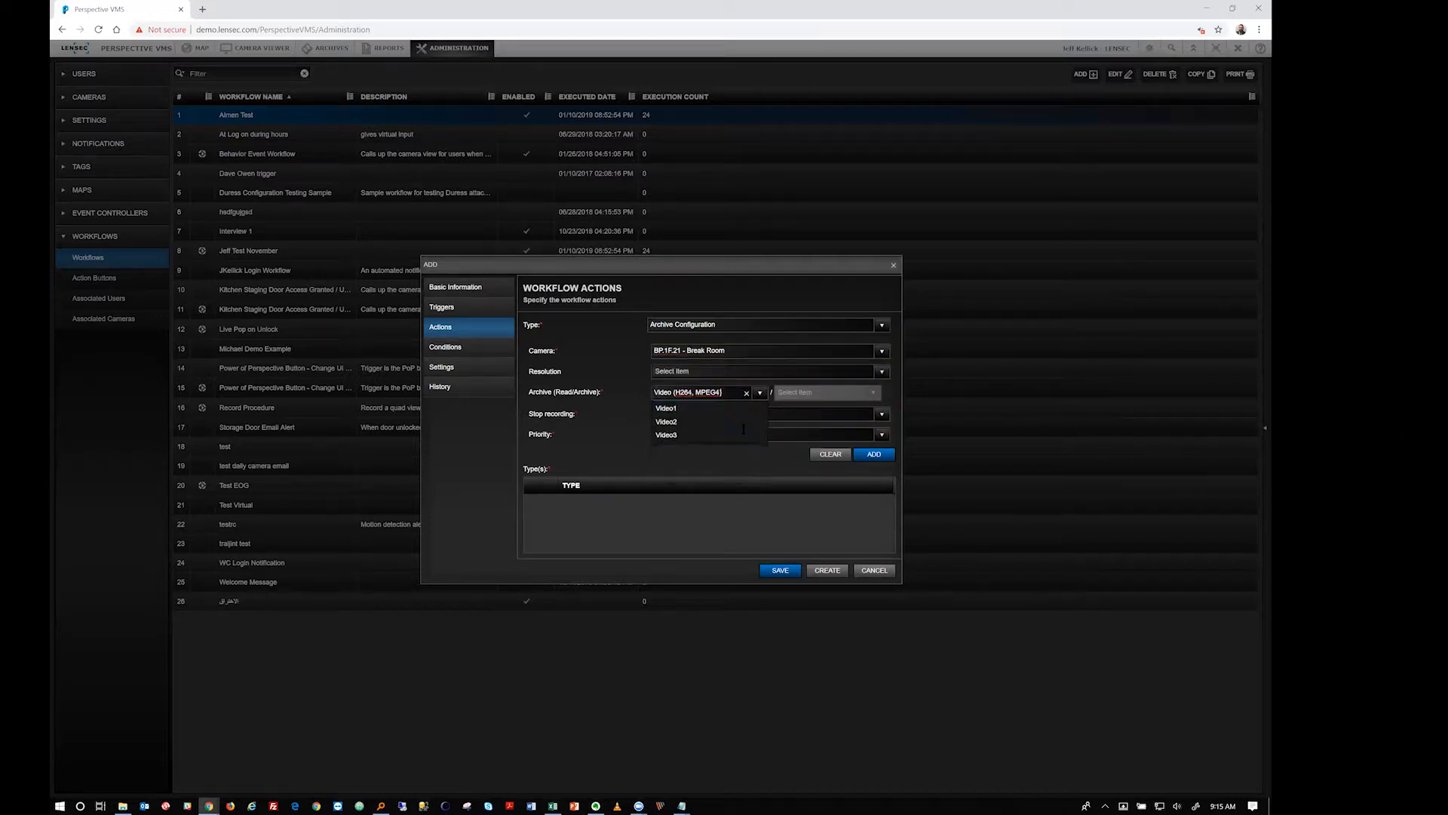
Set the archive rate to Video - 15 FPS and the priority to High
left_click(818, 392)
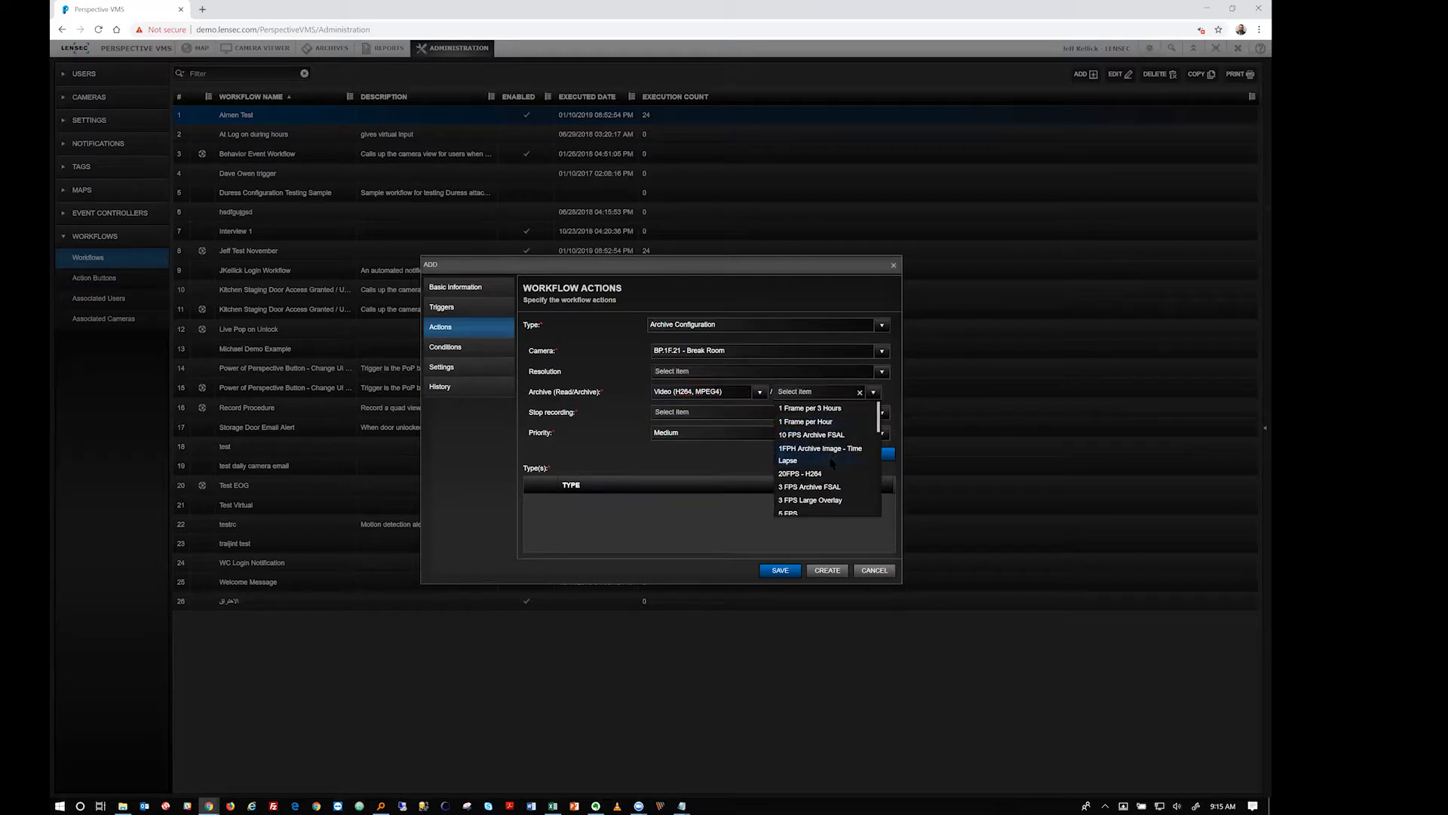
scroll(833, 461, "down", 5)
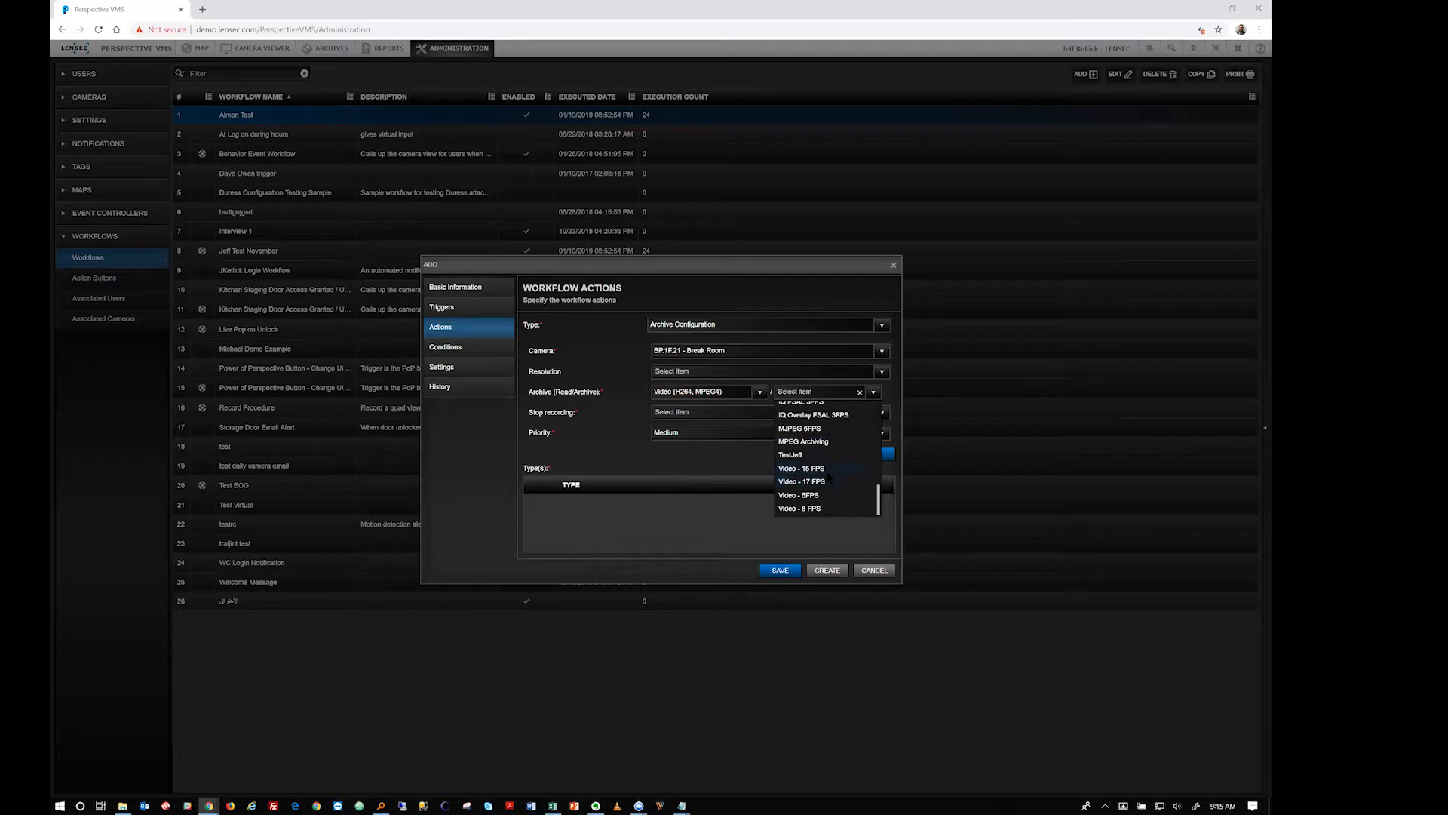
left_click(827, 471)
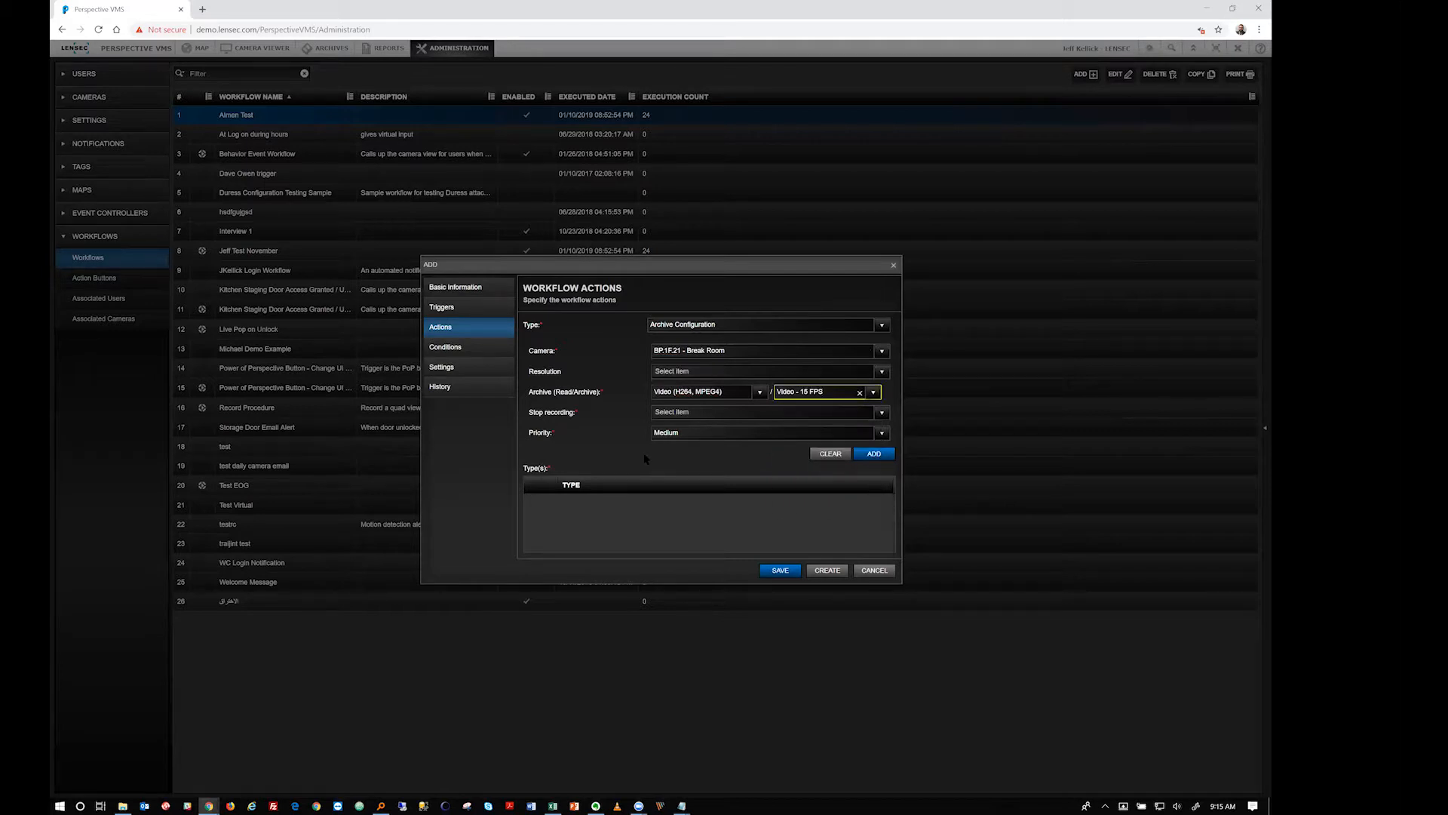
left_click(709, 412)
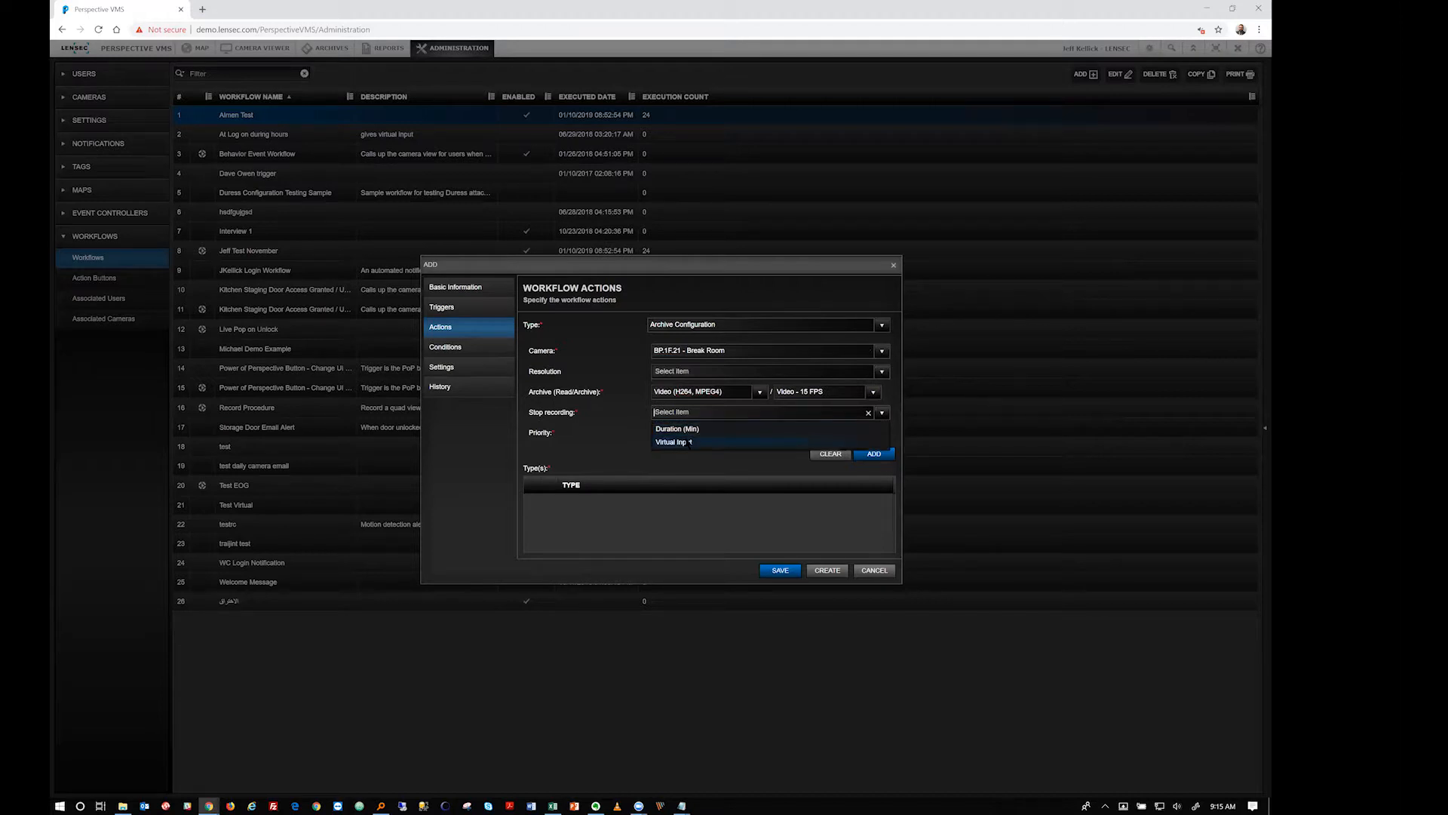
left_click(640, 441)
left_click(882, 433)
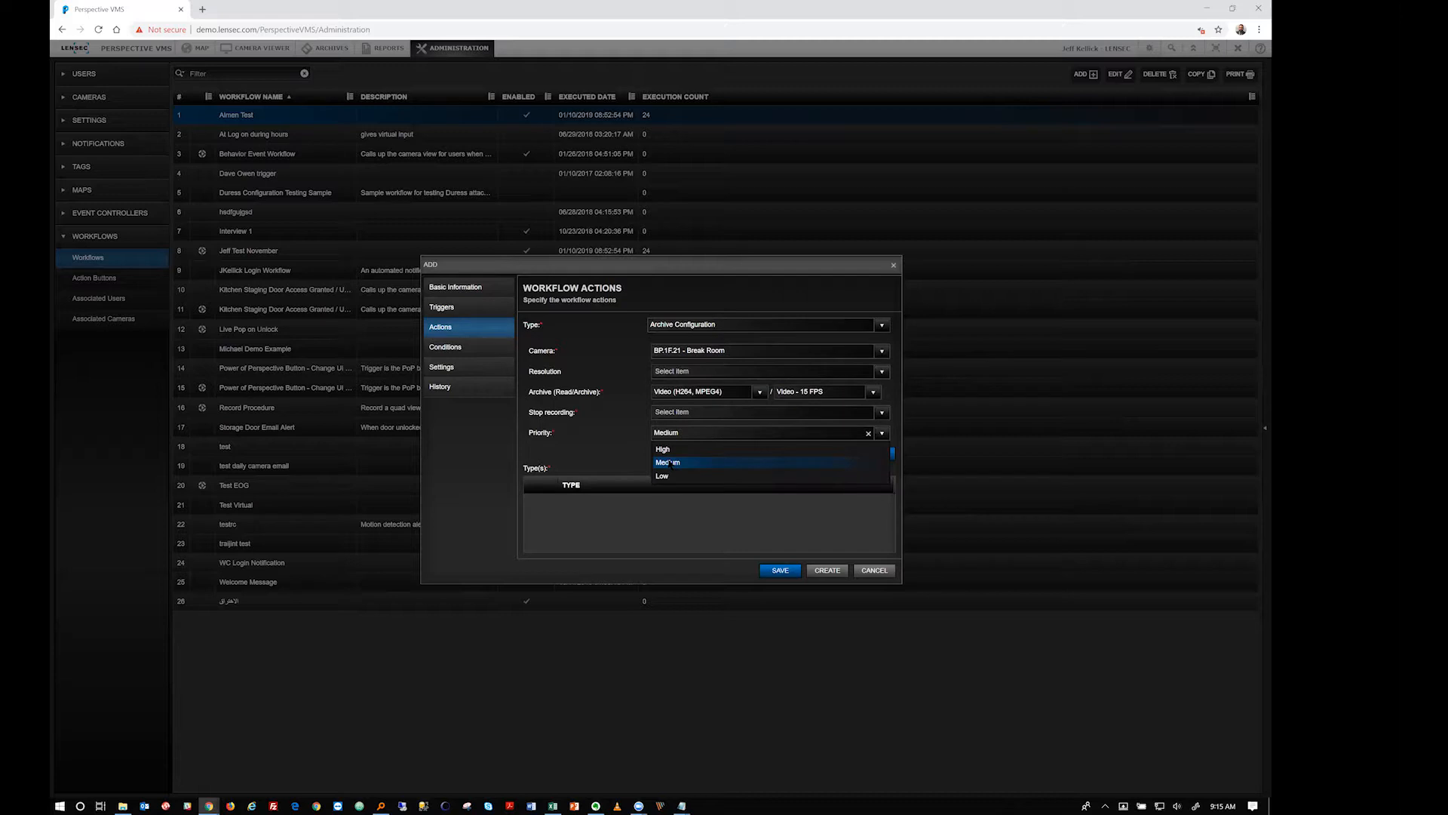
left_click(686, 451)
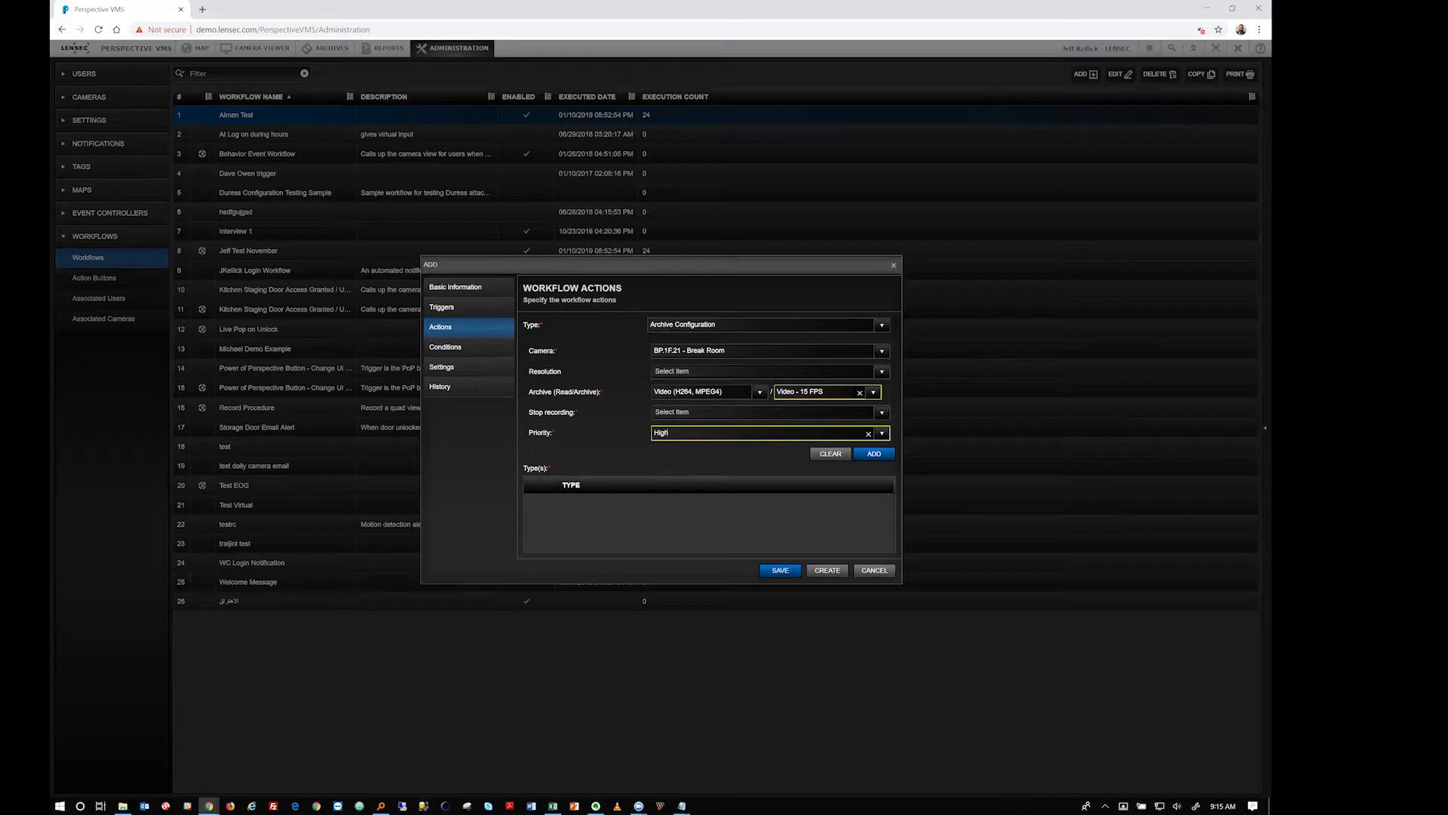
left_click(732, 324)
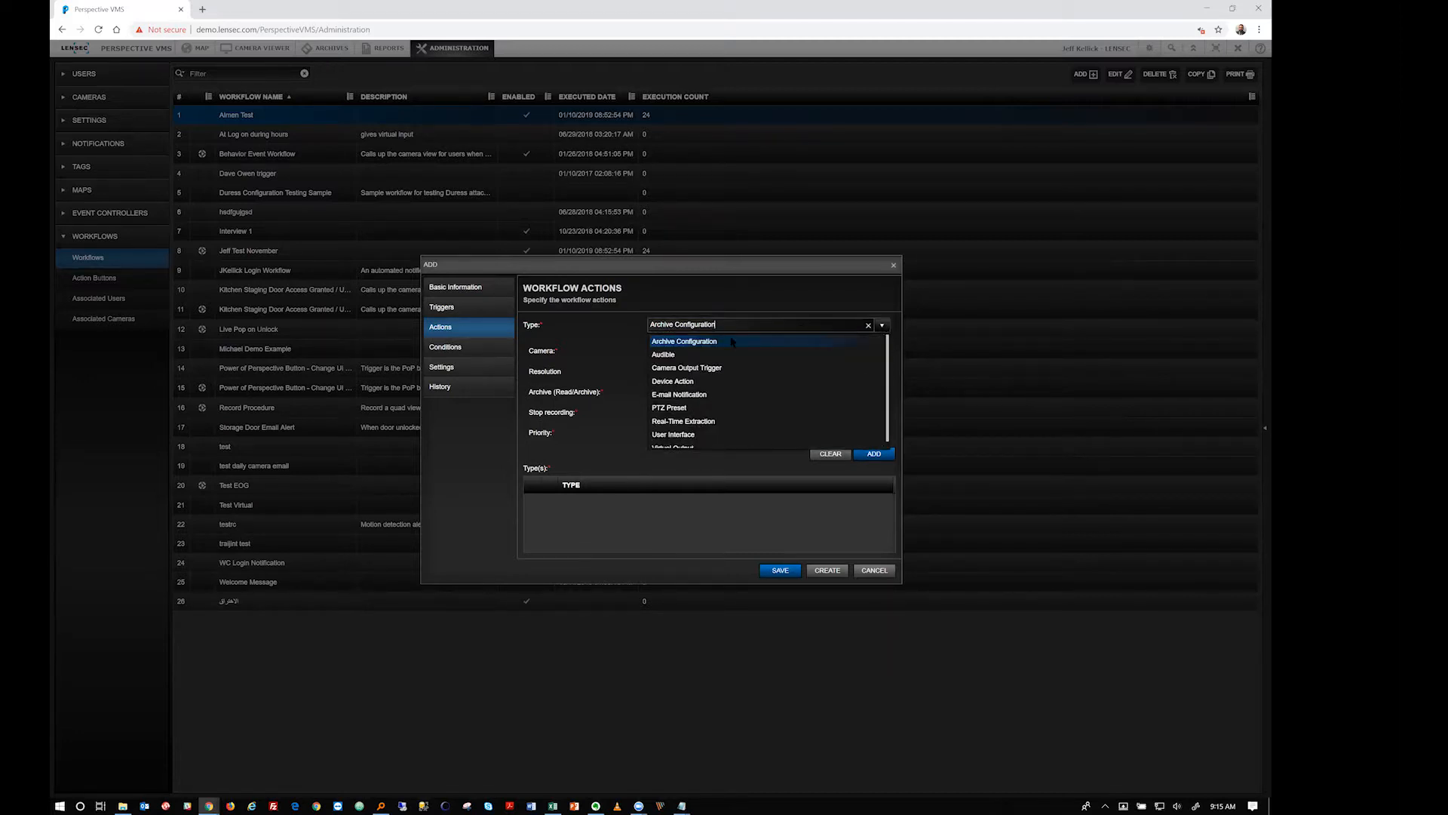
Change the action to Audible and review its Users/Groups, Audio and Repeat settings
key("Down")
key("Return")
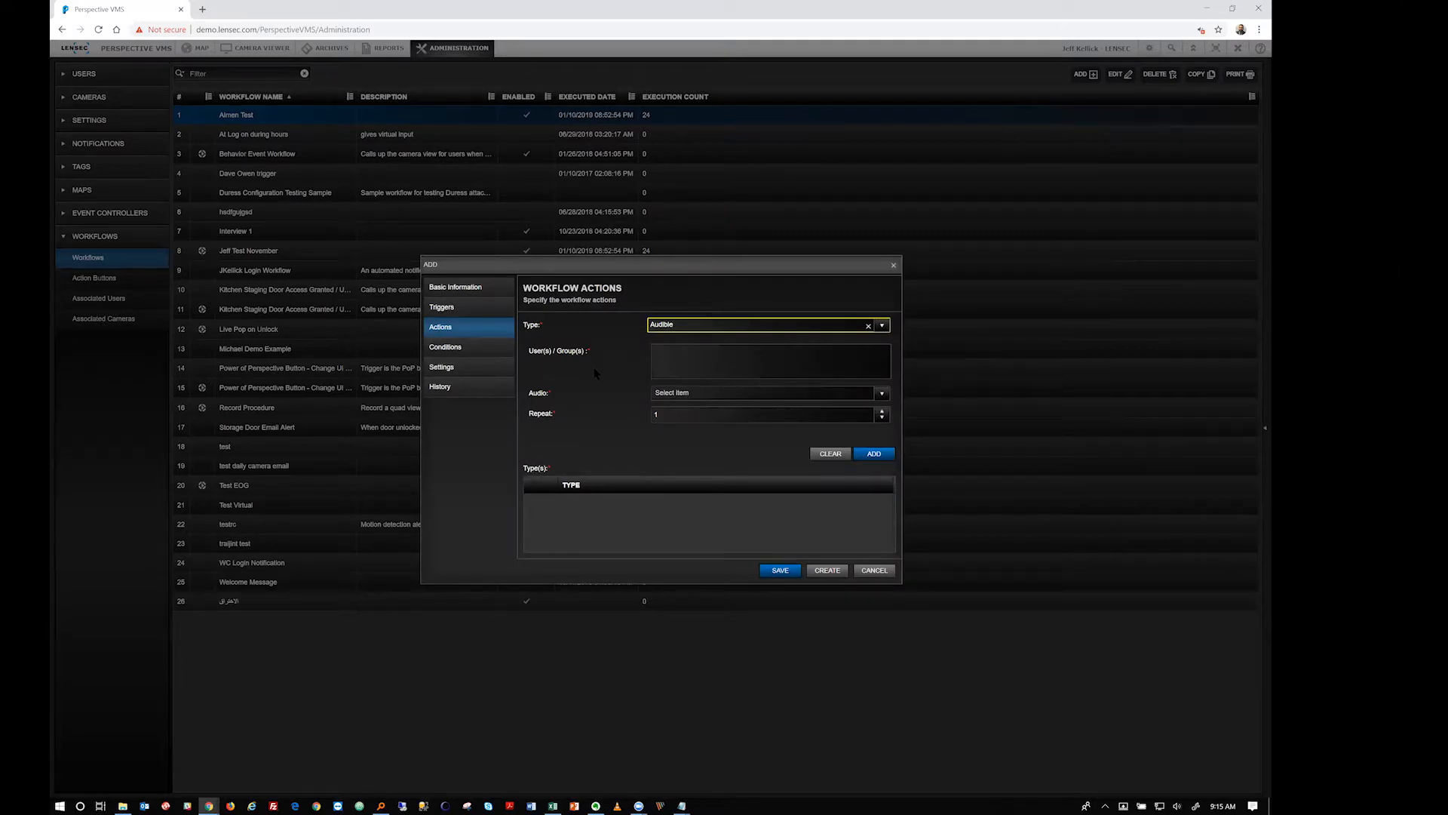
left_click(662, 361)
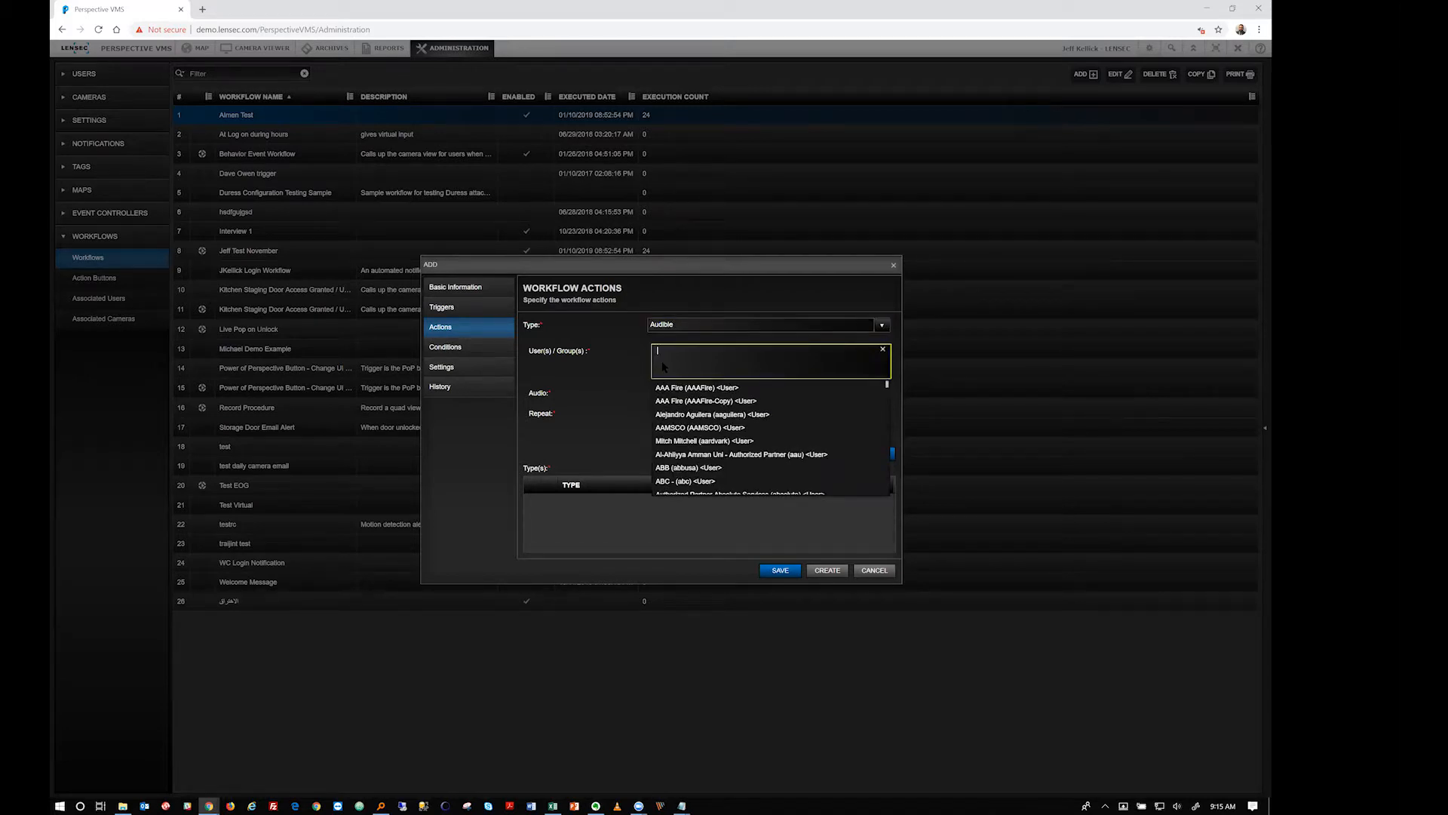
key("Tab")
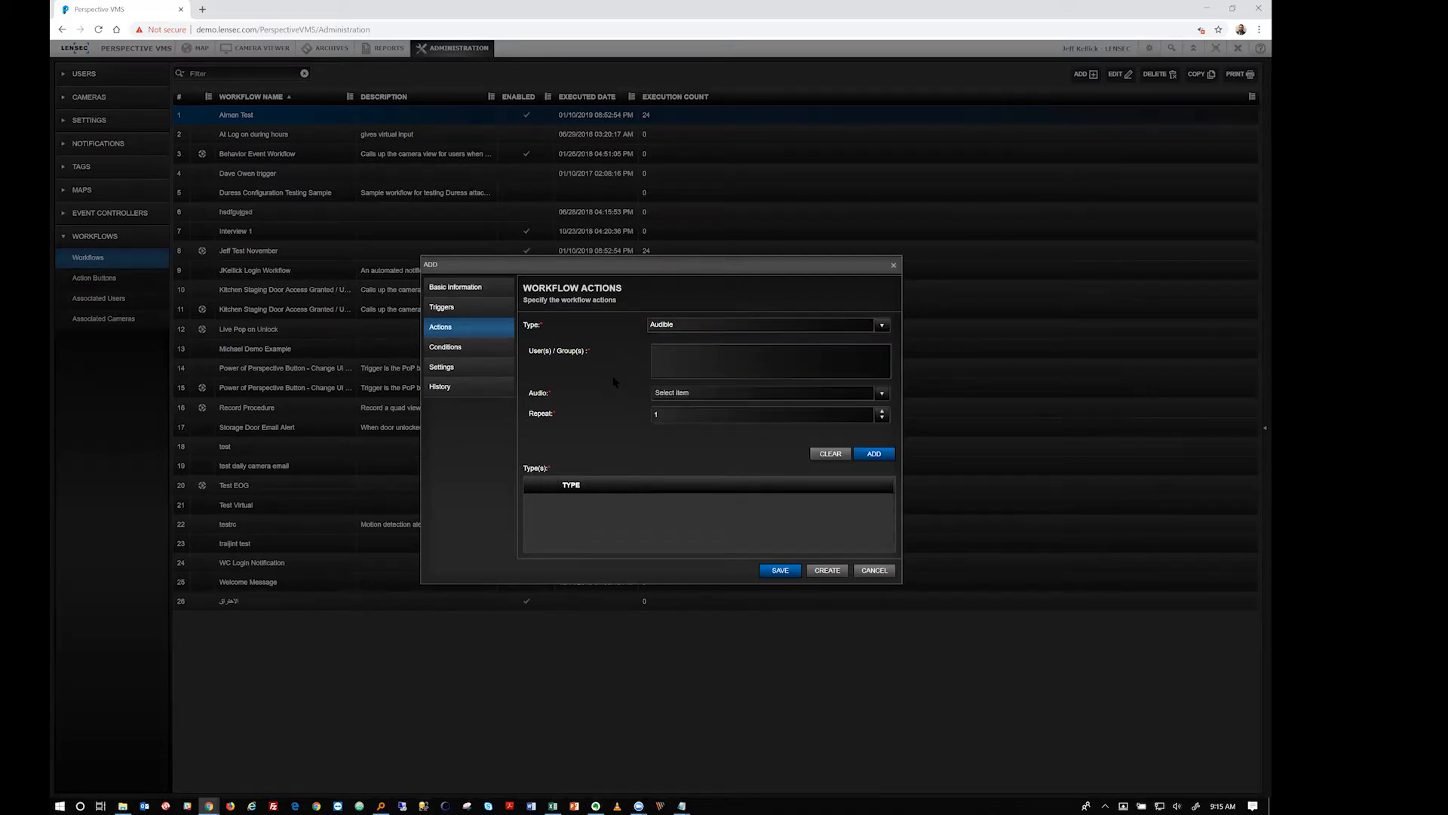
left_click(882, 393)
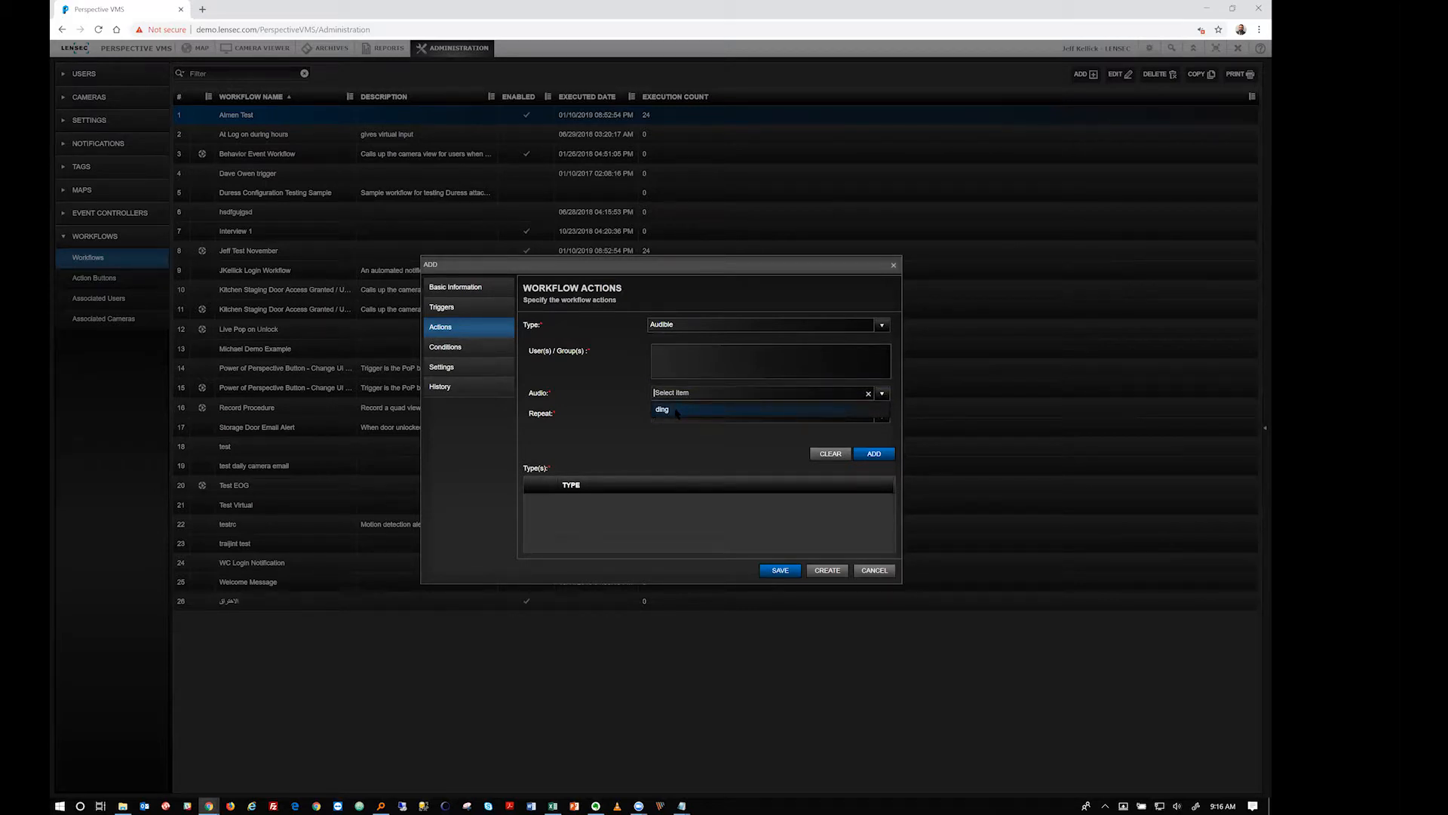
left_click(668, 415)
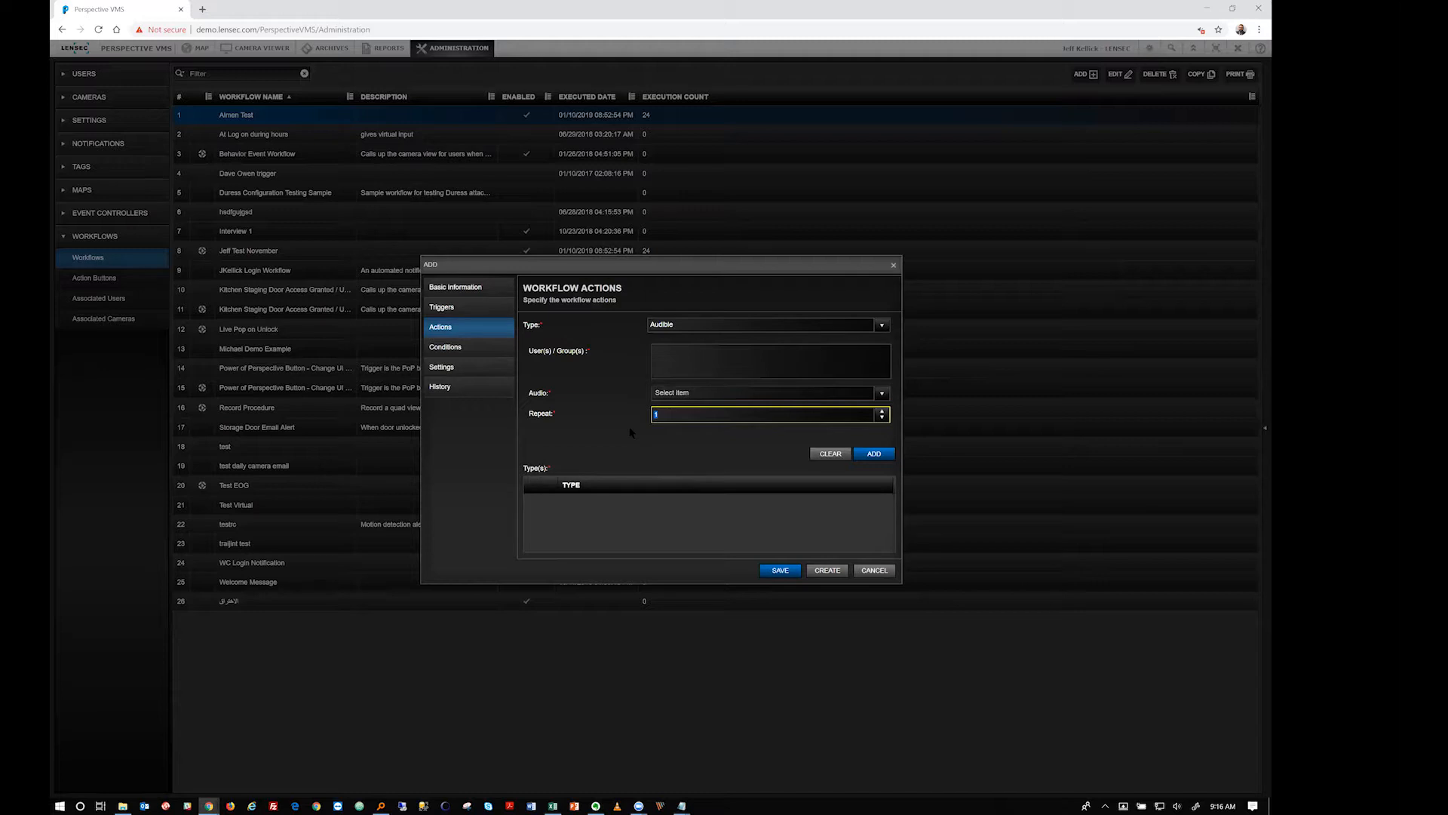
left_click(882, 325)
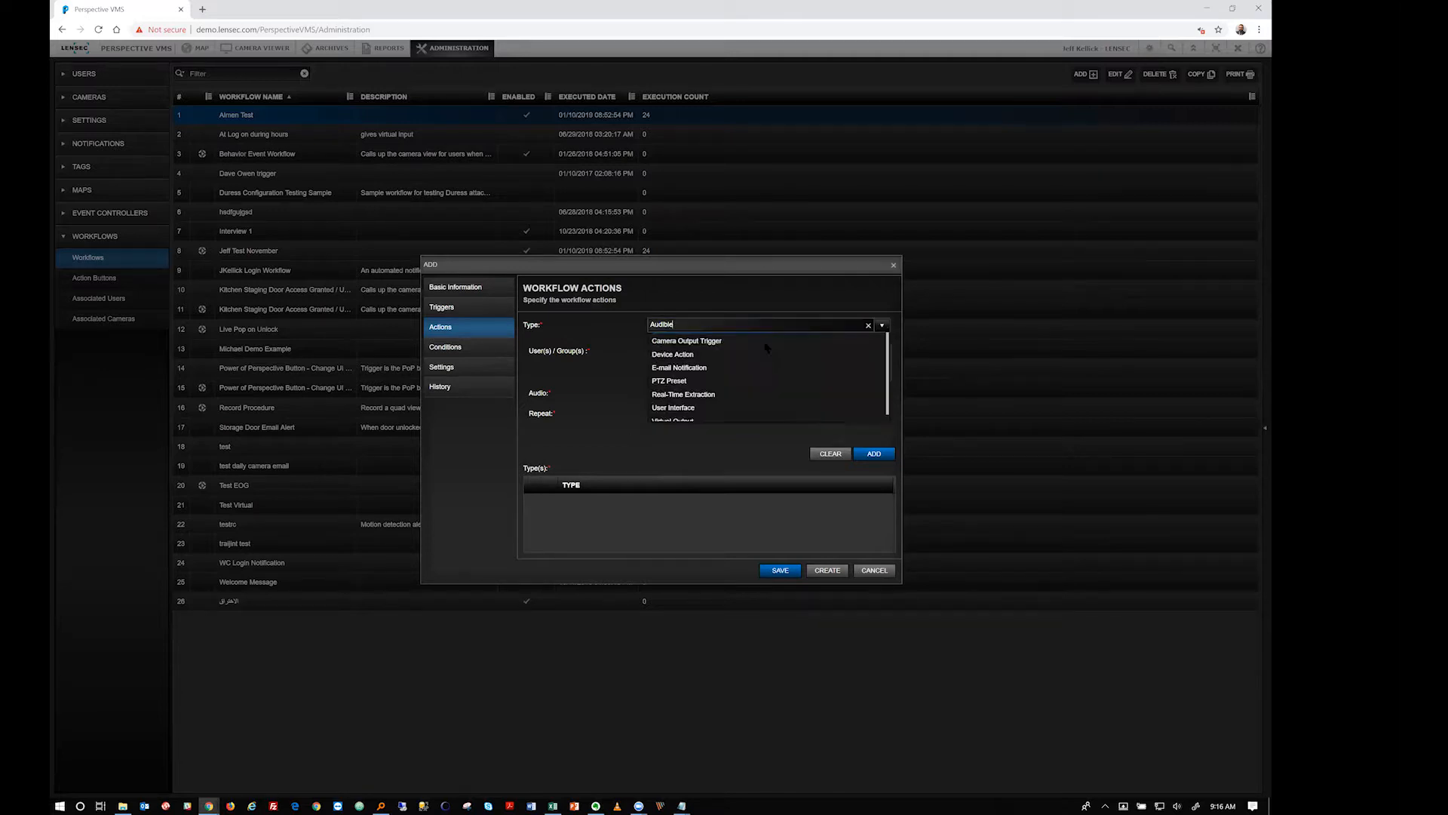
Try Camera Output Trigger as the action type, then switch it to Device Action
key("Down")
key("Return")
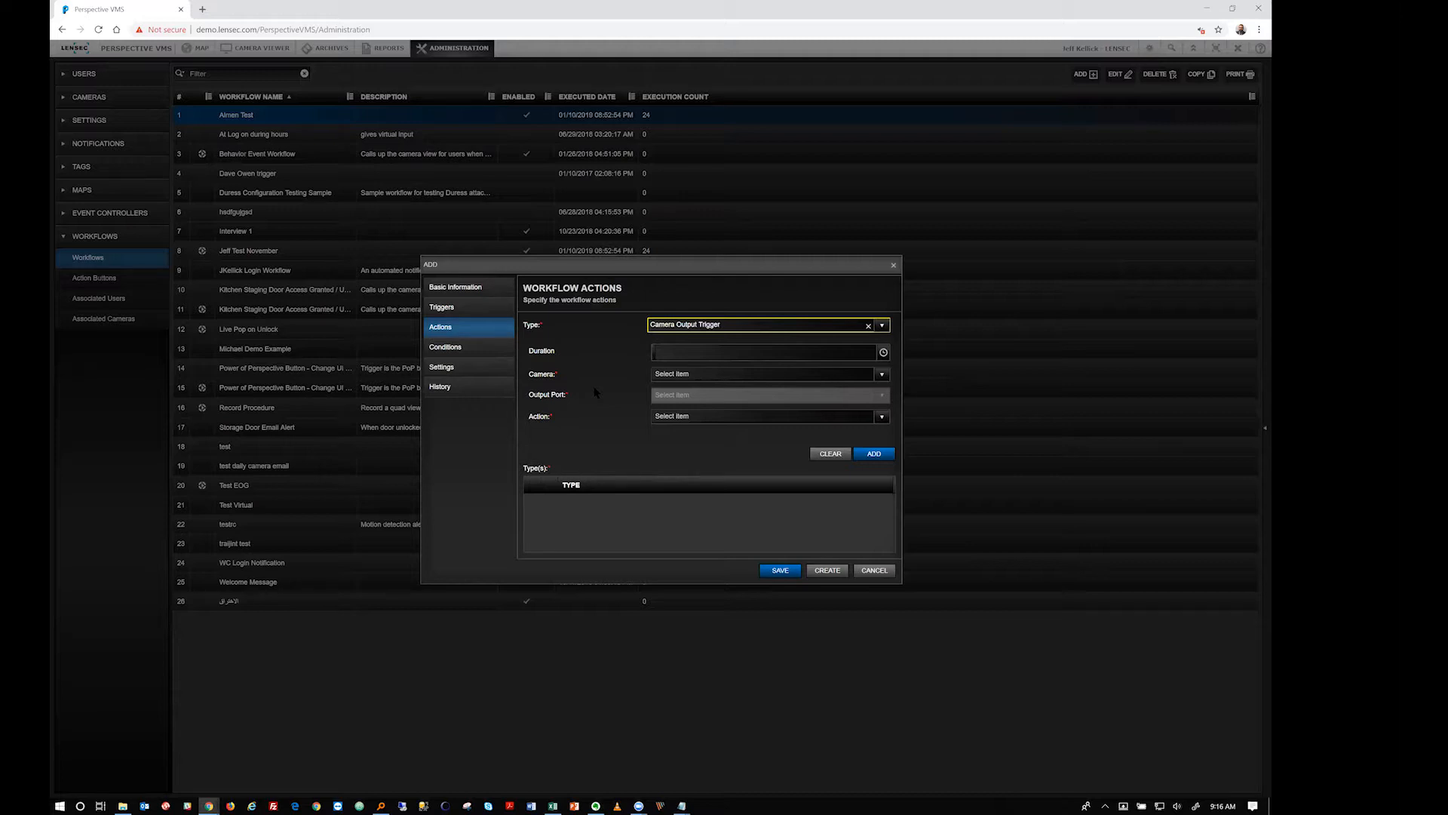
left_click(882, 325)
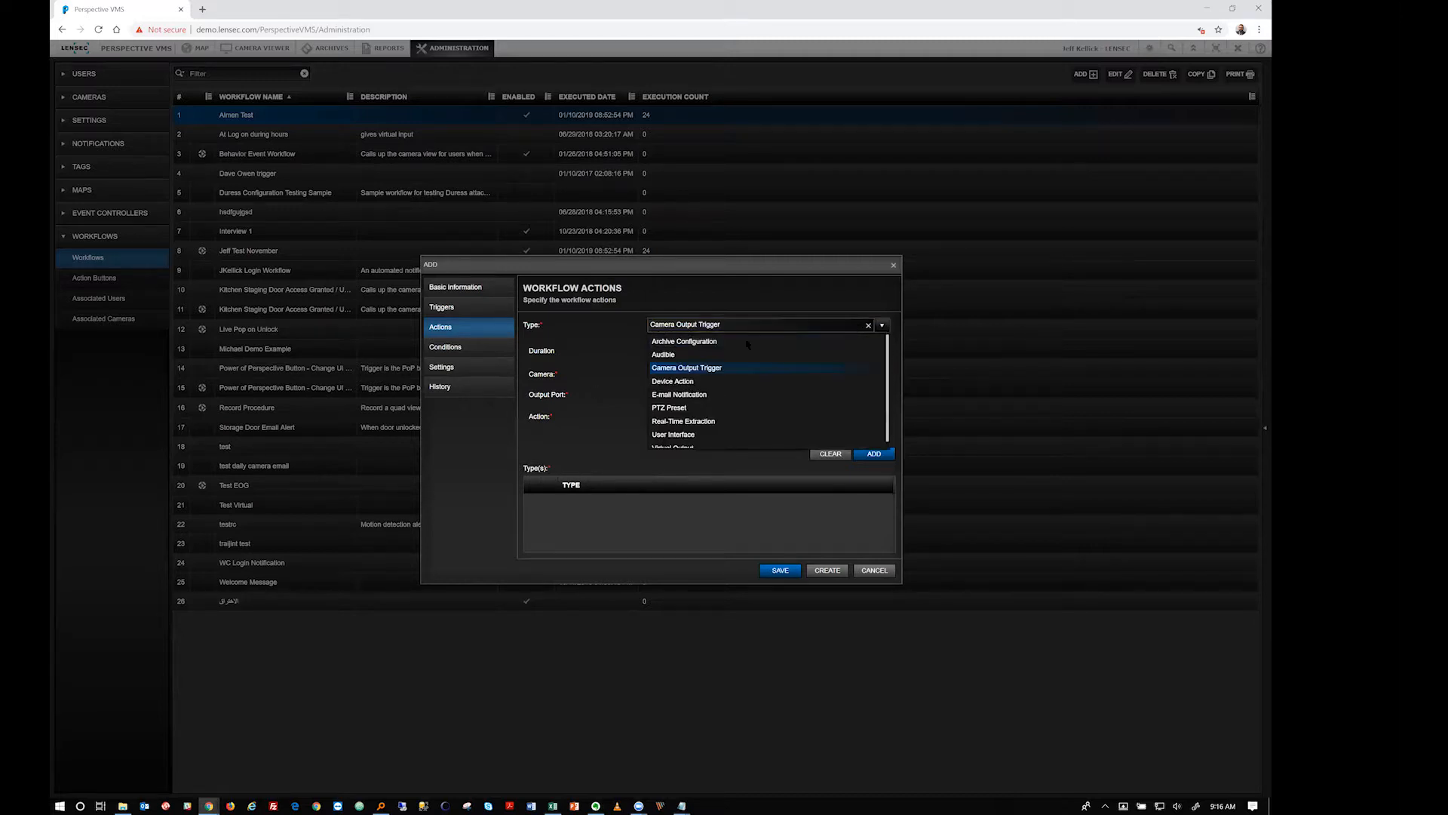
left_click(672, 381)
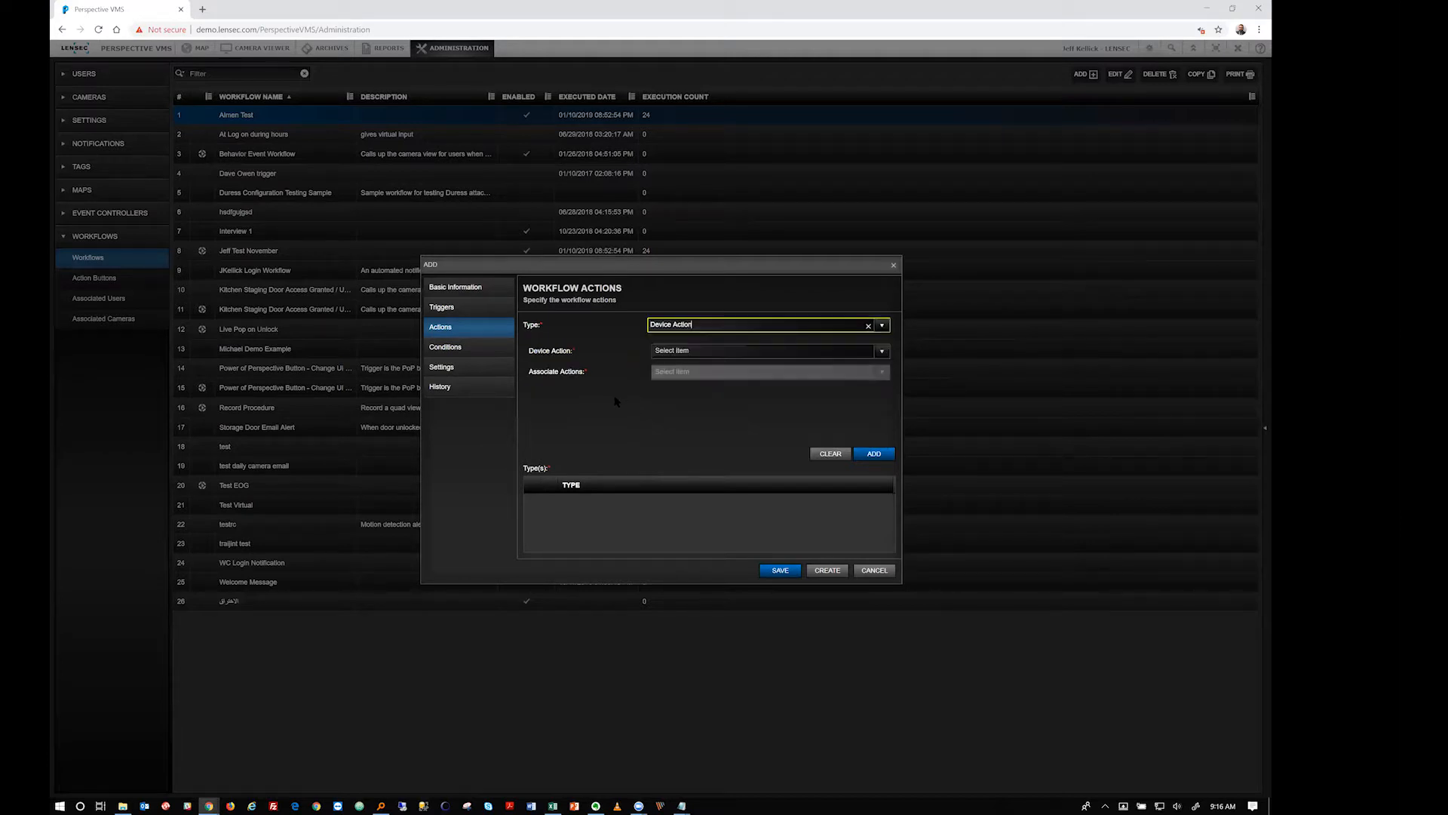
Choose Main Entrance as the device and view its Unlock, Lock and Pulse actions
left_click(761, 351)
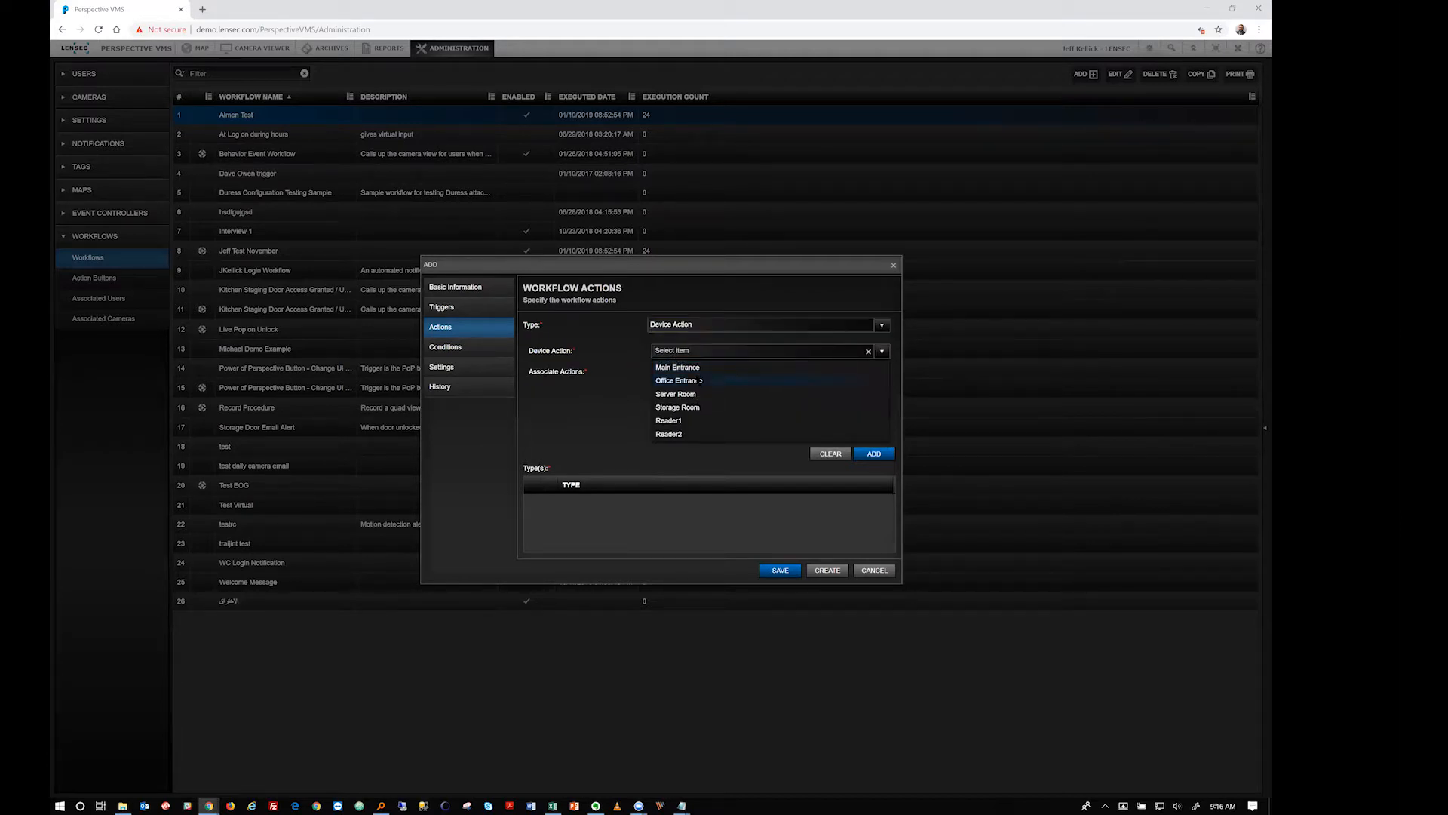
left_click(698, 368)
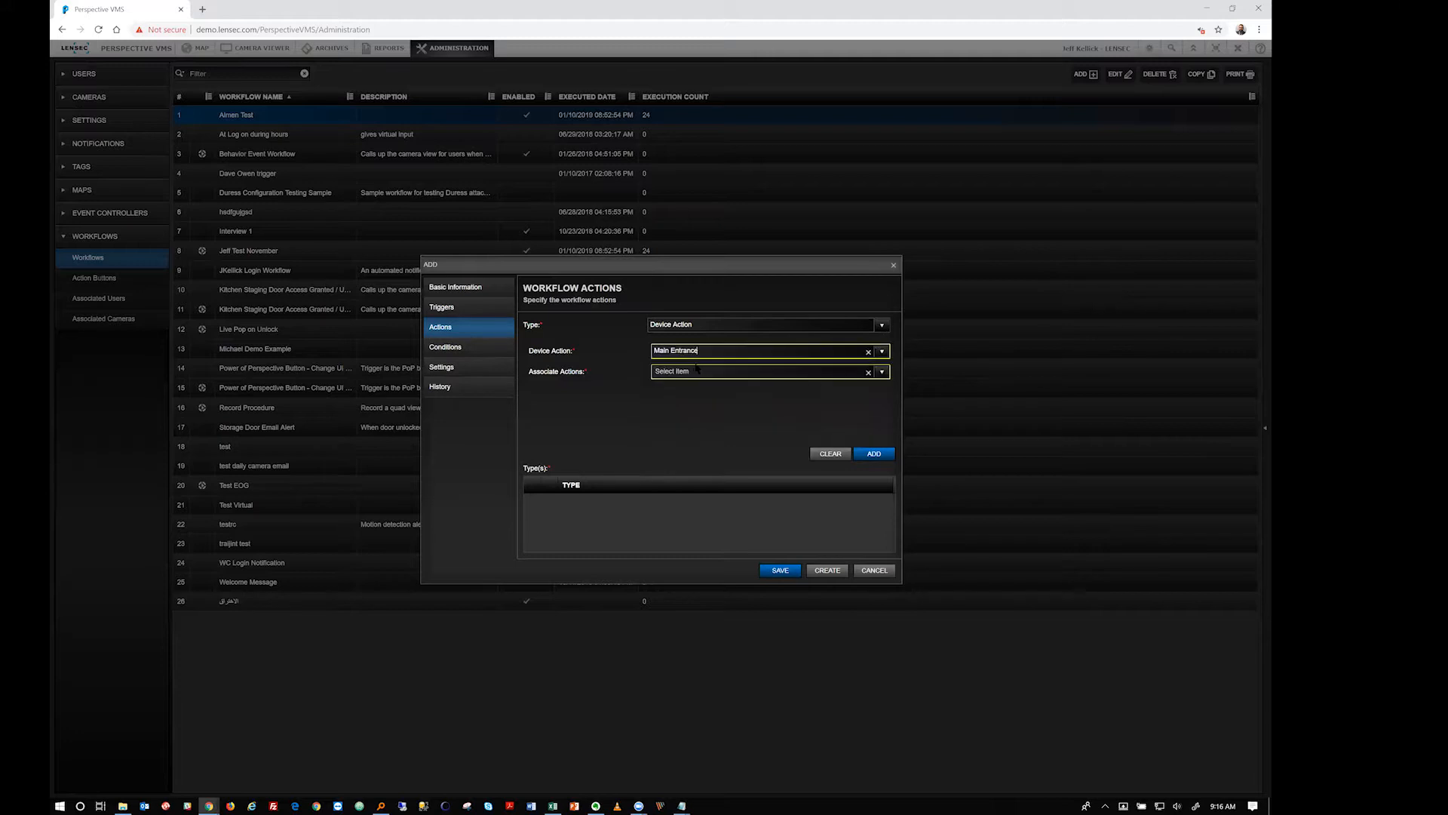
left_click(882, 372)
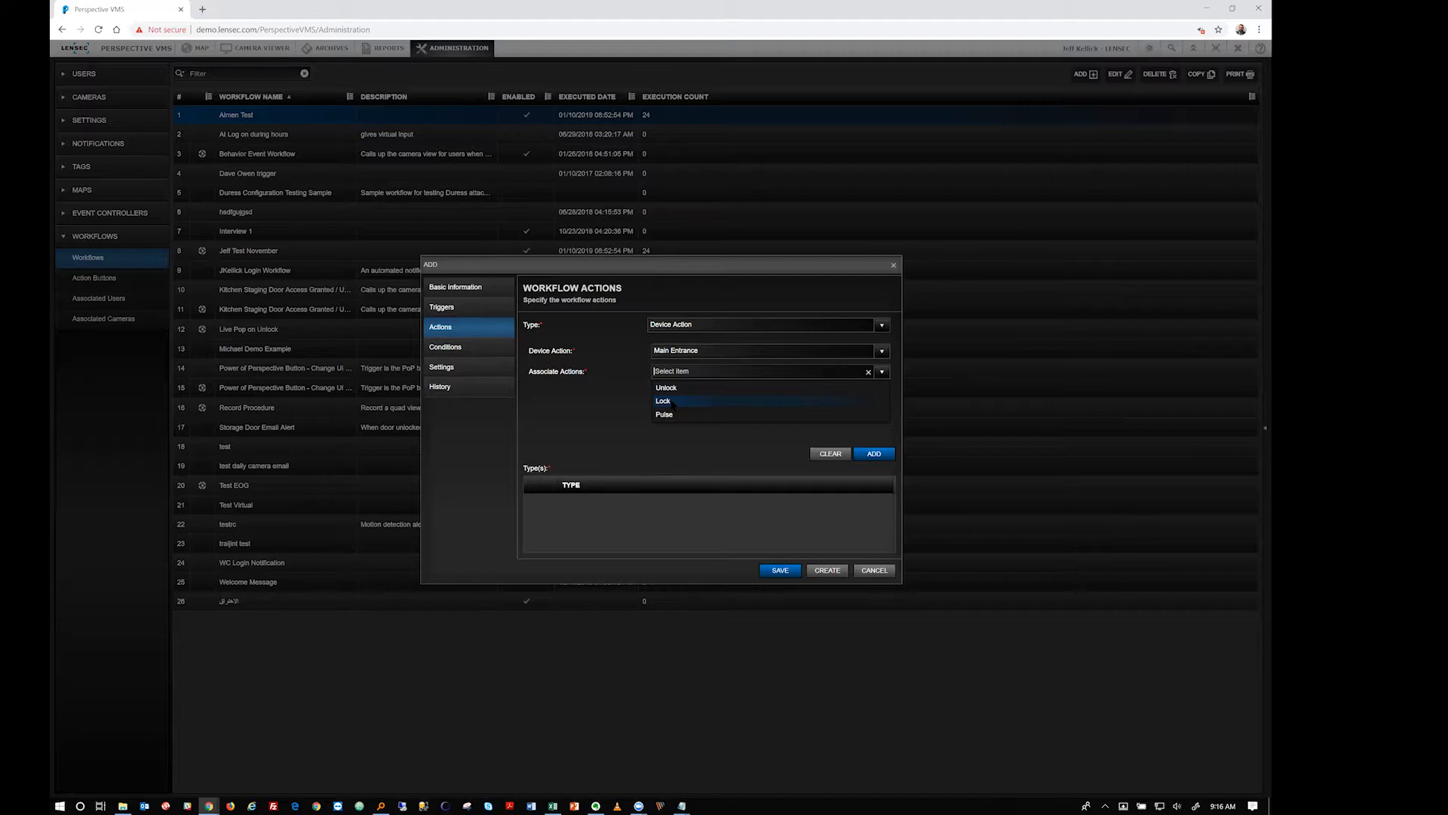
left_click(881, 325)
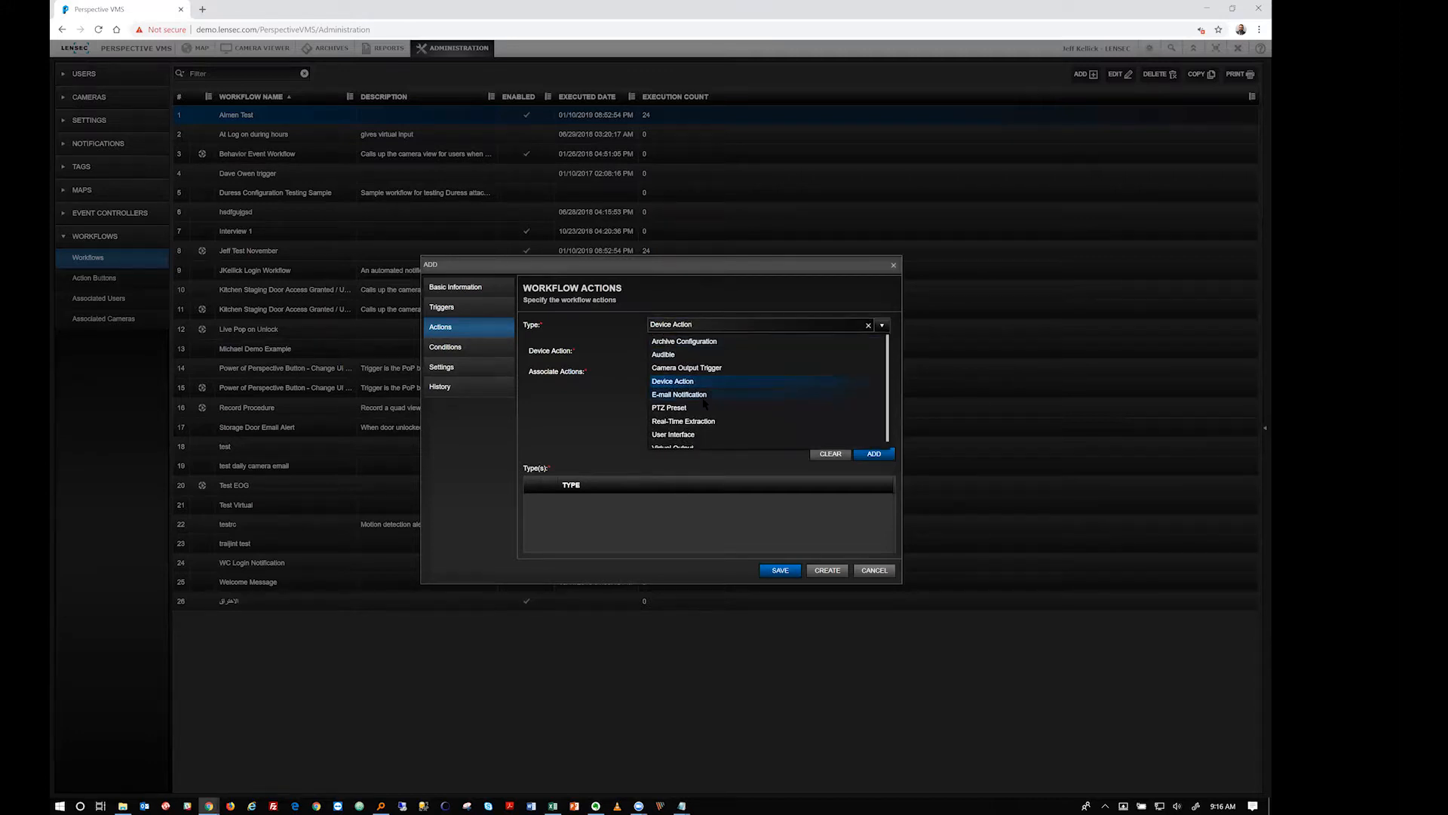
Switch to E-mail Notification and review its users/groups, additional recipient, subject, body and Reports Type fields
left_click(700, 395)
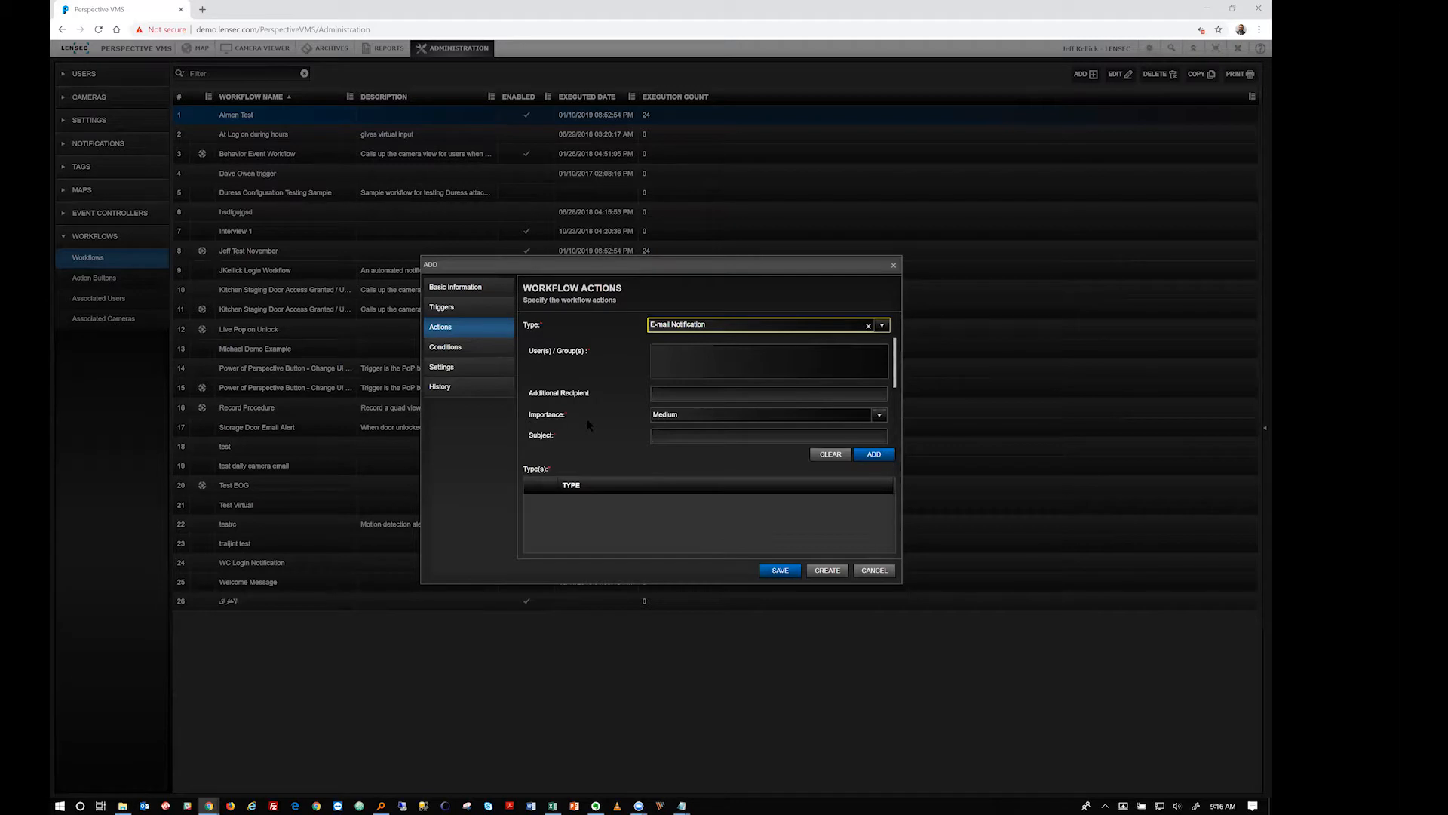
left_click(739, 366)
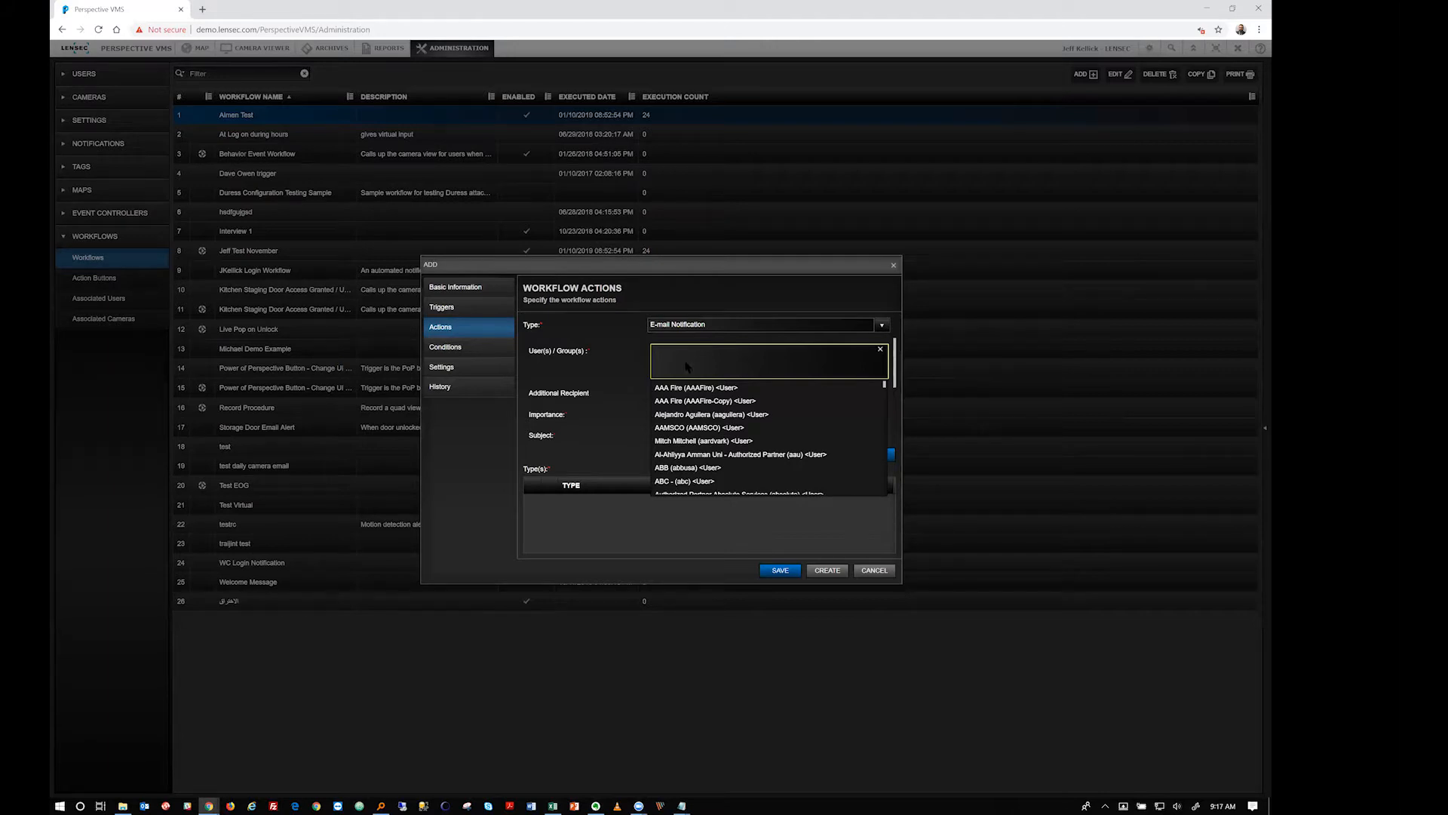
left_click(714, 393)
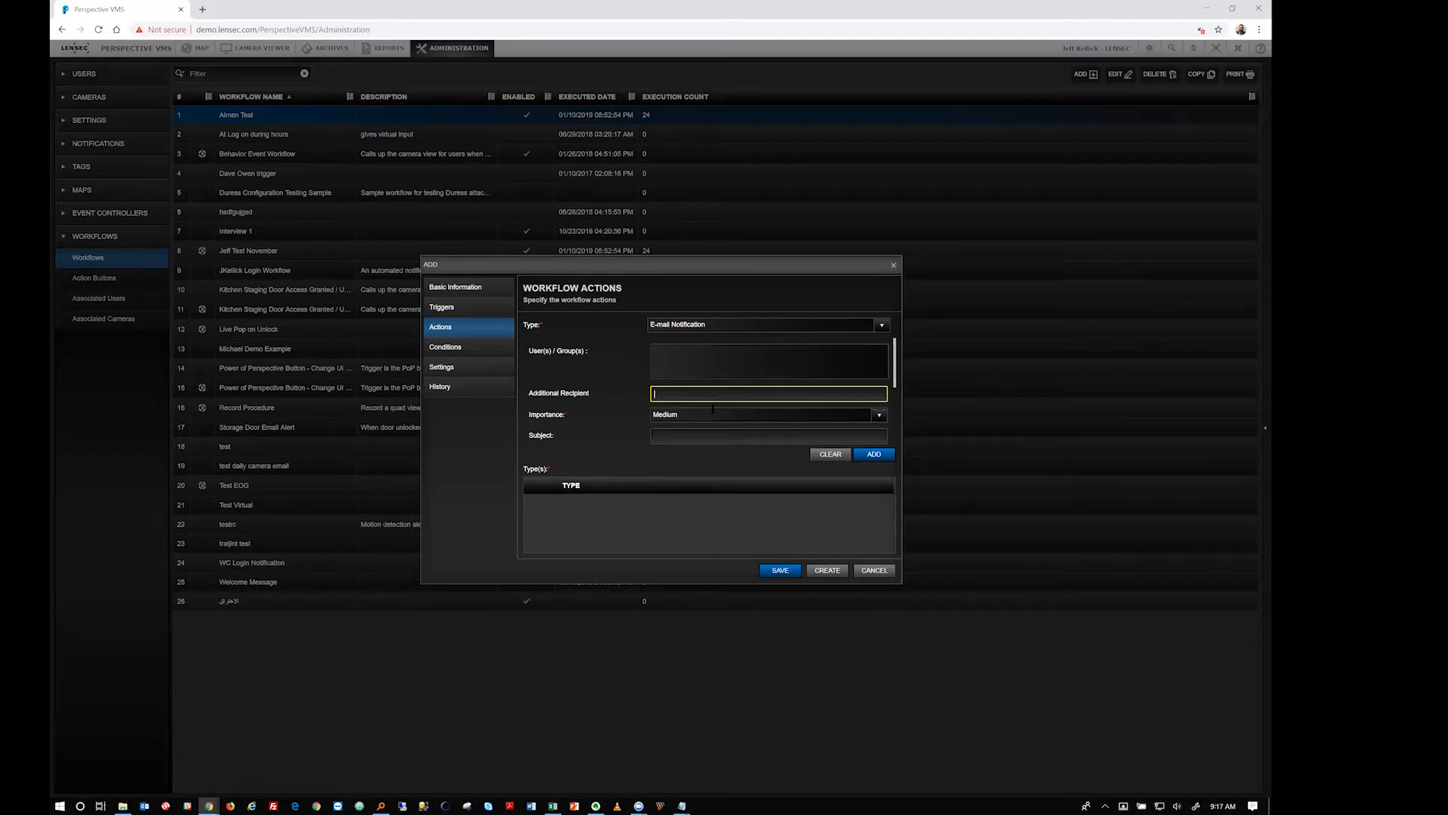
left_click(897, 370)
scroll(807, 390, "down", 3)
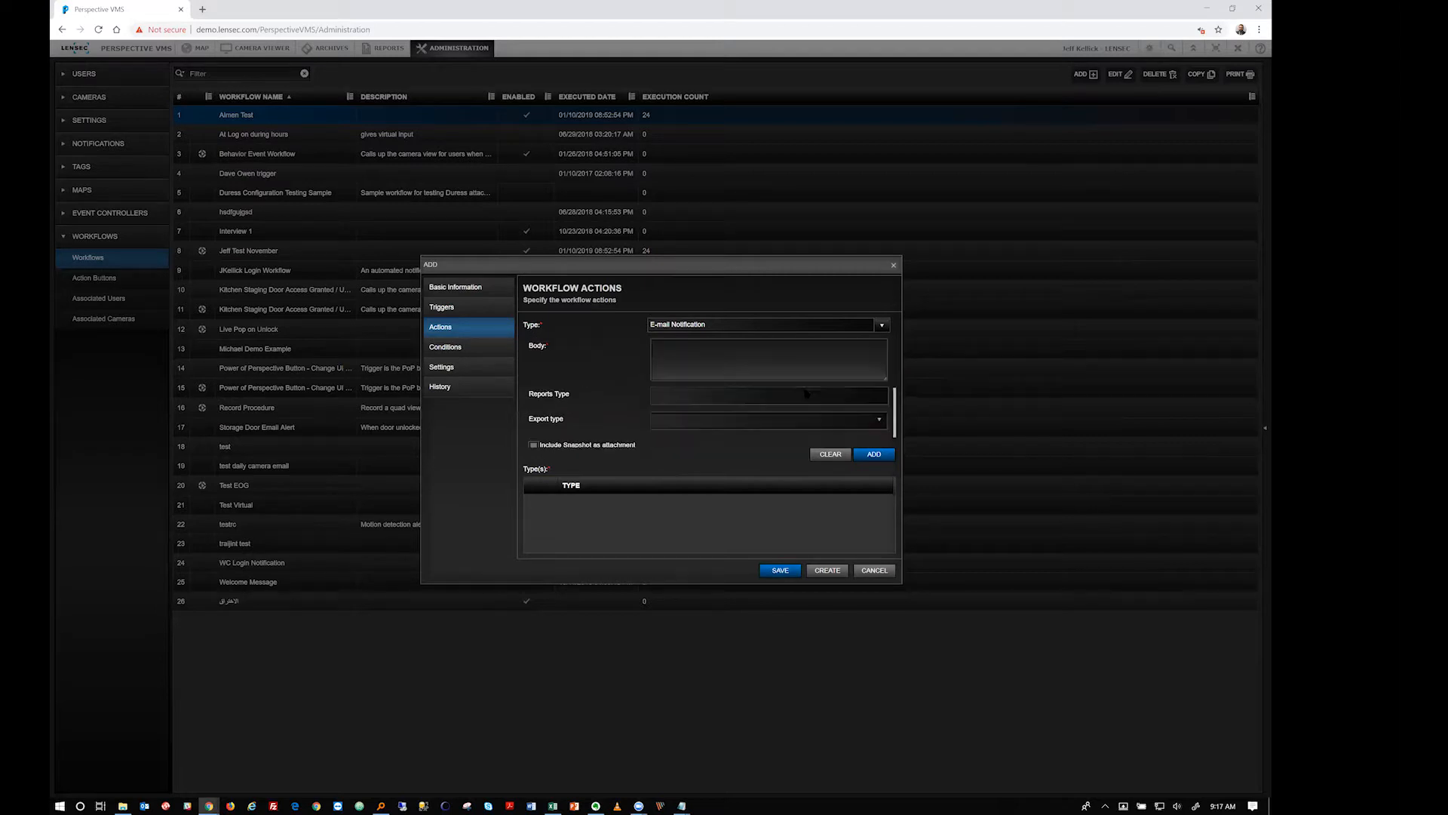
left_click(713, 382)
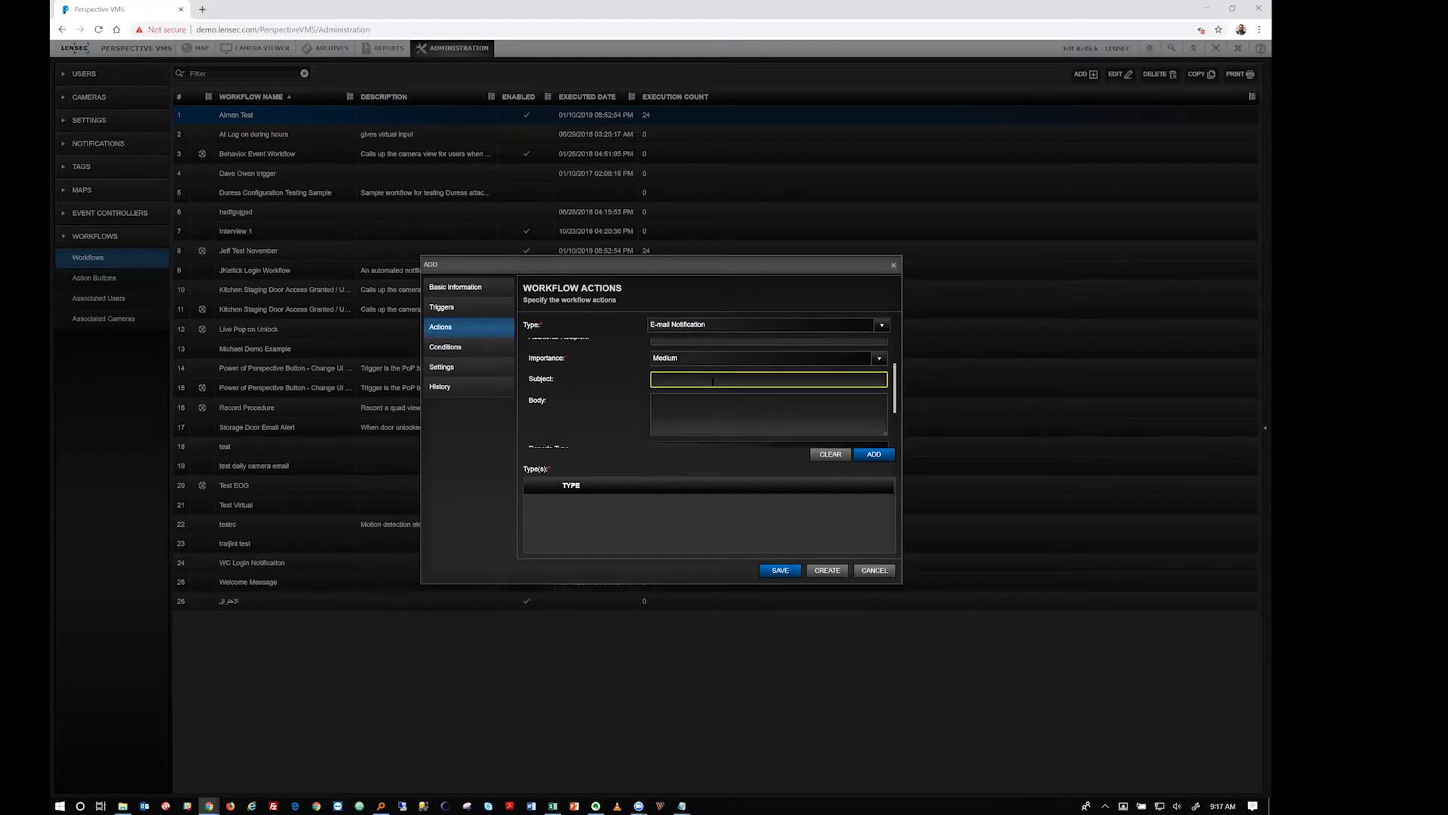
left_click(707, 416)
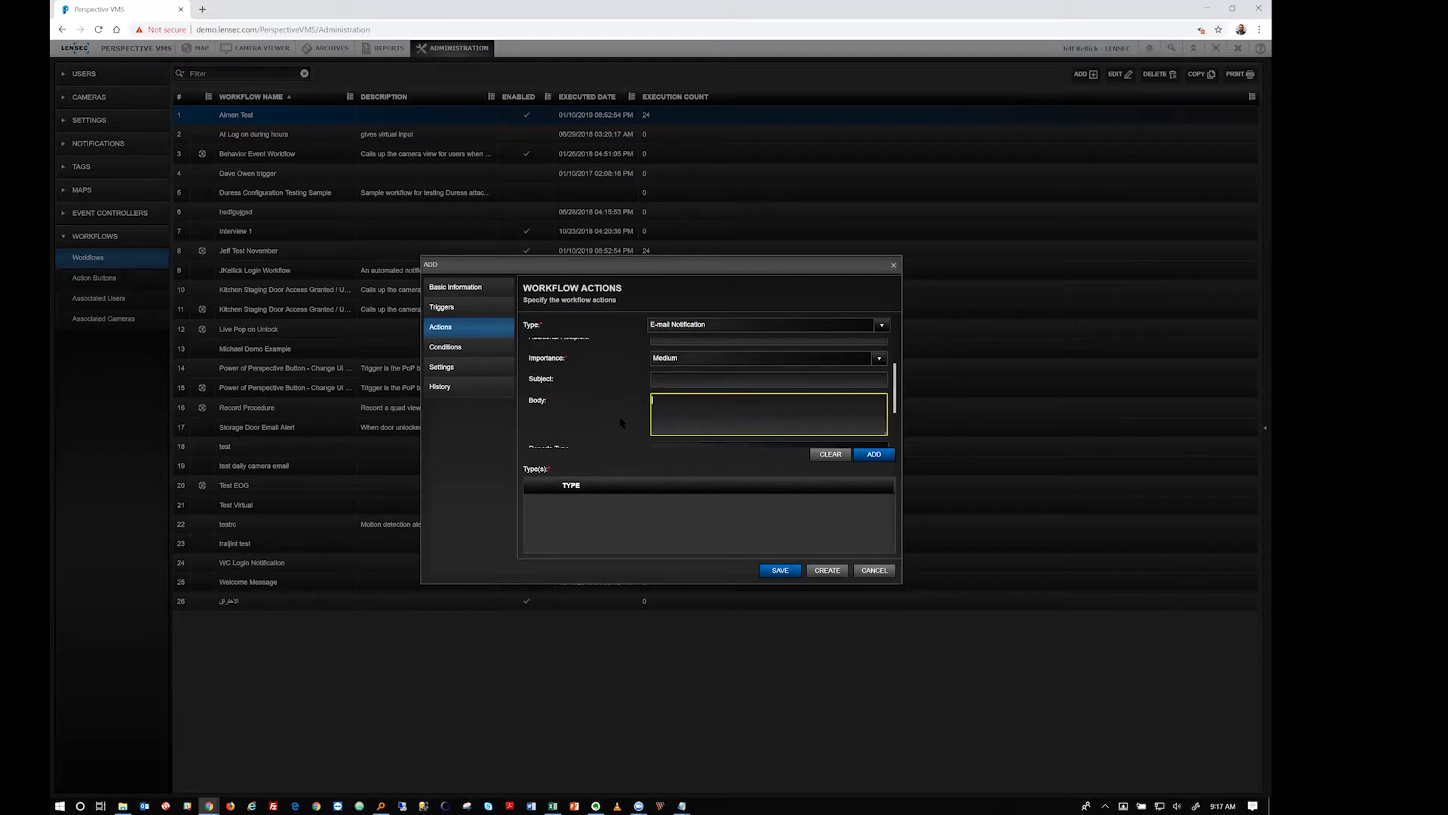
scroll(618, 417, "down", 3)
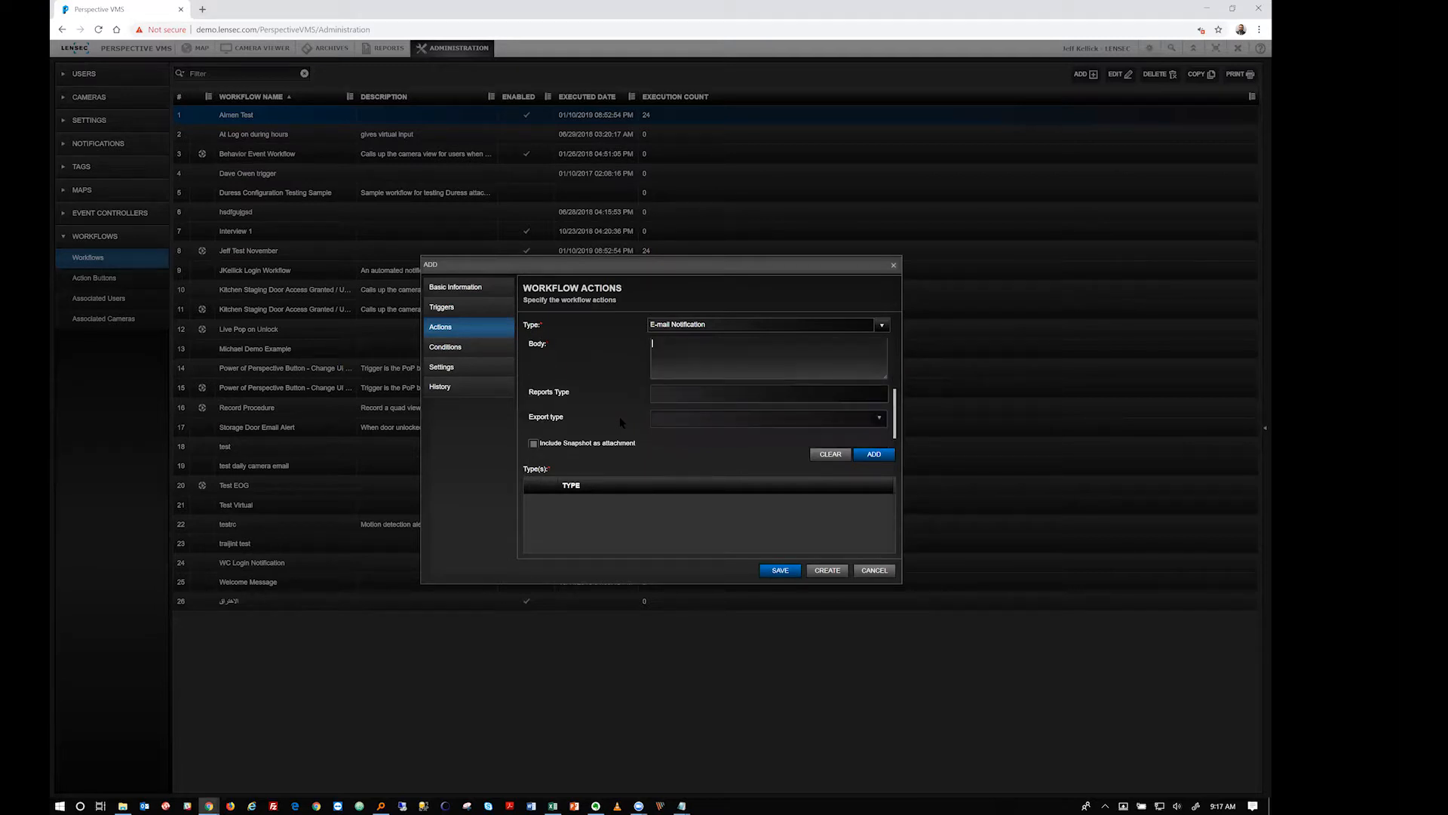
left_click(677, 395)
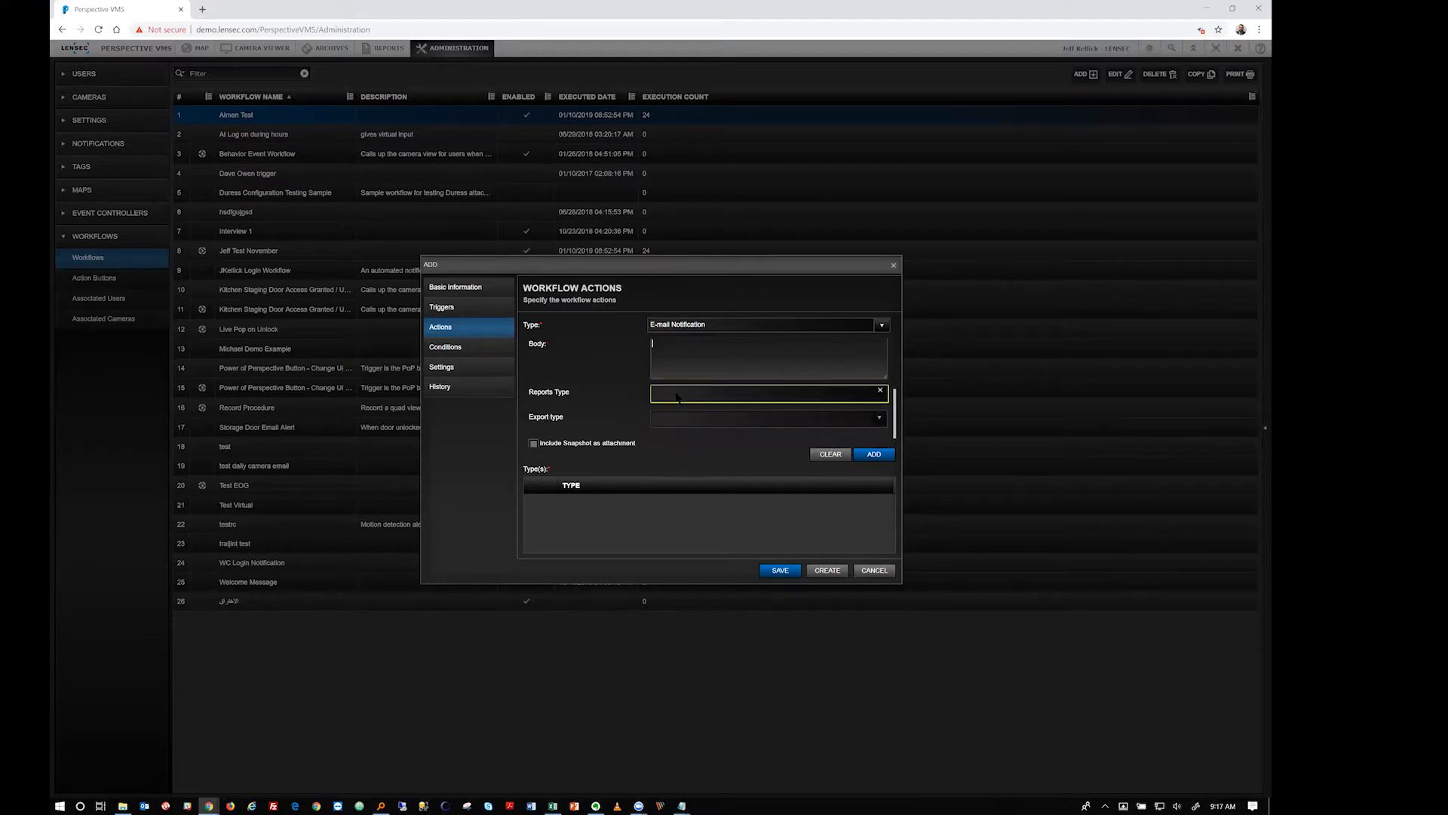
Check the Cameras Service report and set its export type to Acrobat (PDF) file
left_click(676, 395)
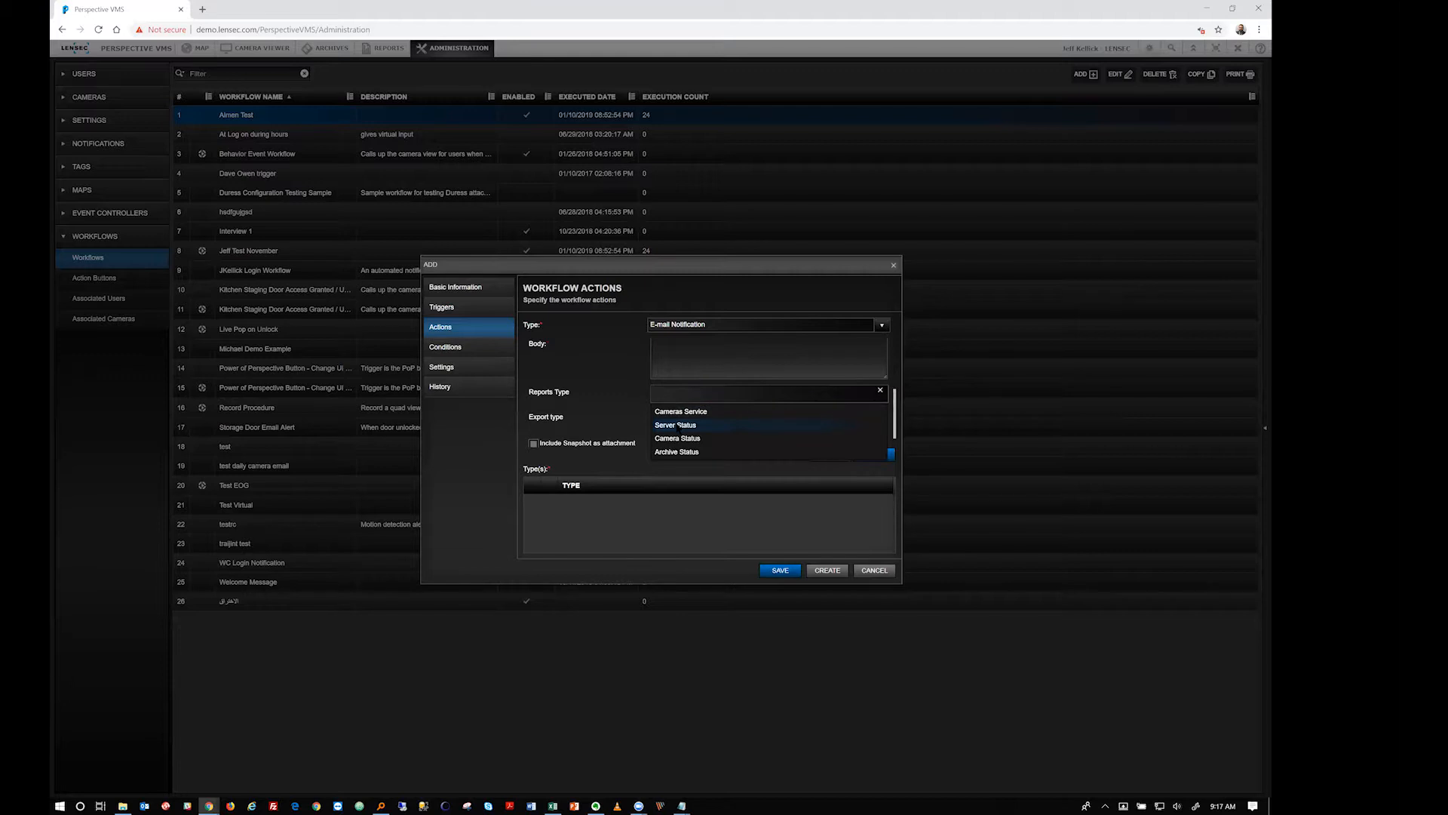
left_click(621, 401)
left_click(665, 395)
left_click(666, 415)
left_click(614, 422)
left_click(685, 419)
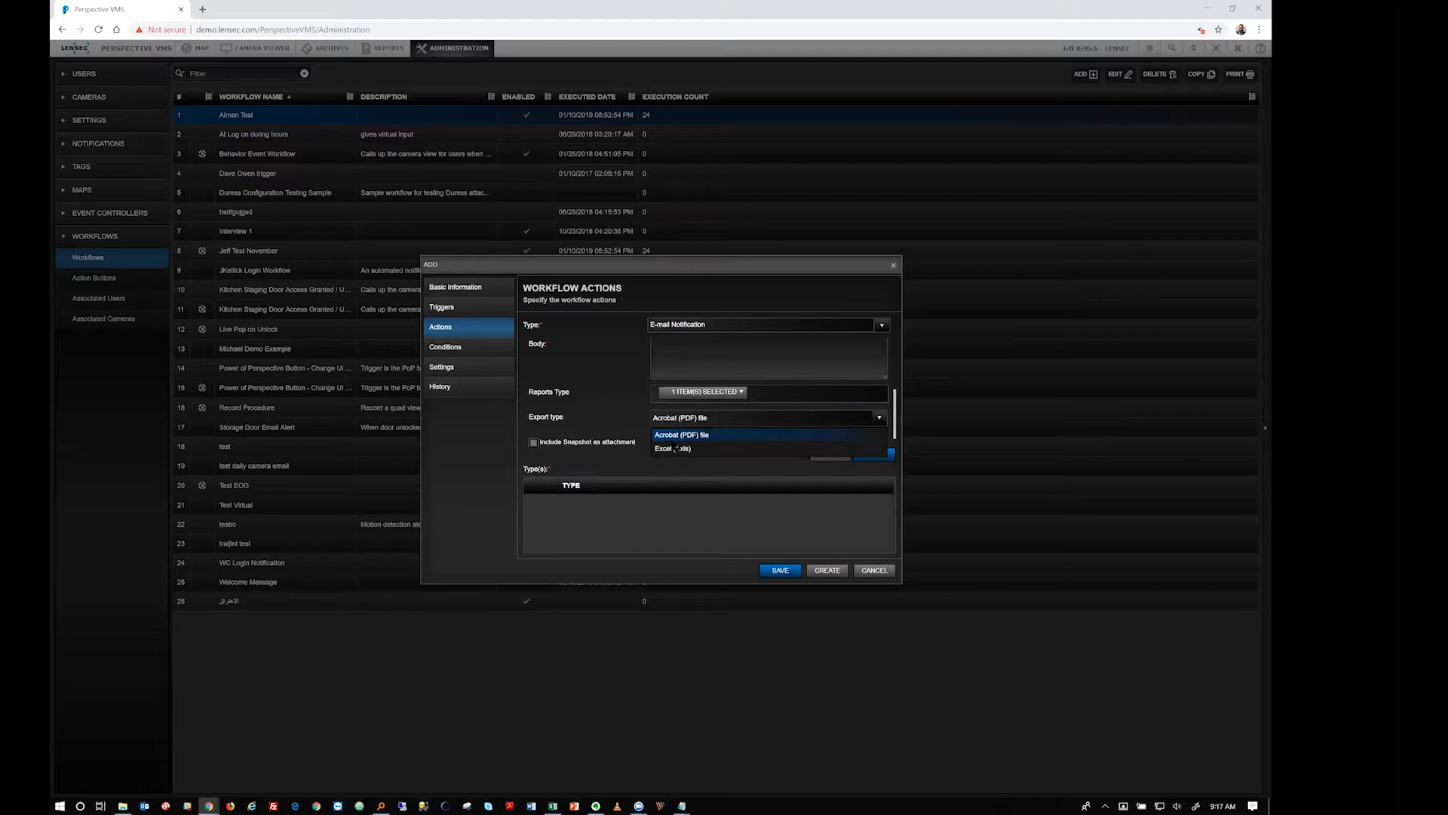
left_click(621, 427)
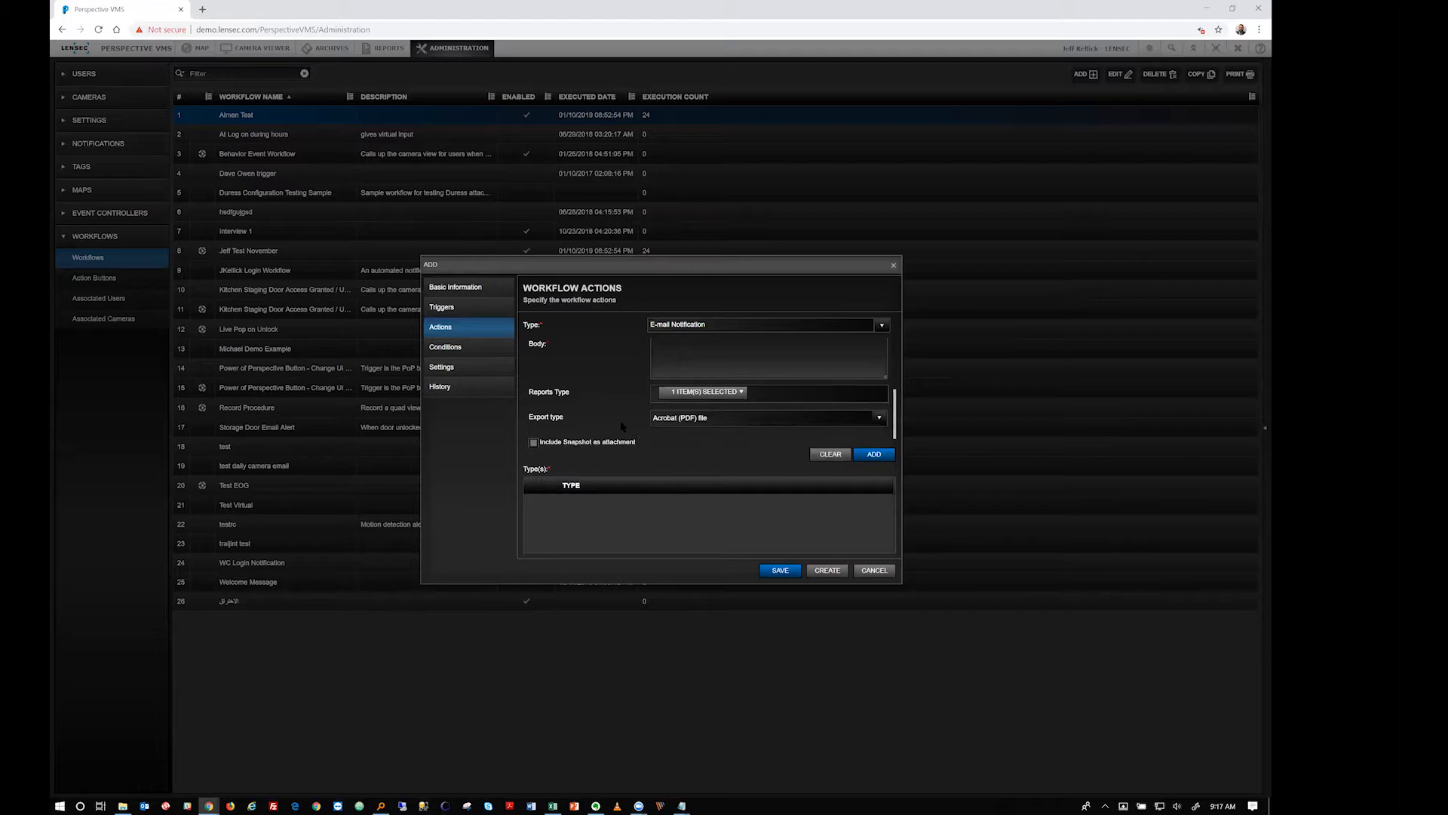
scroll(621, 428, "down", 1)
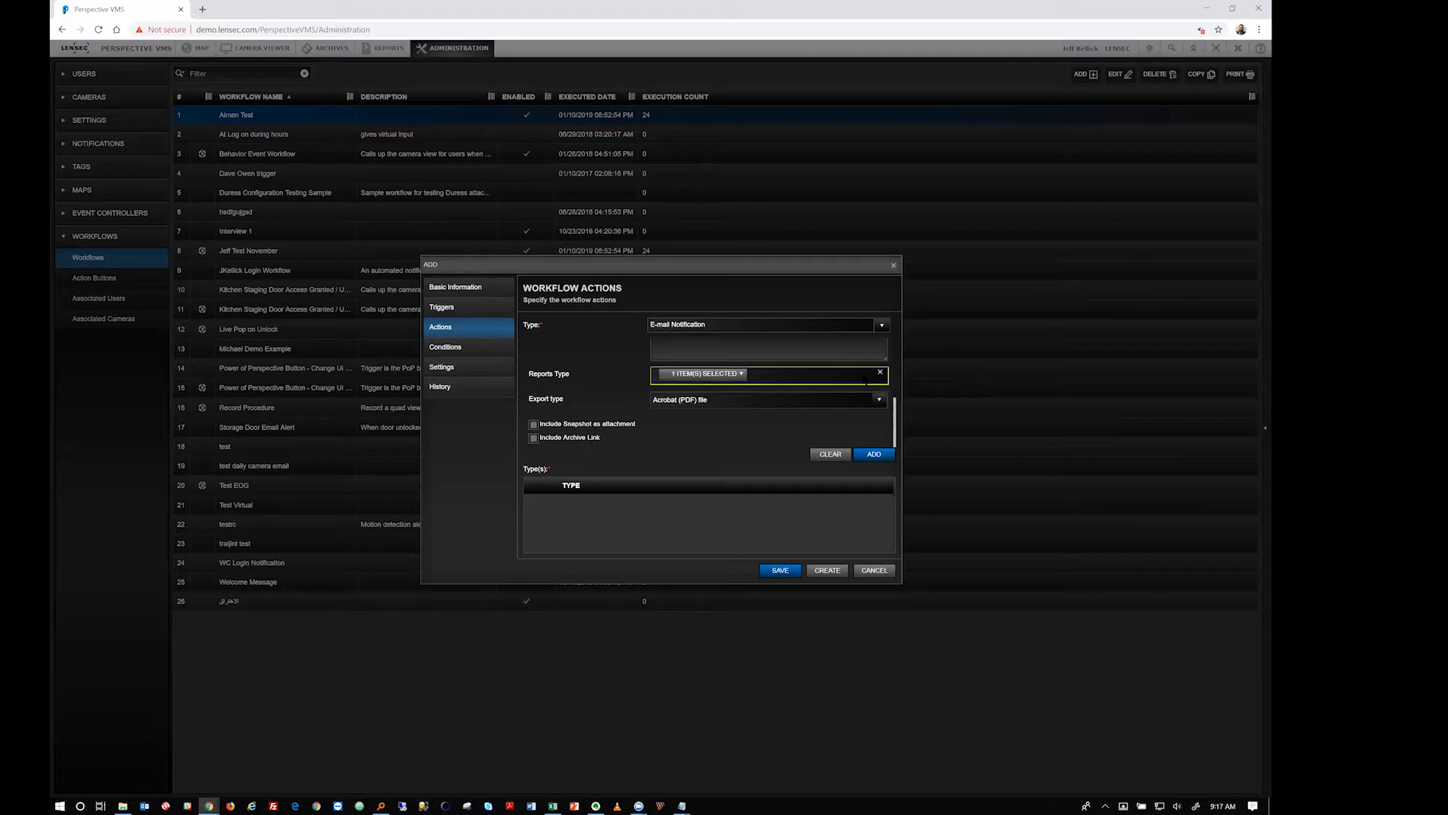
left_click(879, 325)
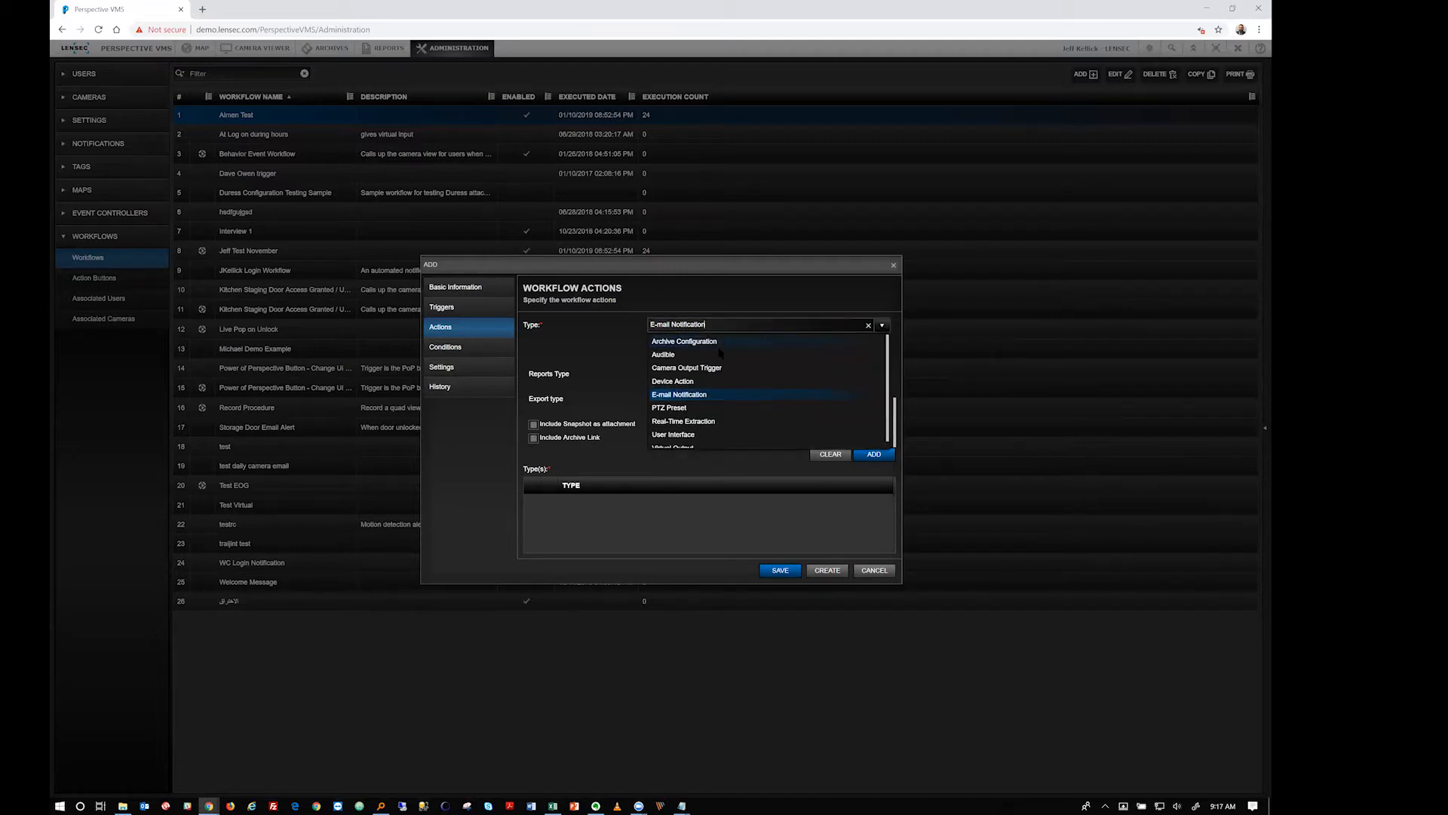
Add a PTZ Preset action for camera BP.1F.26 - Back Office PTZ using the Award Shelf preset
left_click(692, 408)
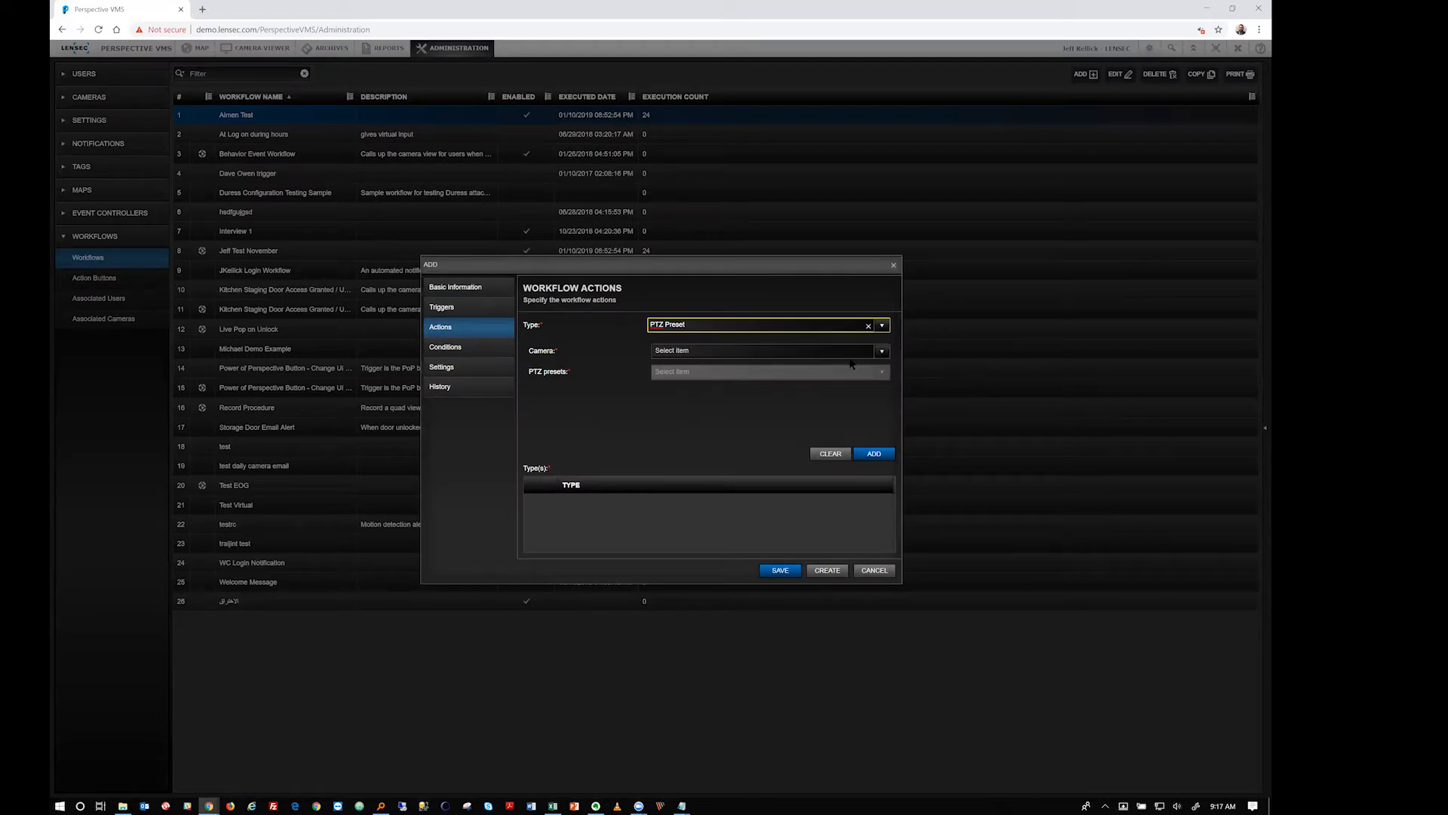
left_click(881, 351)
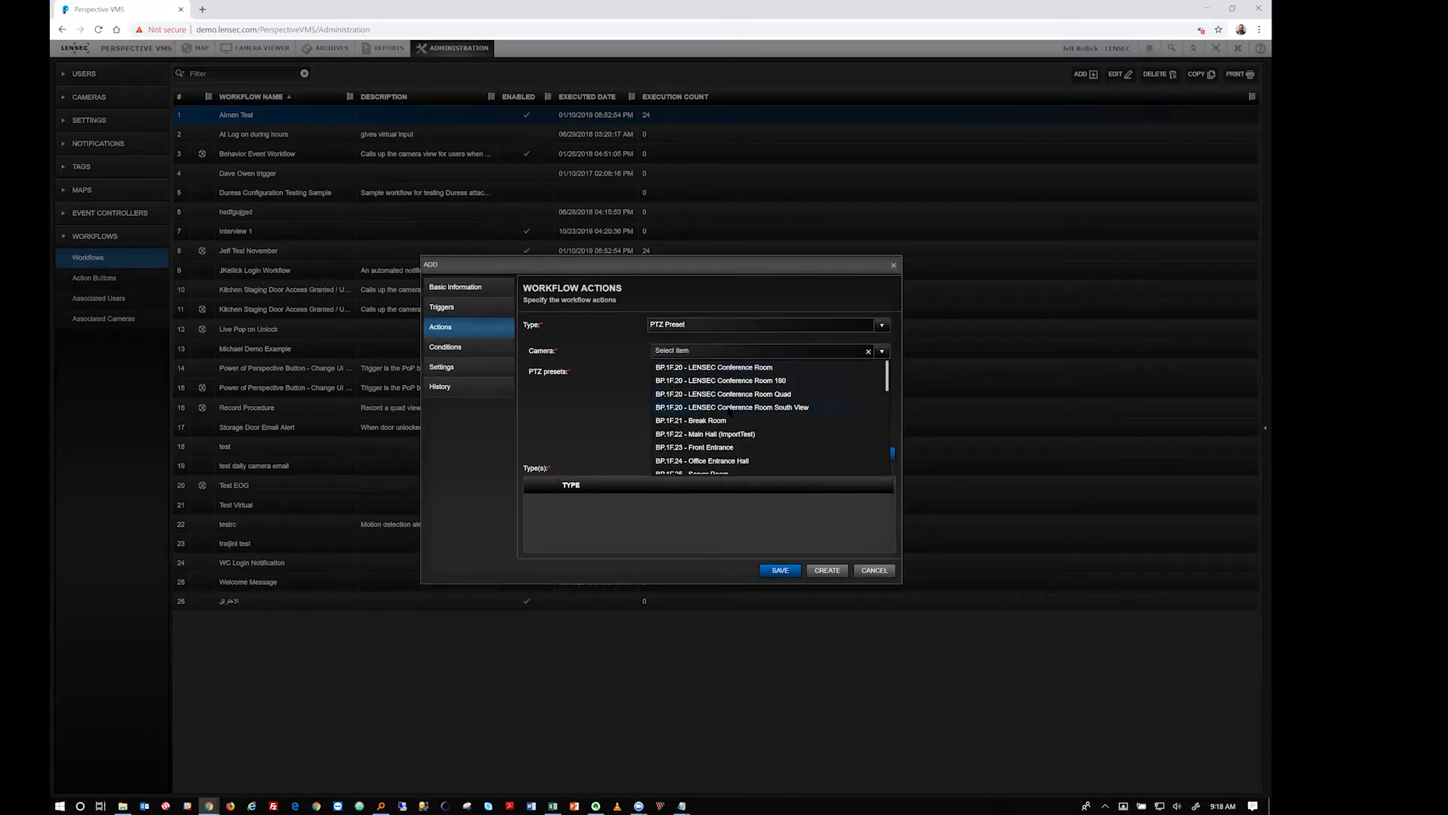
scroll(731, 409, "down", 3)
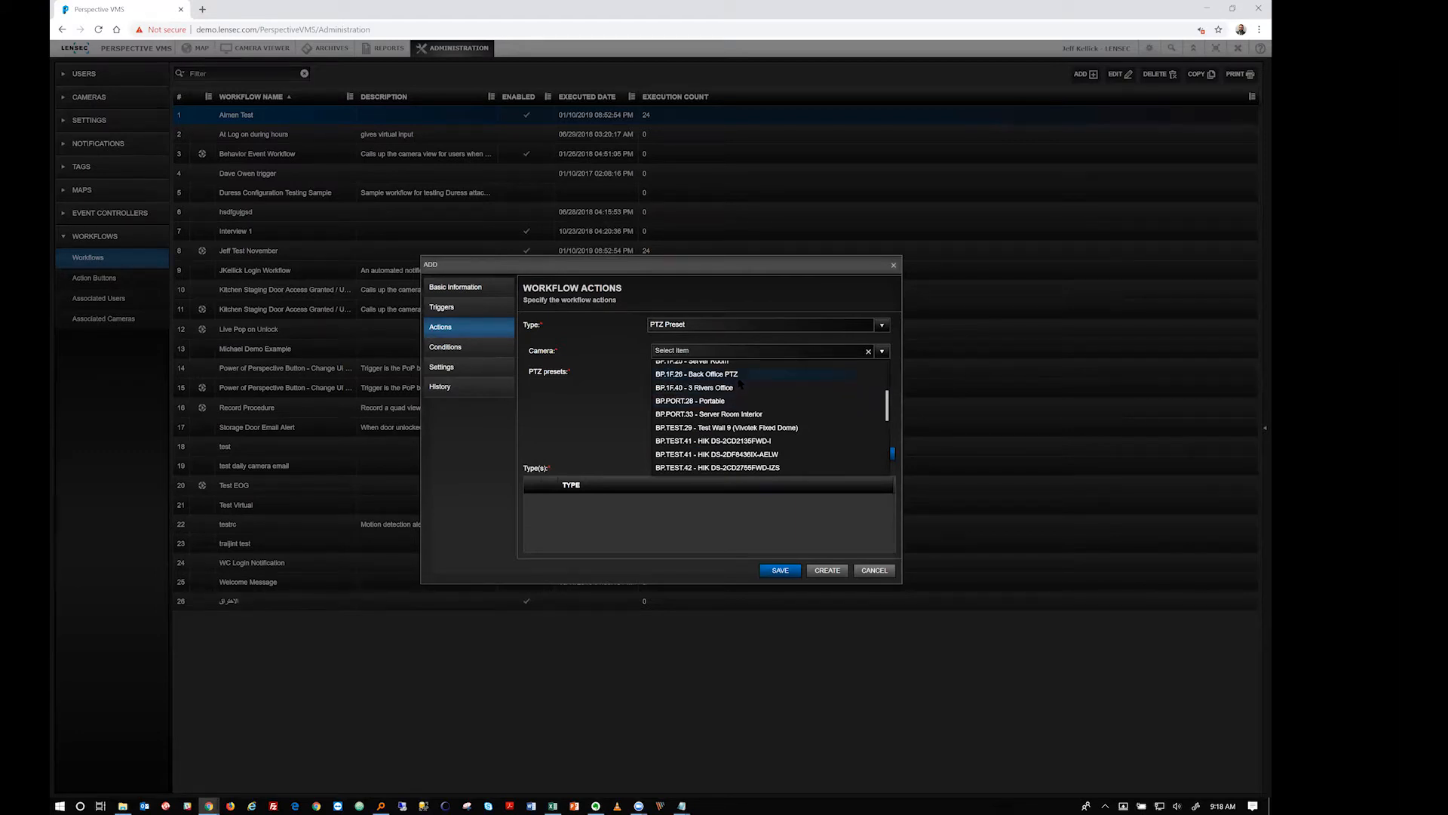
left_click(736, 376)
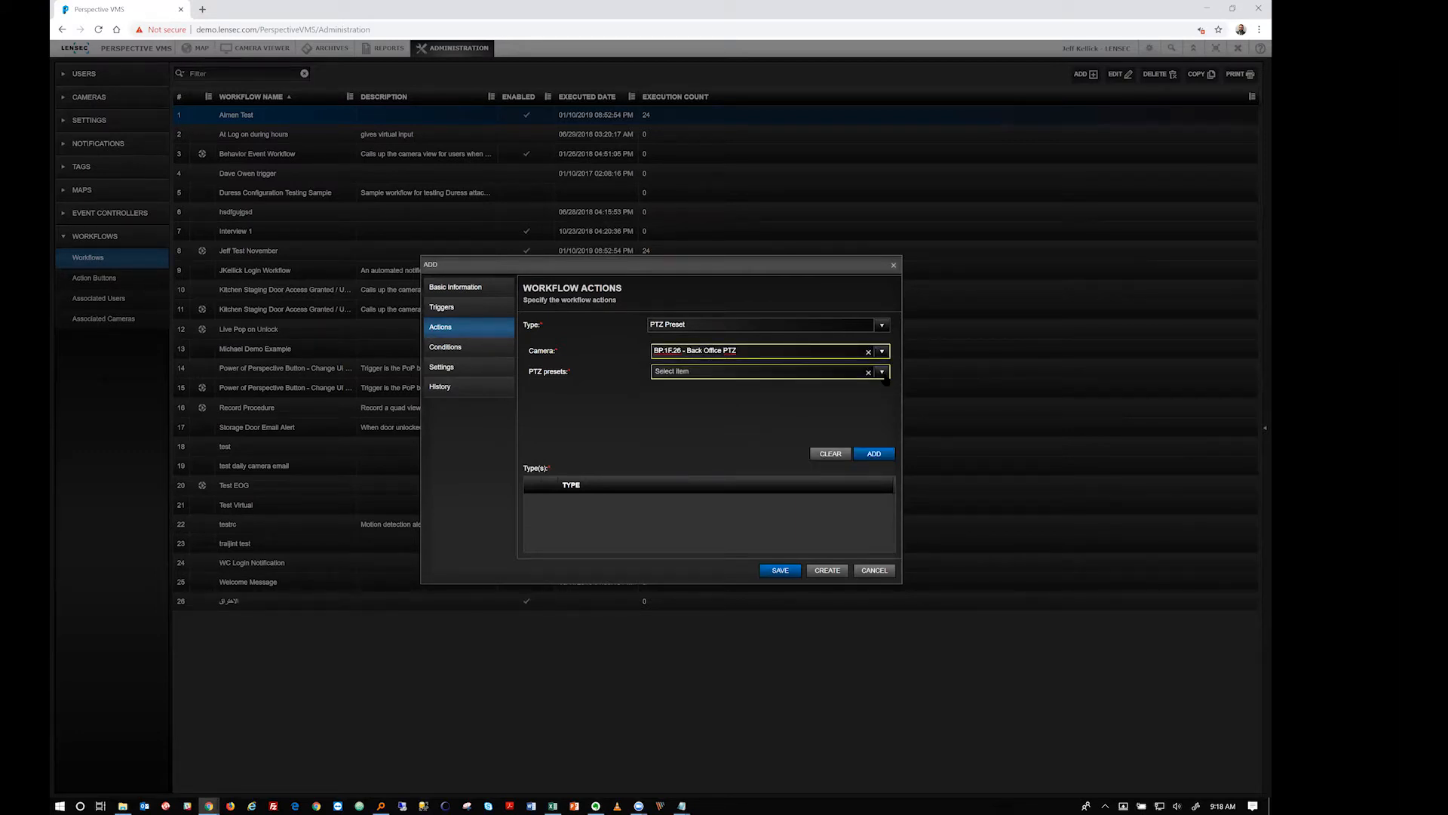
left_click(882, 372)
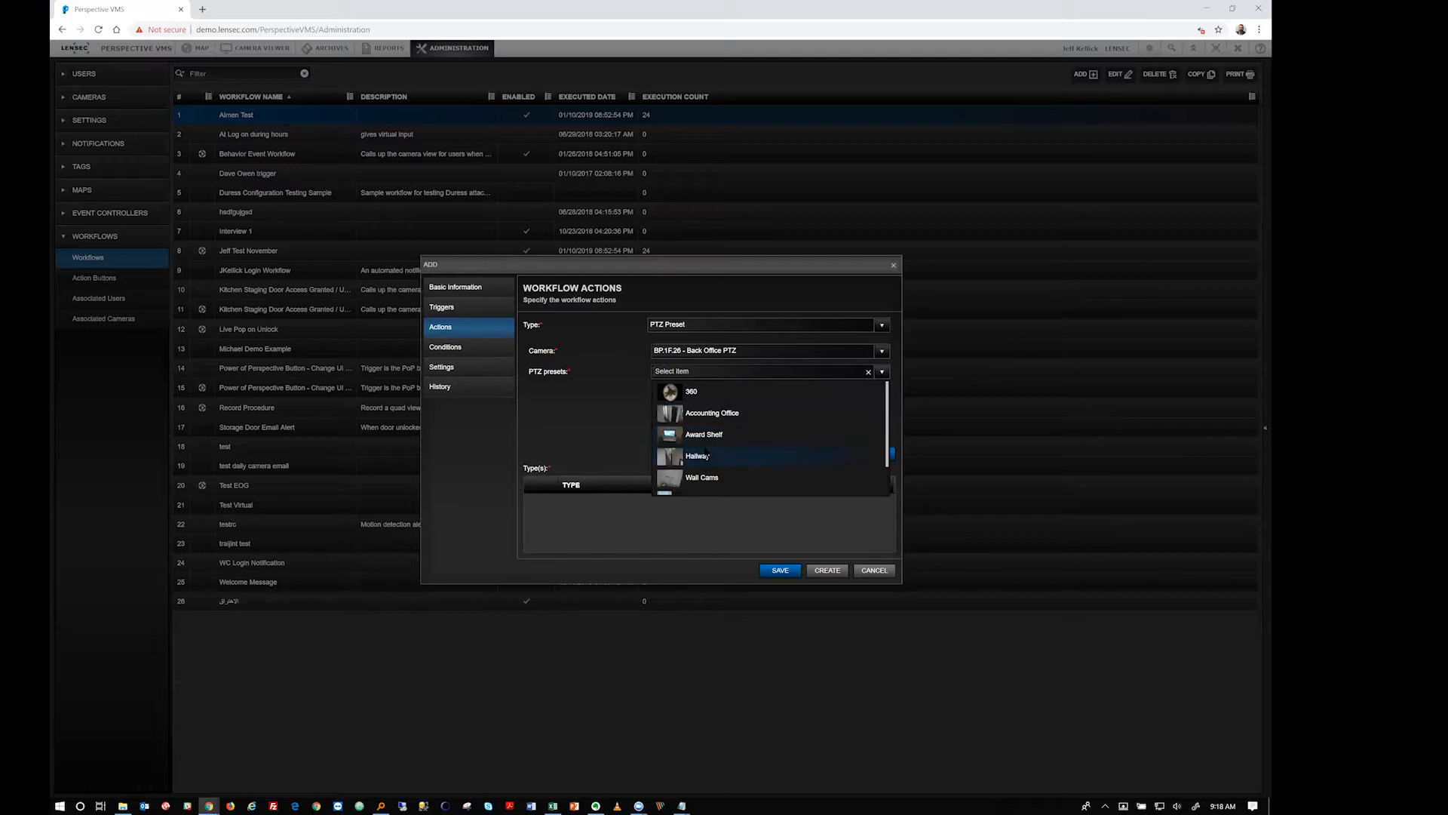
left_click(667, 438)
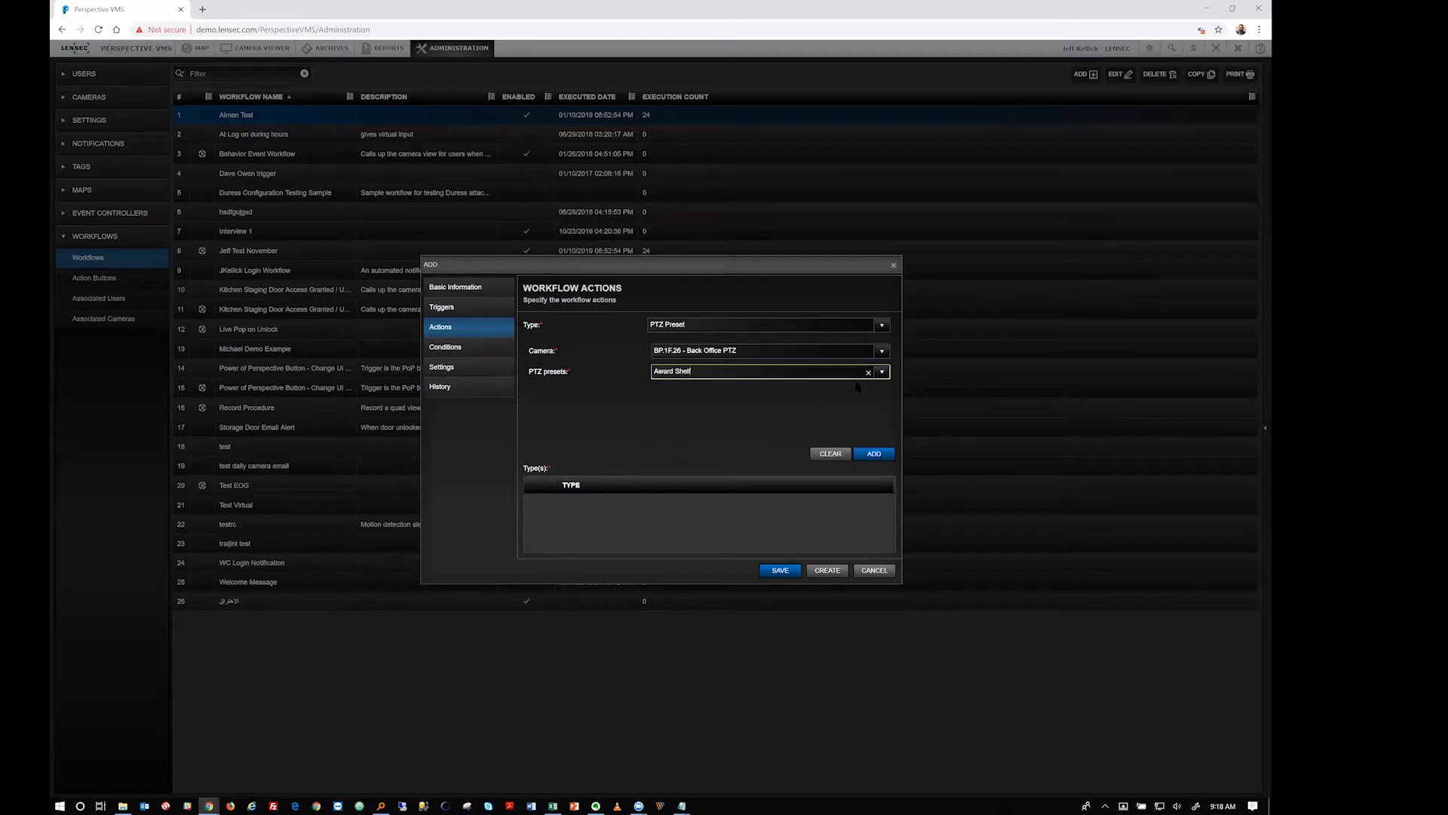
left_click(880, 377)
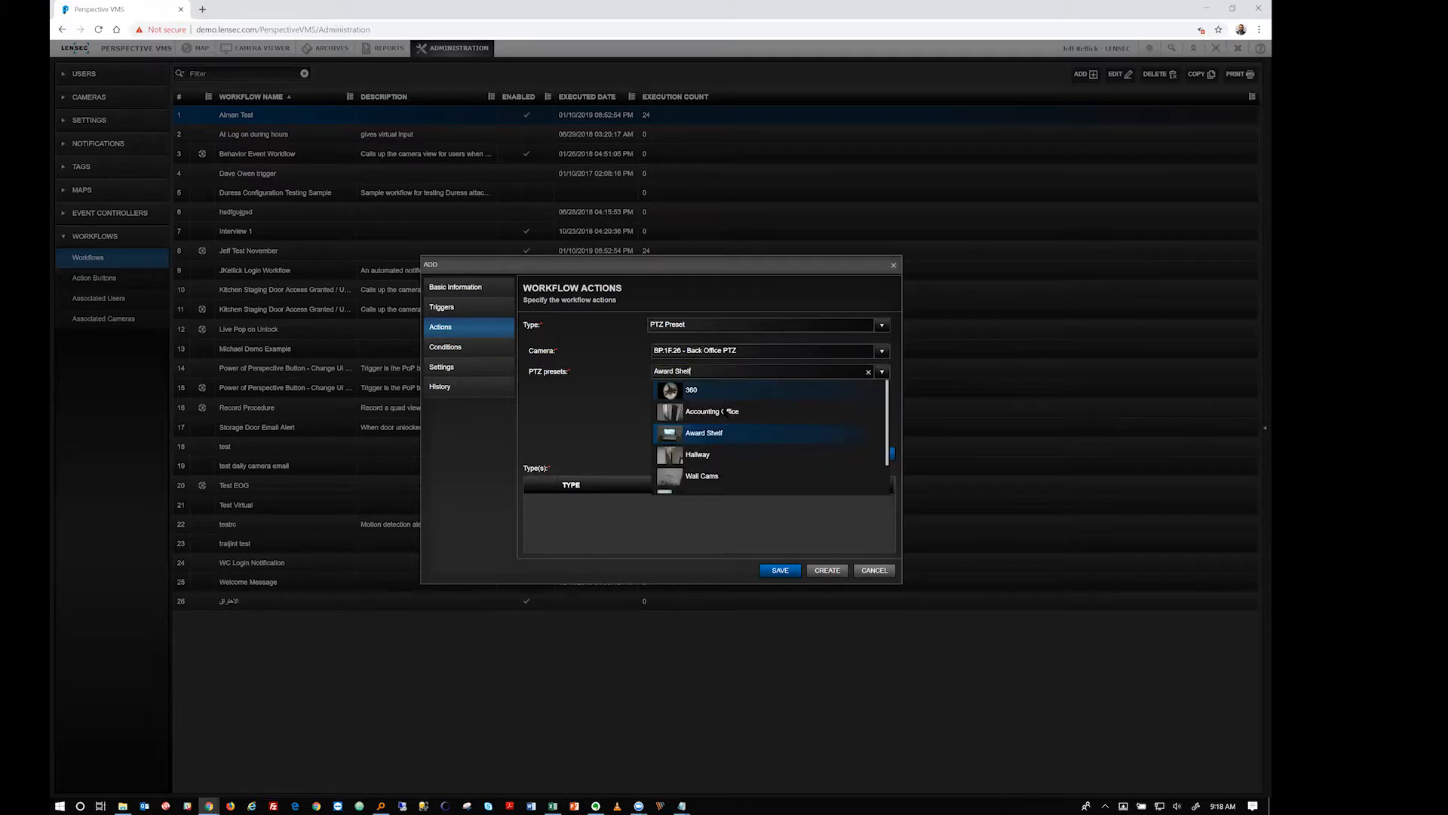
left_click(694, 436)
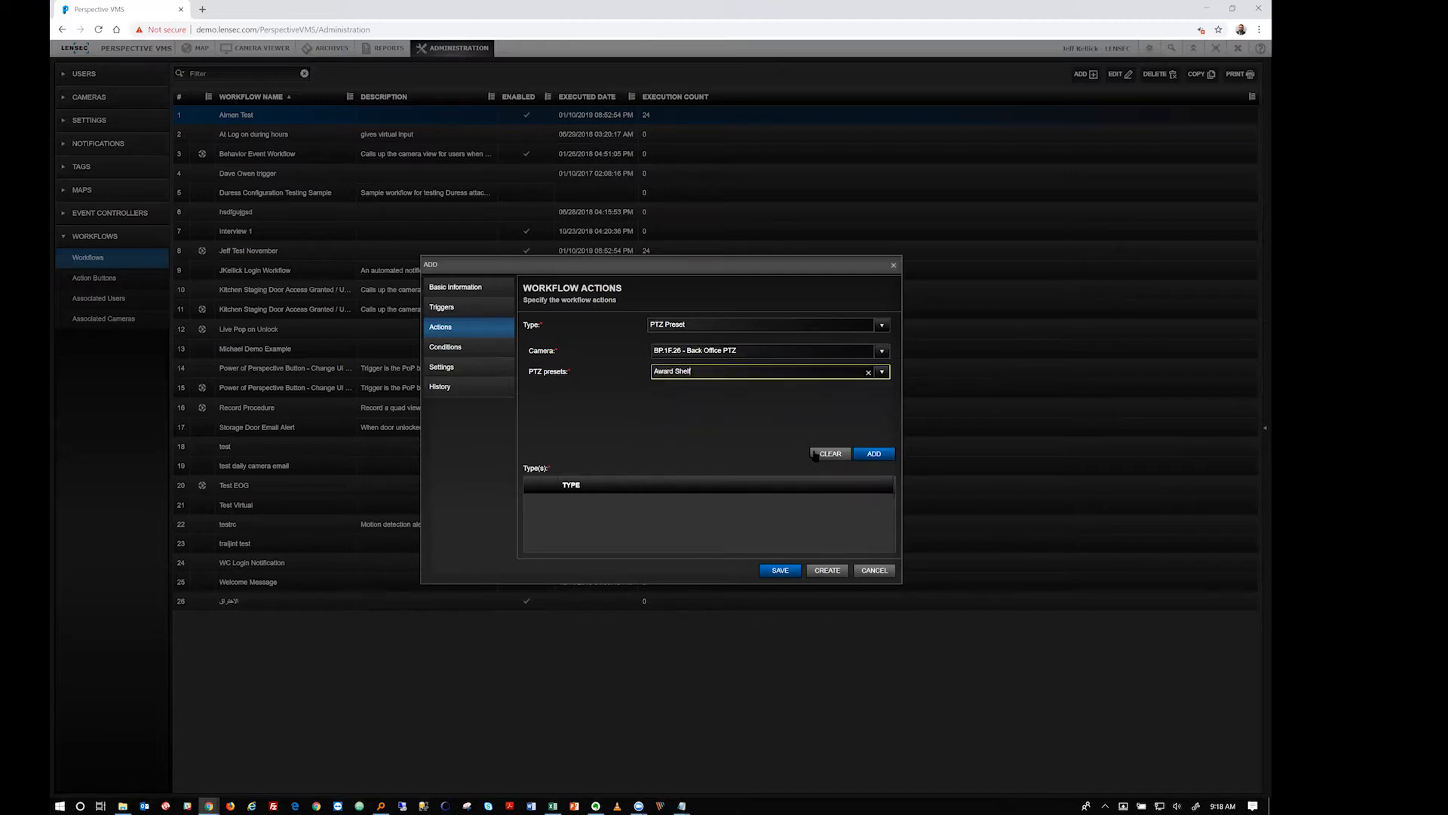
left_click(874, 453)
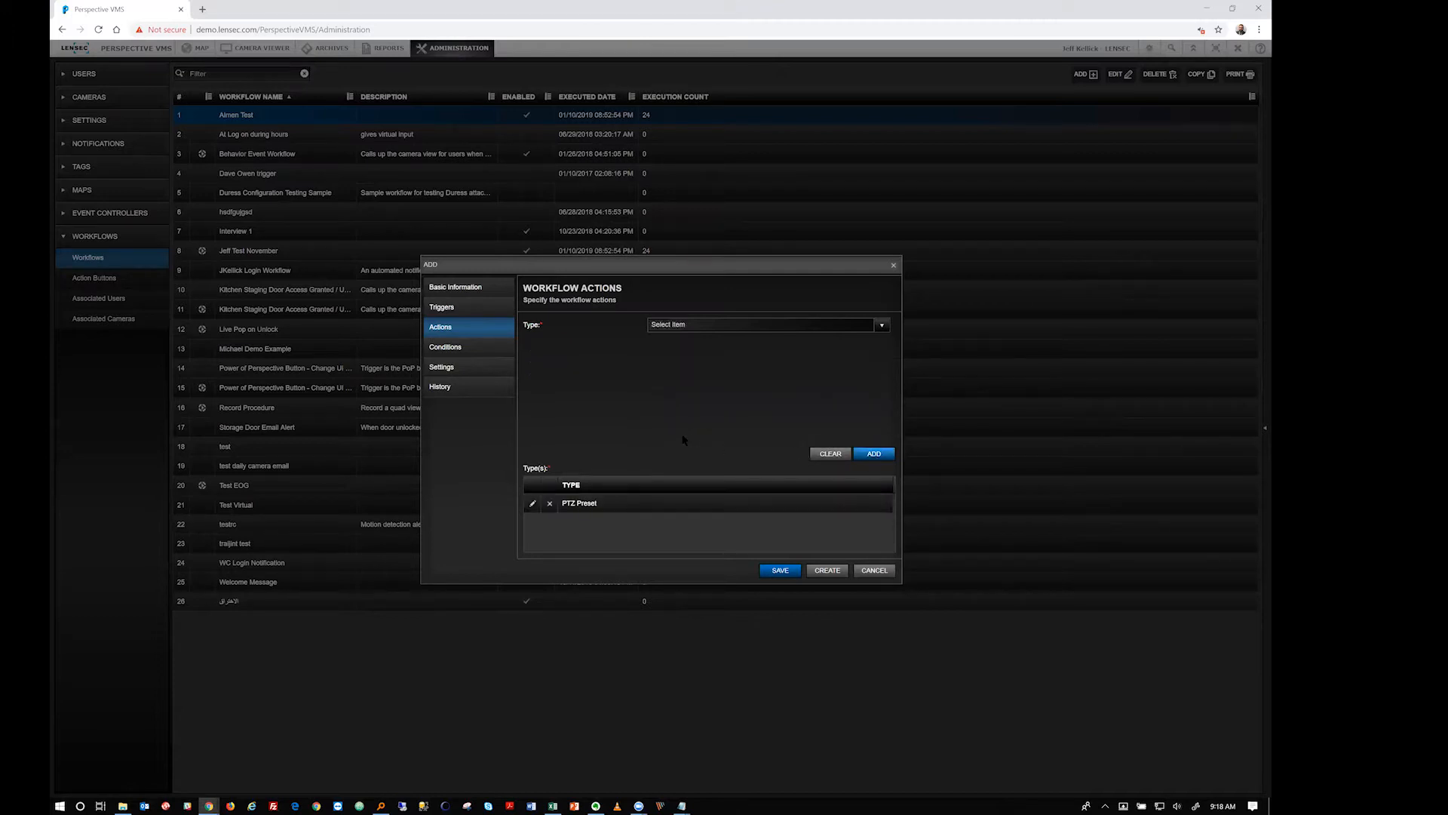
Try Real-Time Extraction as the action type, then switch it to User Interface
left_click(880, 325)
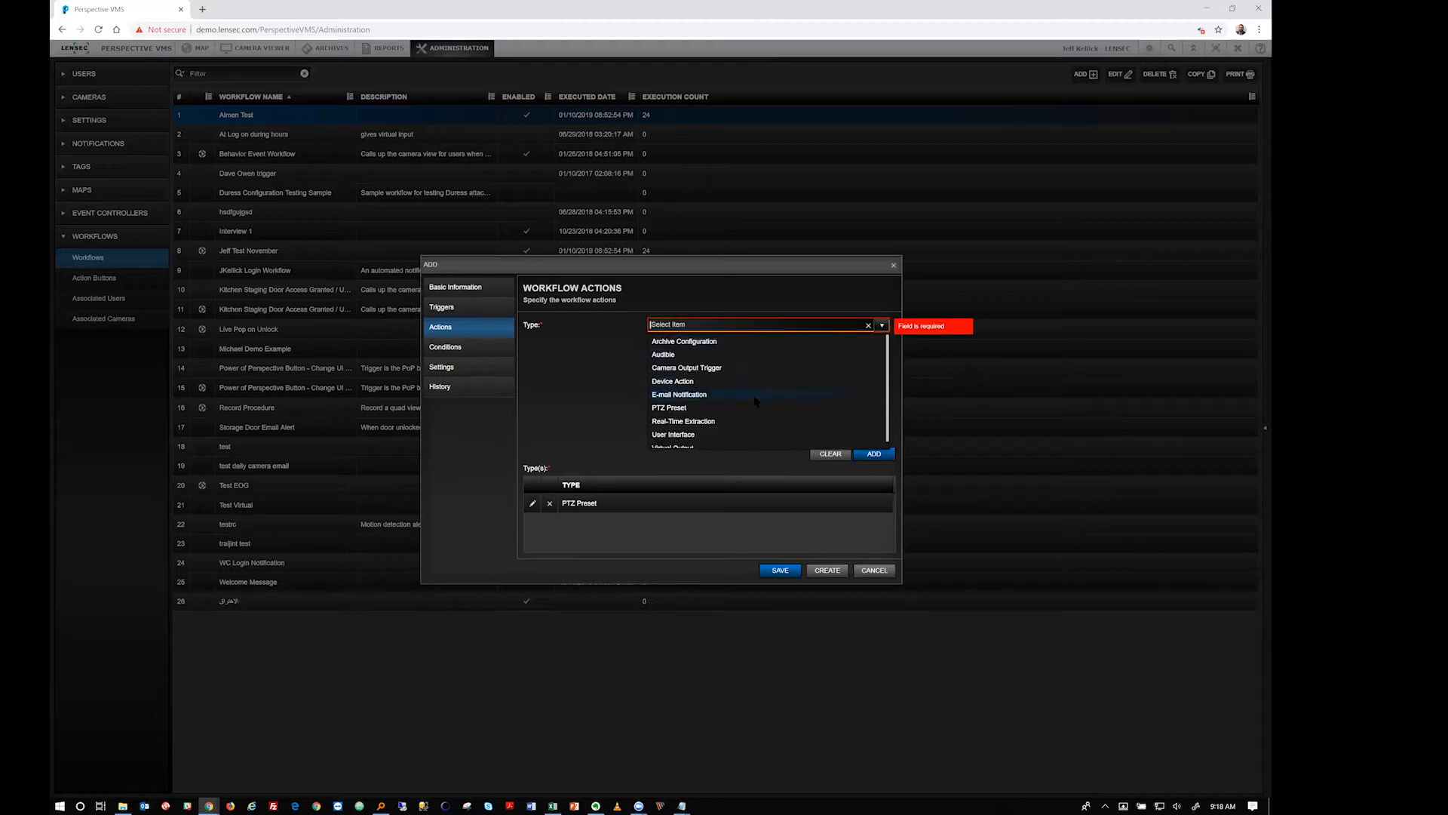
left_click(599, 386)
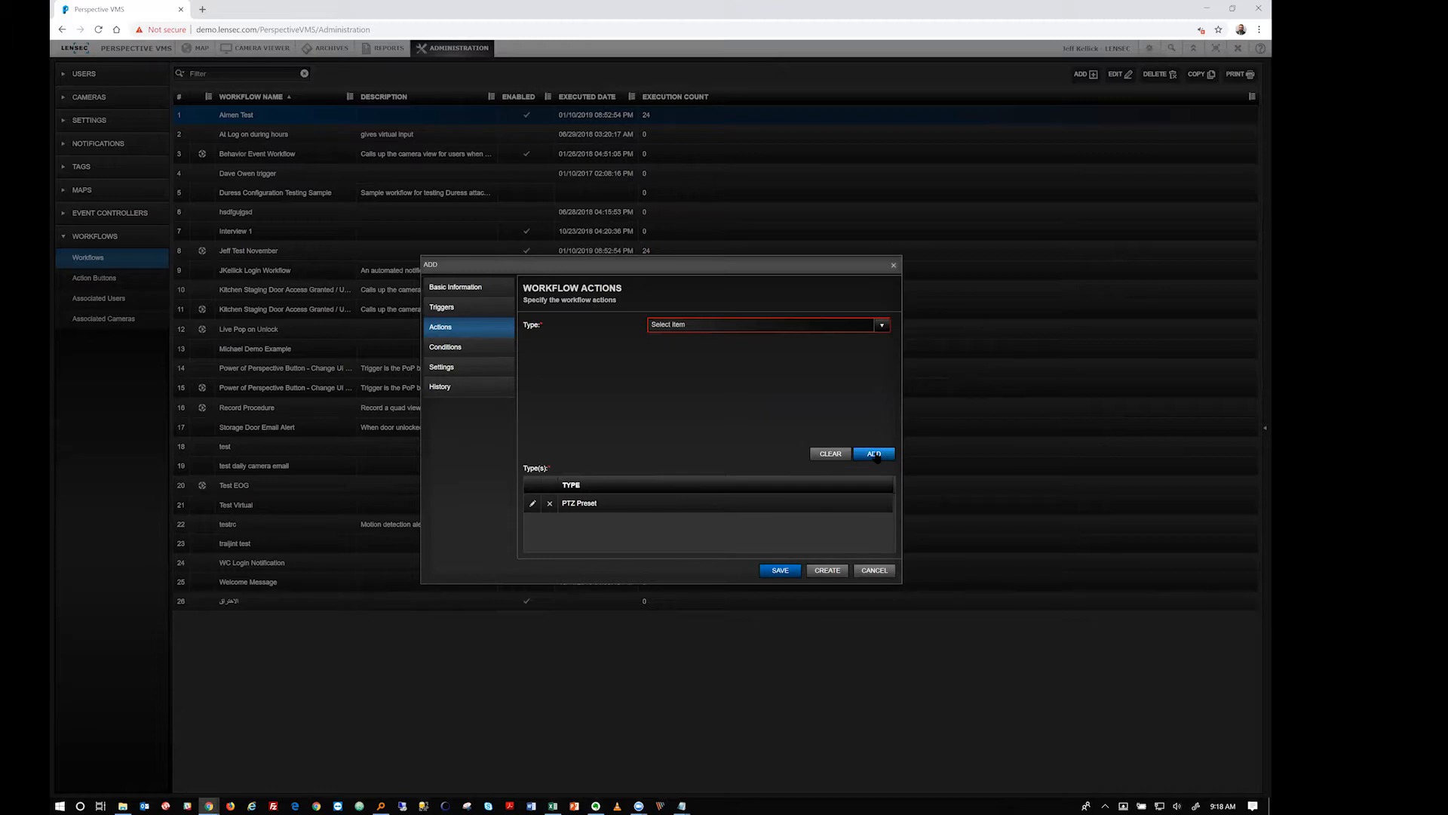
left_click(881, 325)
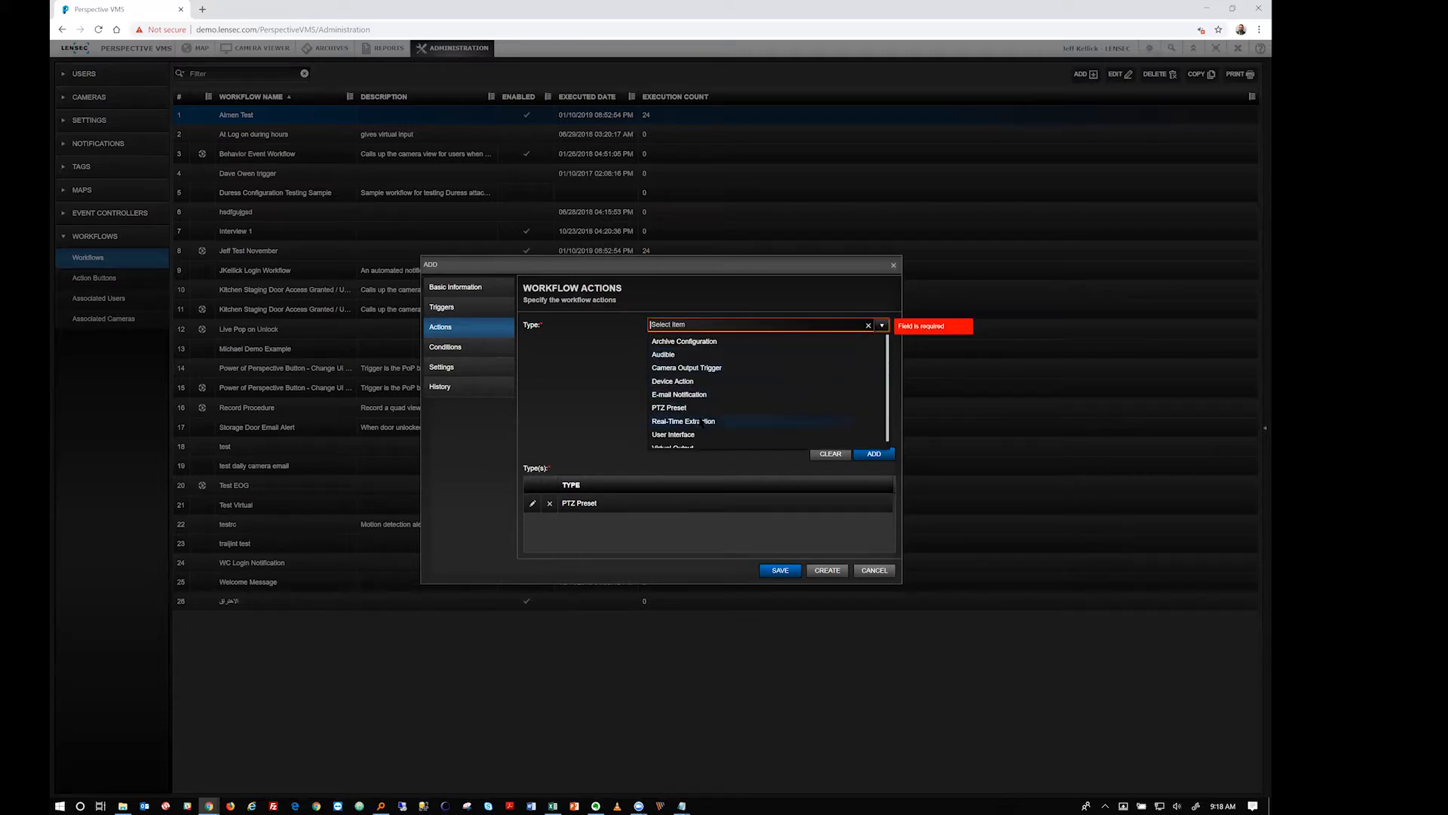
left_click(702, 422)
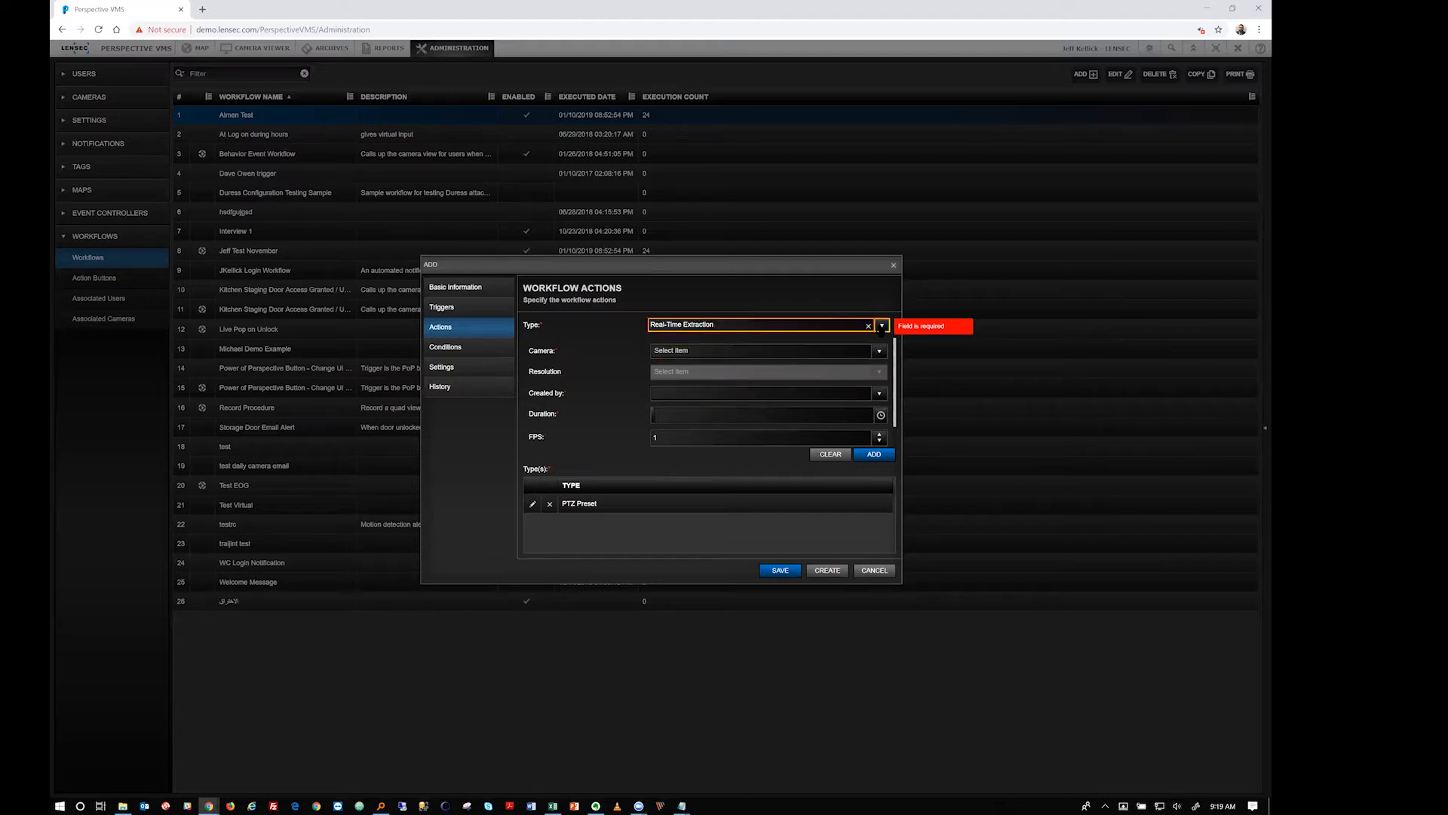
left_click(881, 326)
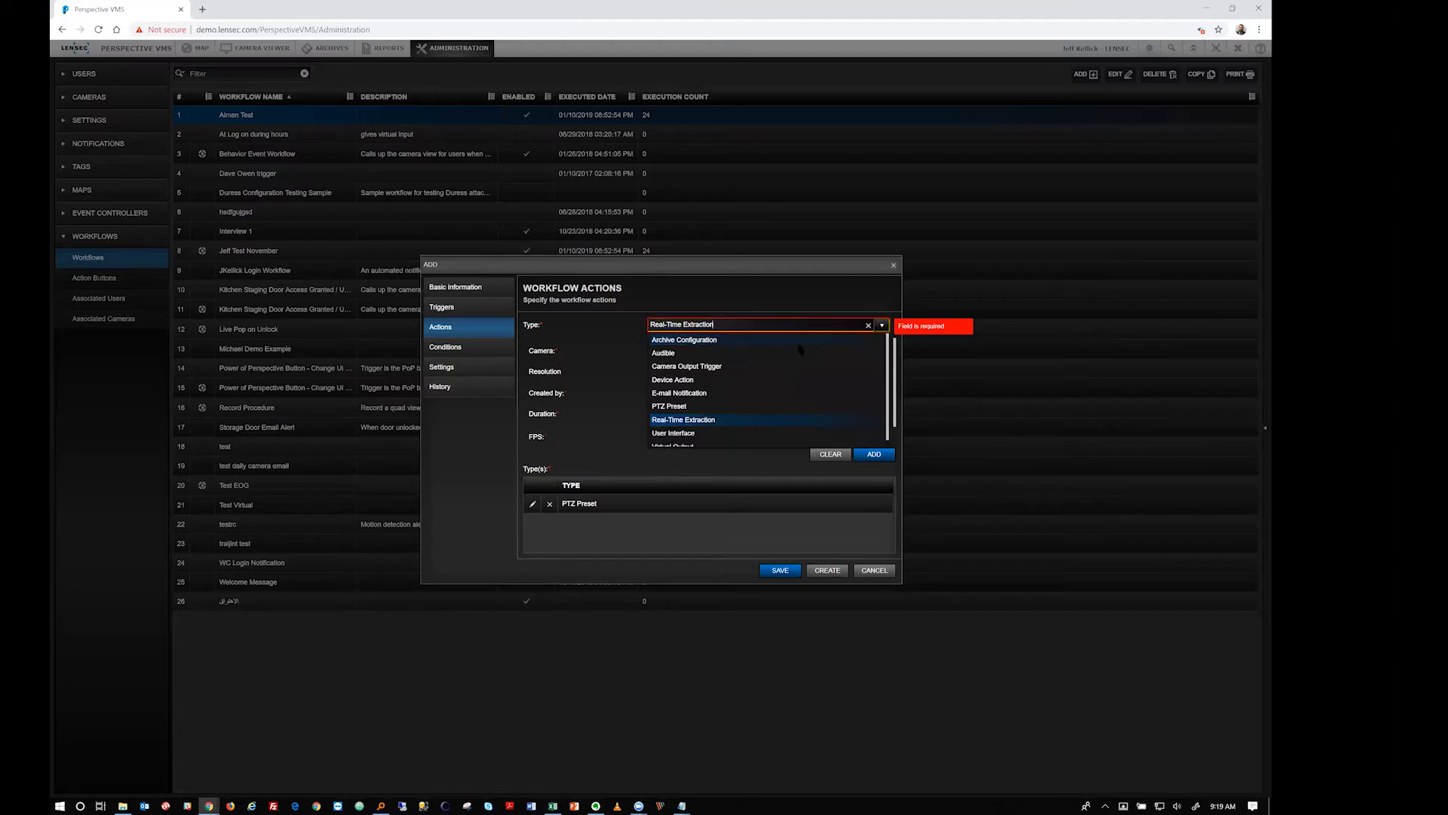
left_click(673, 435)
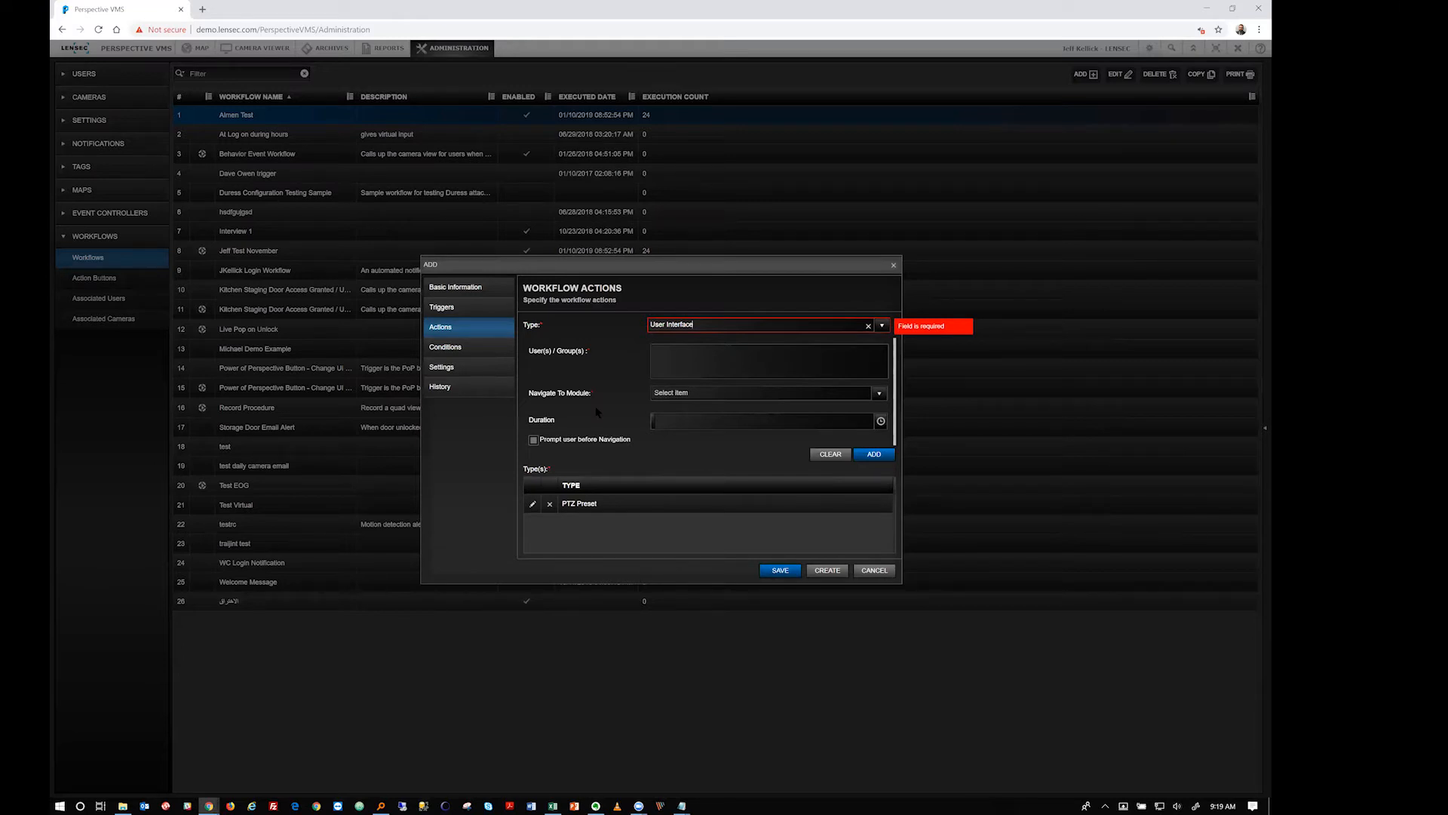
Search 'opera' and add the Operators group as the action's users
left_click(694, 365)
type("opera")
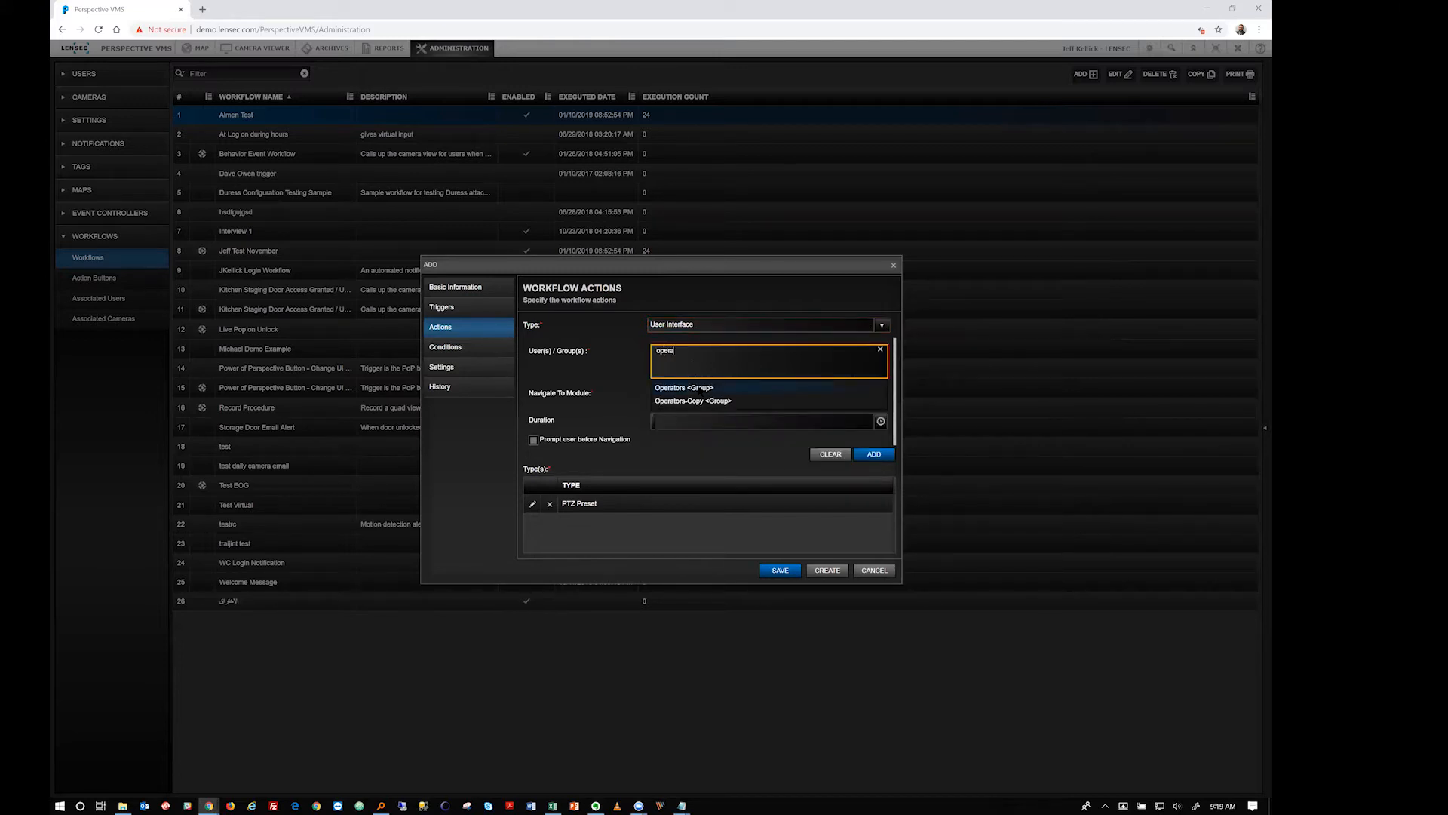
left_click(700, 386)
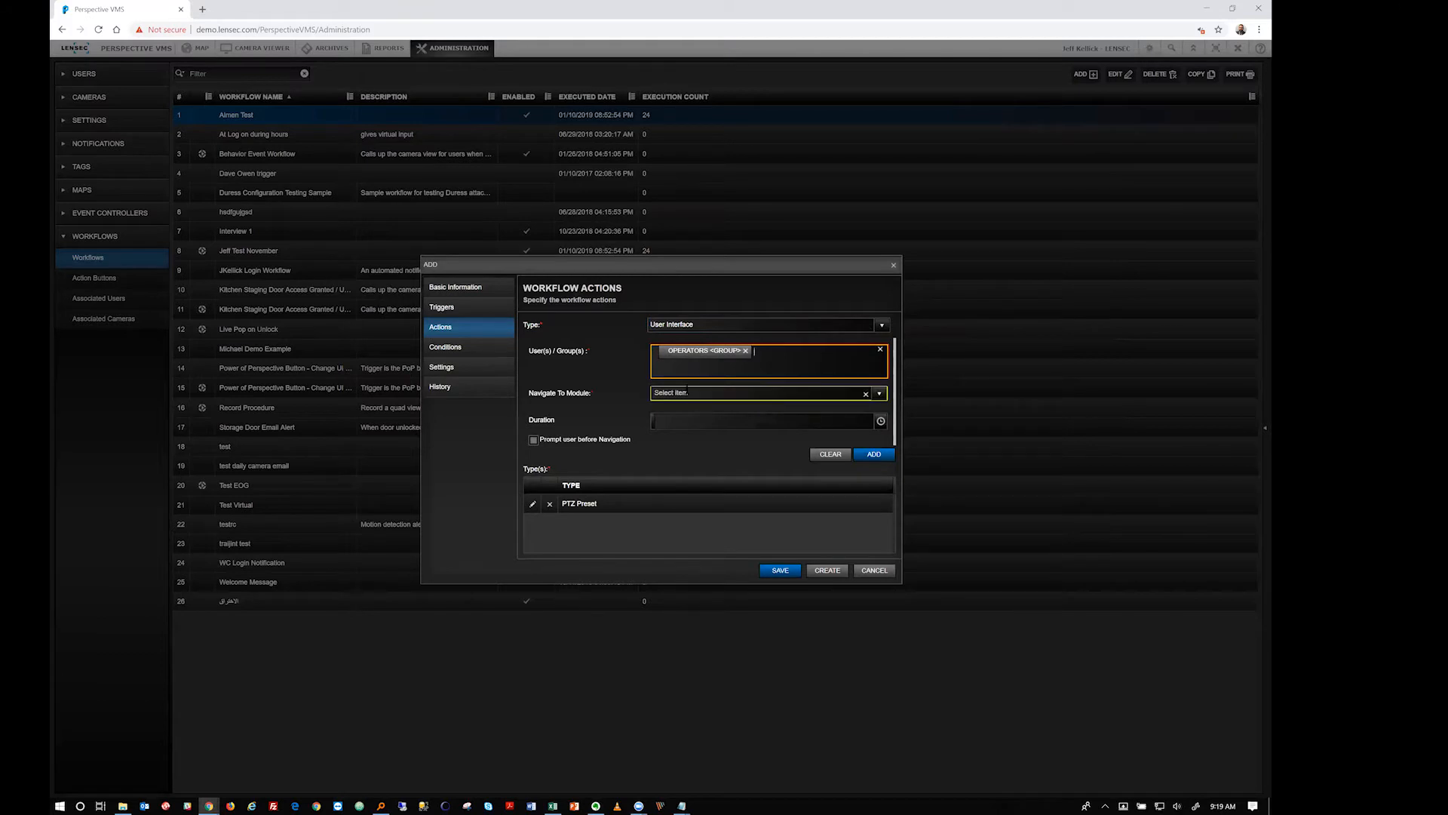
Set Navigate To Module to Camera Viewer with Select View set to Static View
left_click(754, 393)
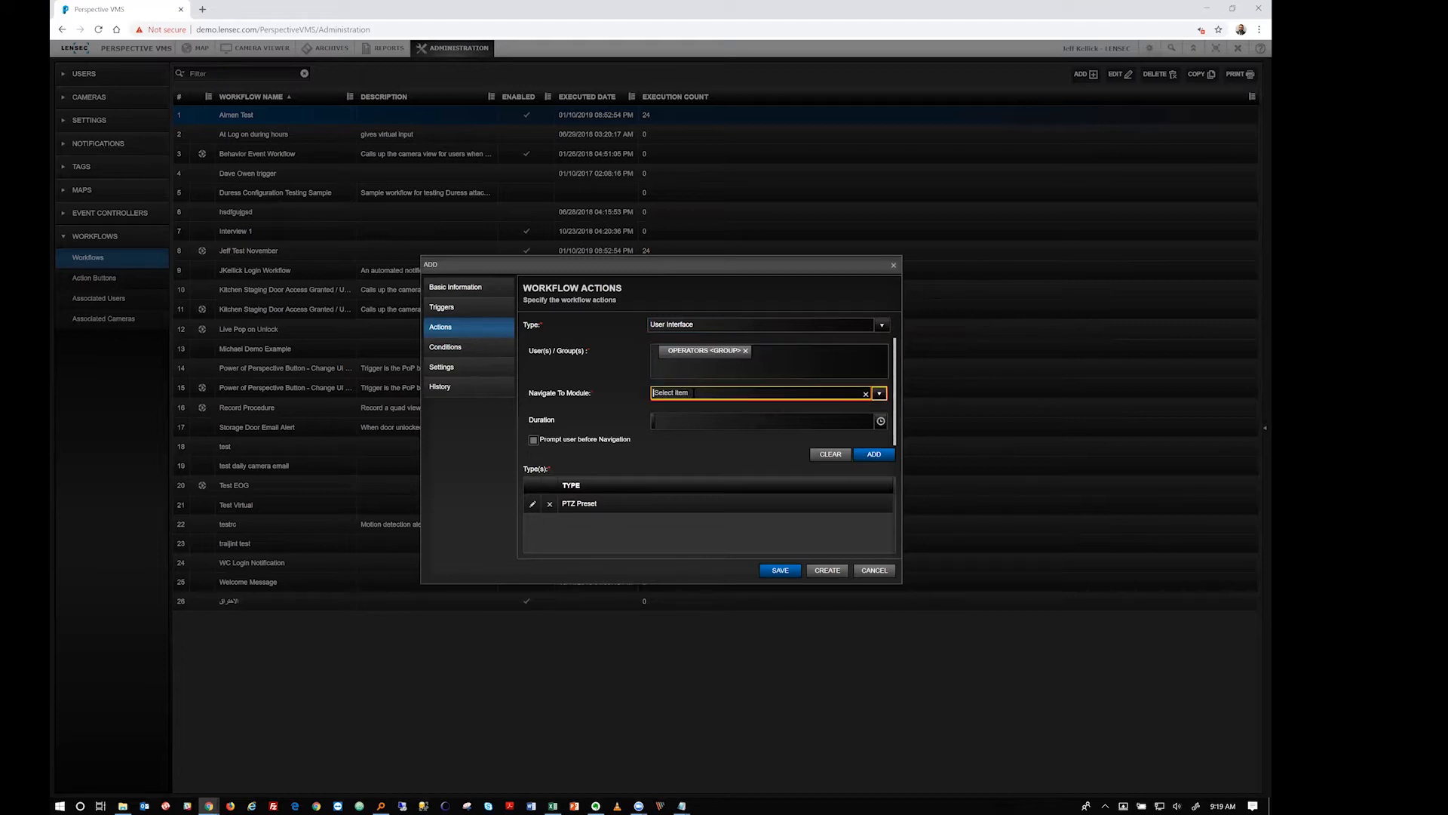
left_click(875, 397)
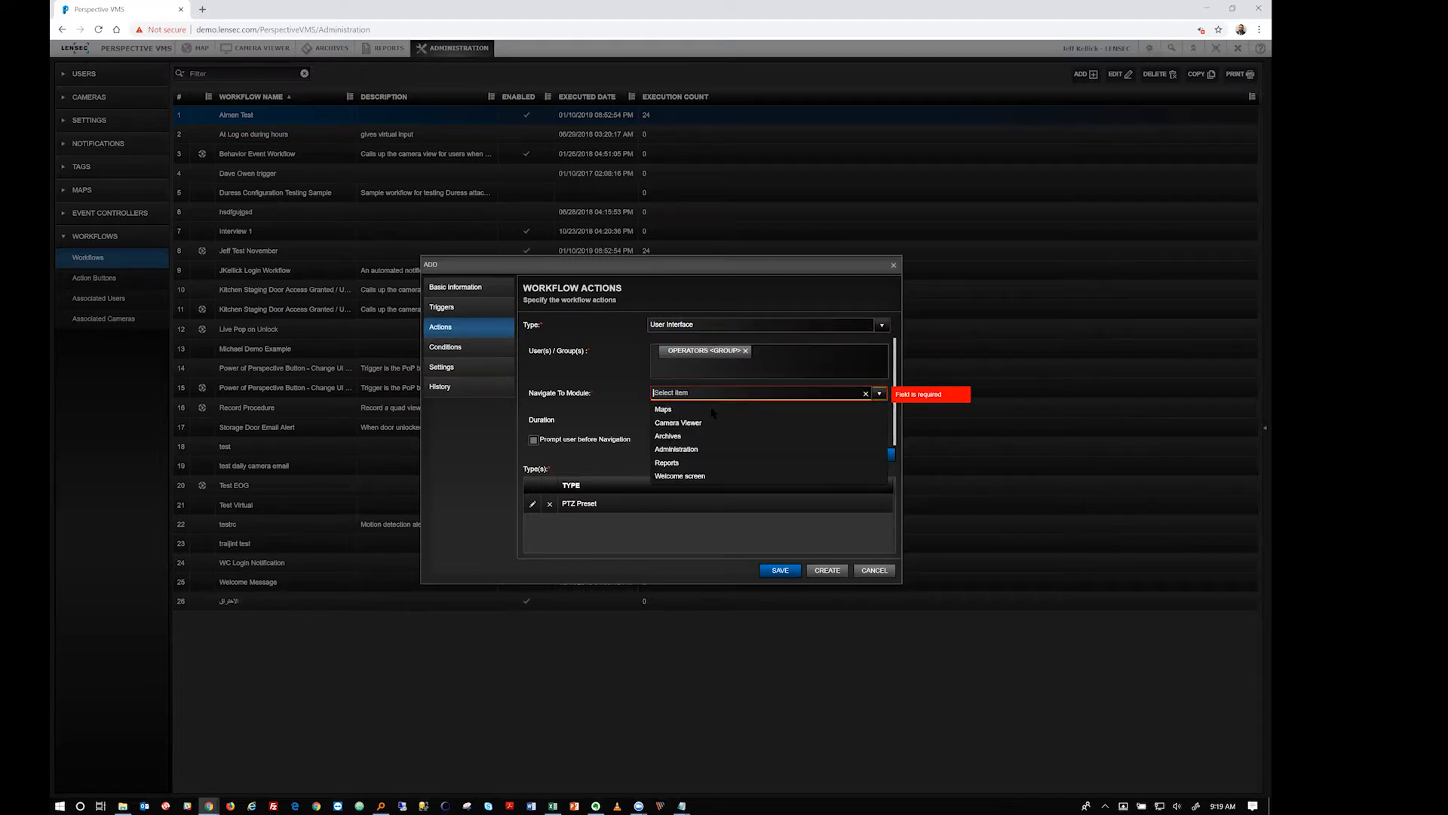
left_click(693, 425)
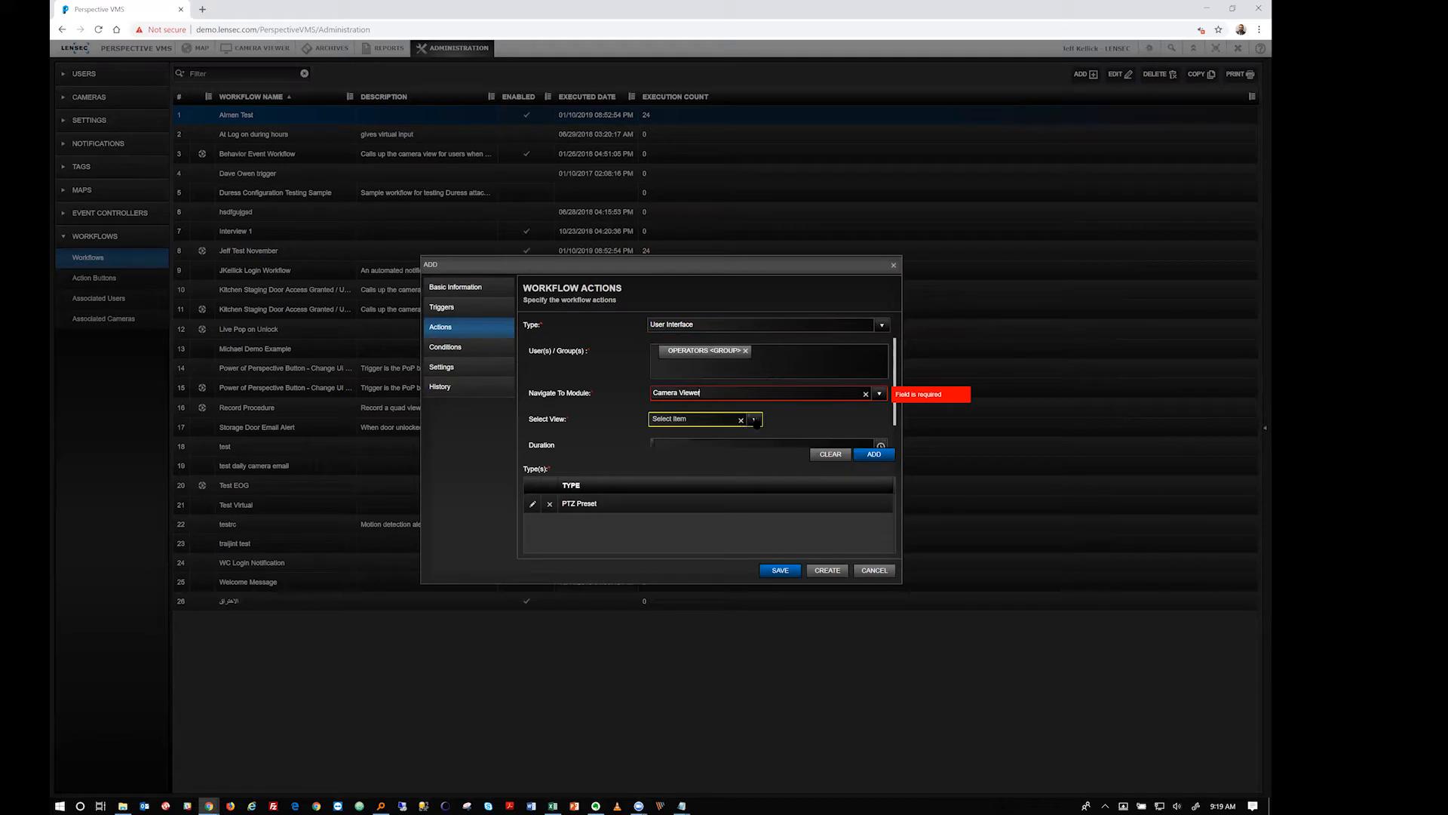
left_click(754, 420)
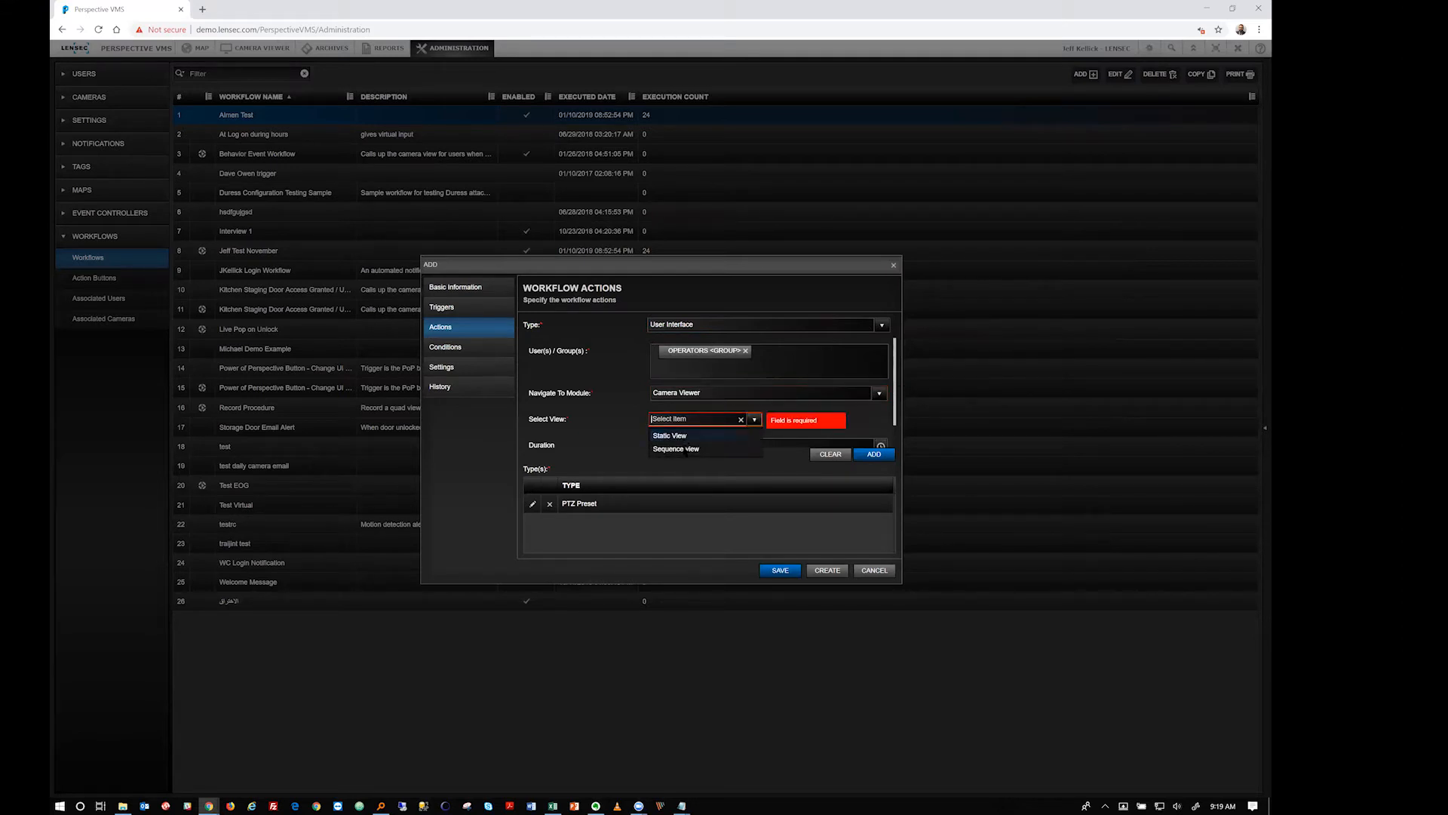
left_click(698, 436)
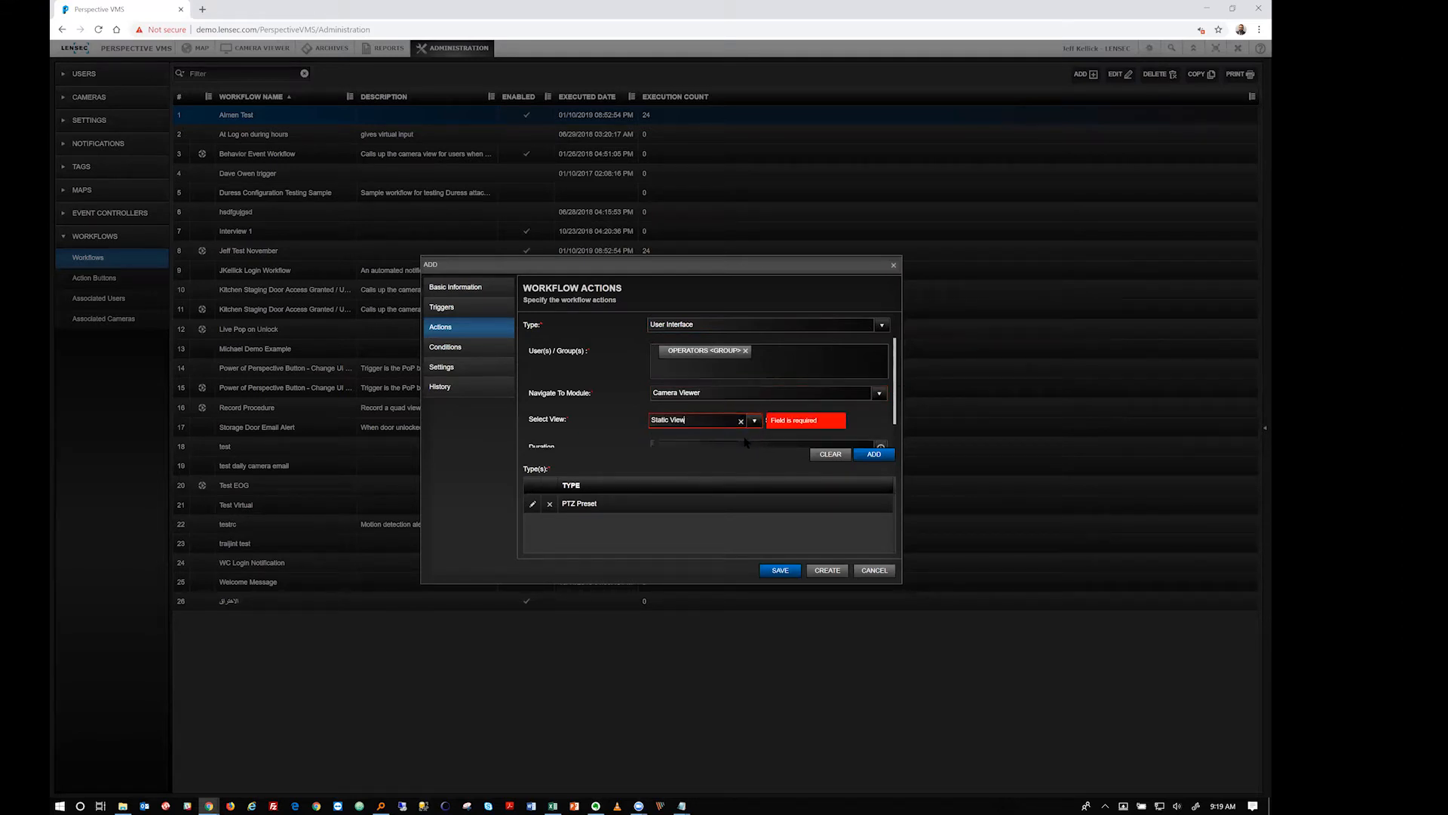
scroll(869, 408, "down", 1)
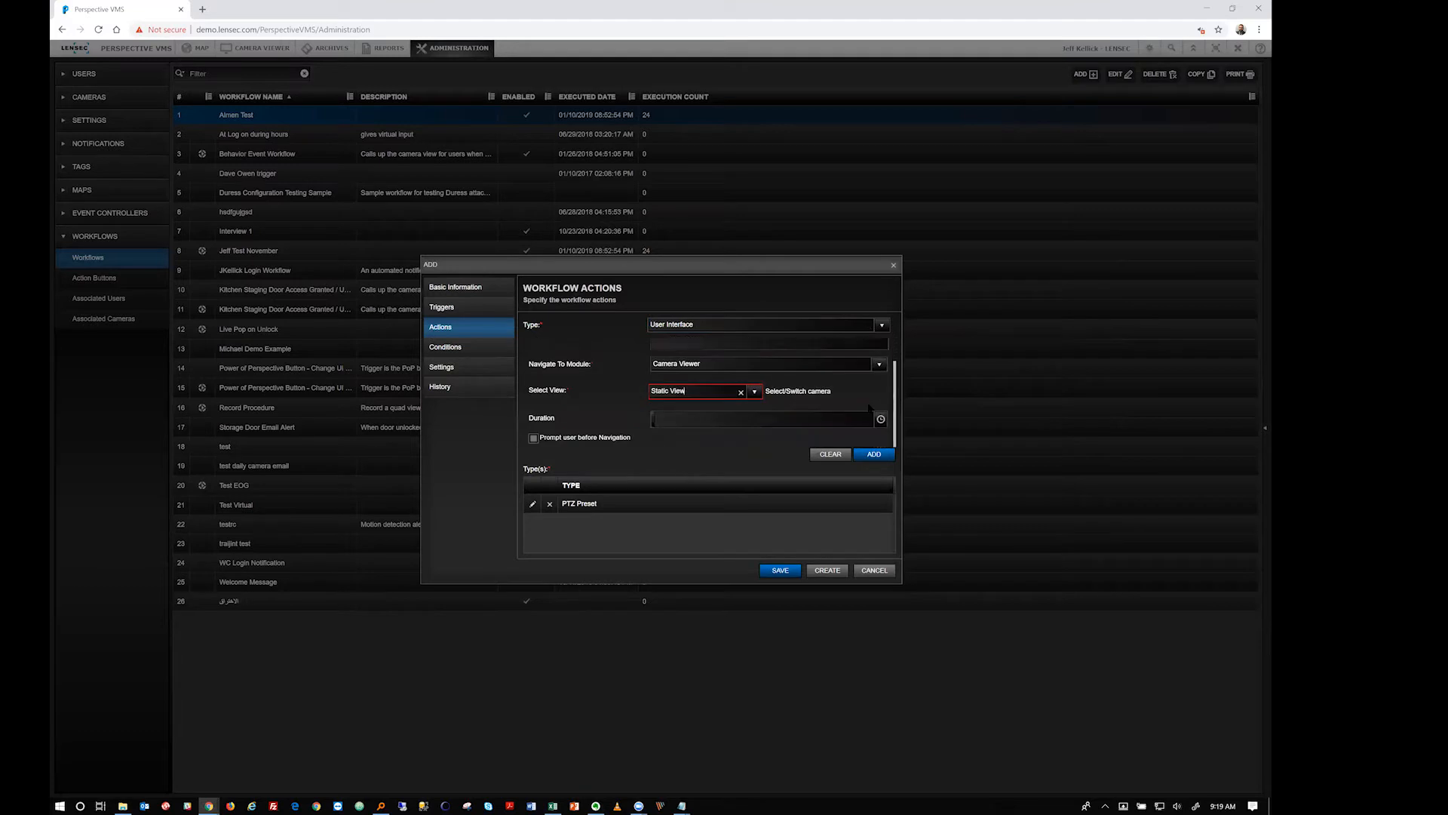
Build a three-pane static view, placing the Break Room camera in the empty pane, and save it
left_click(785, 394)
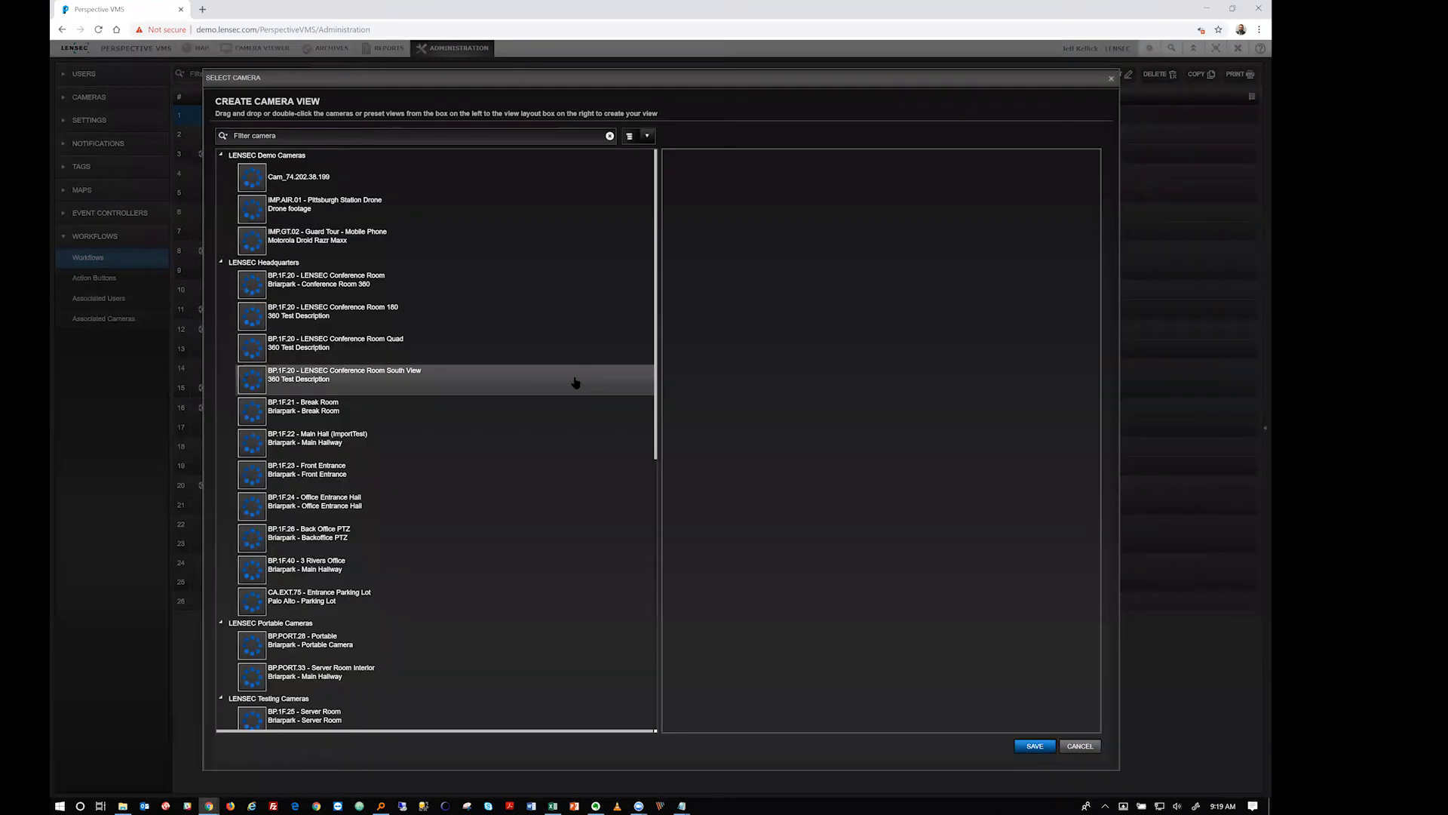
left_click(1097, 134)
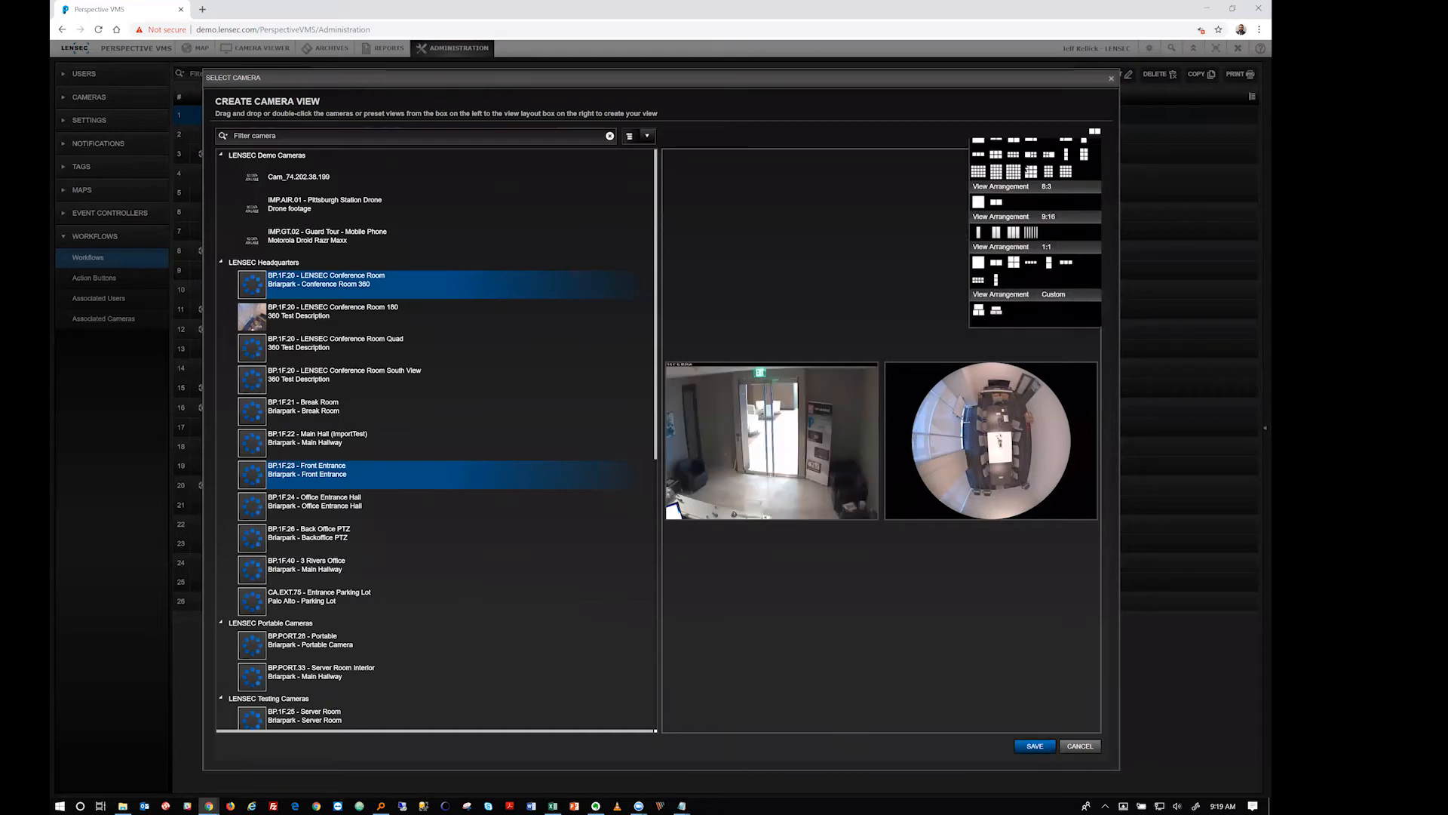
left_click(1003, 163)
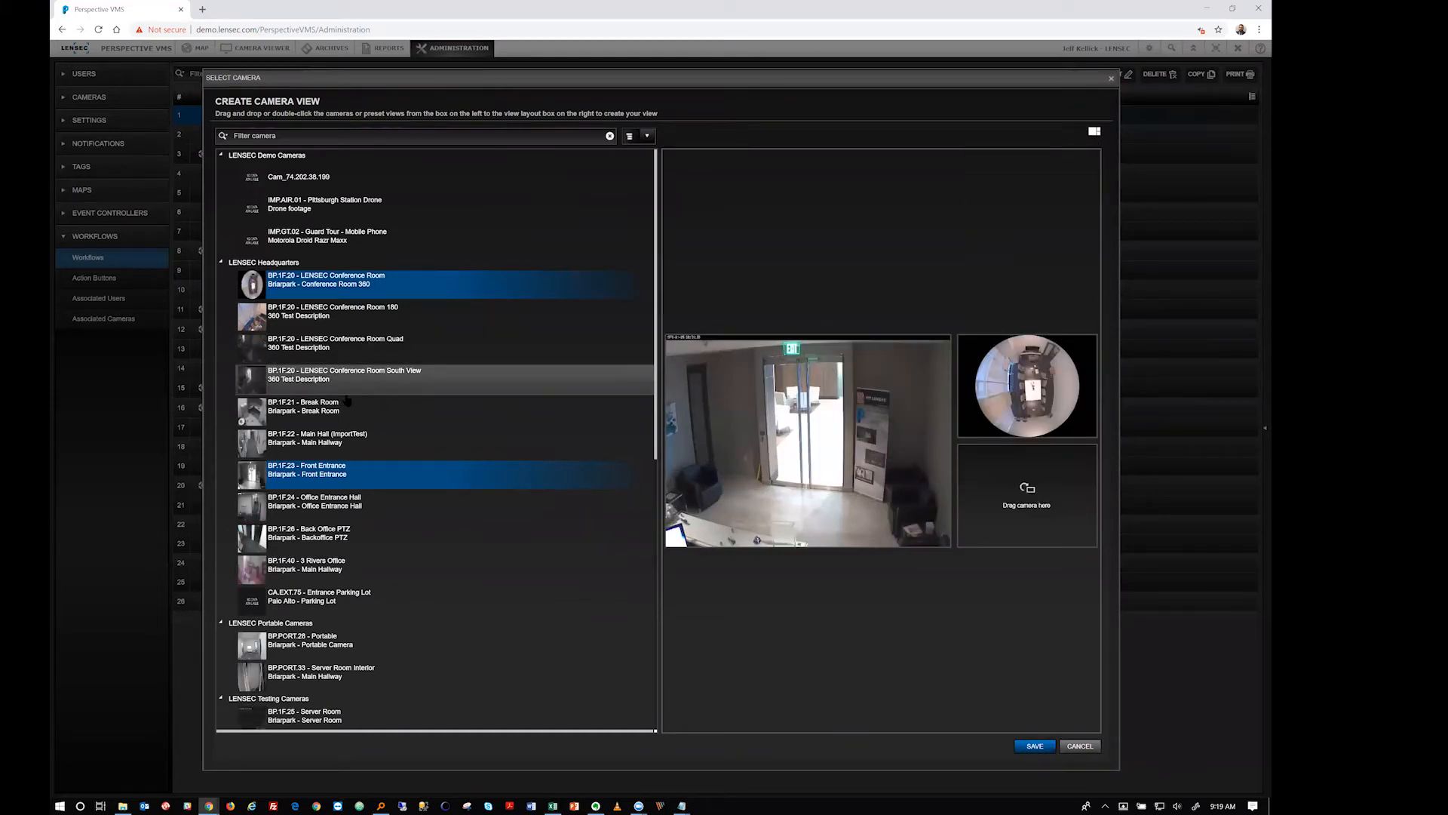
left_click_drag(332, 407, 954, 475)
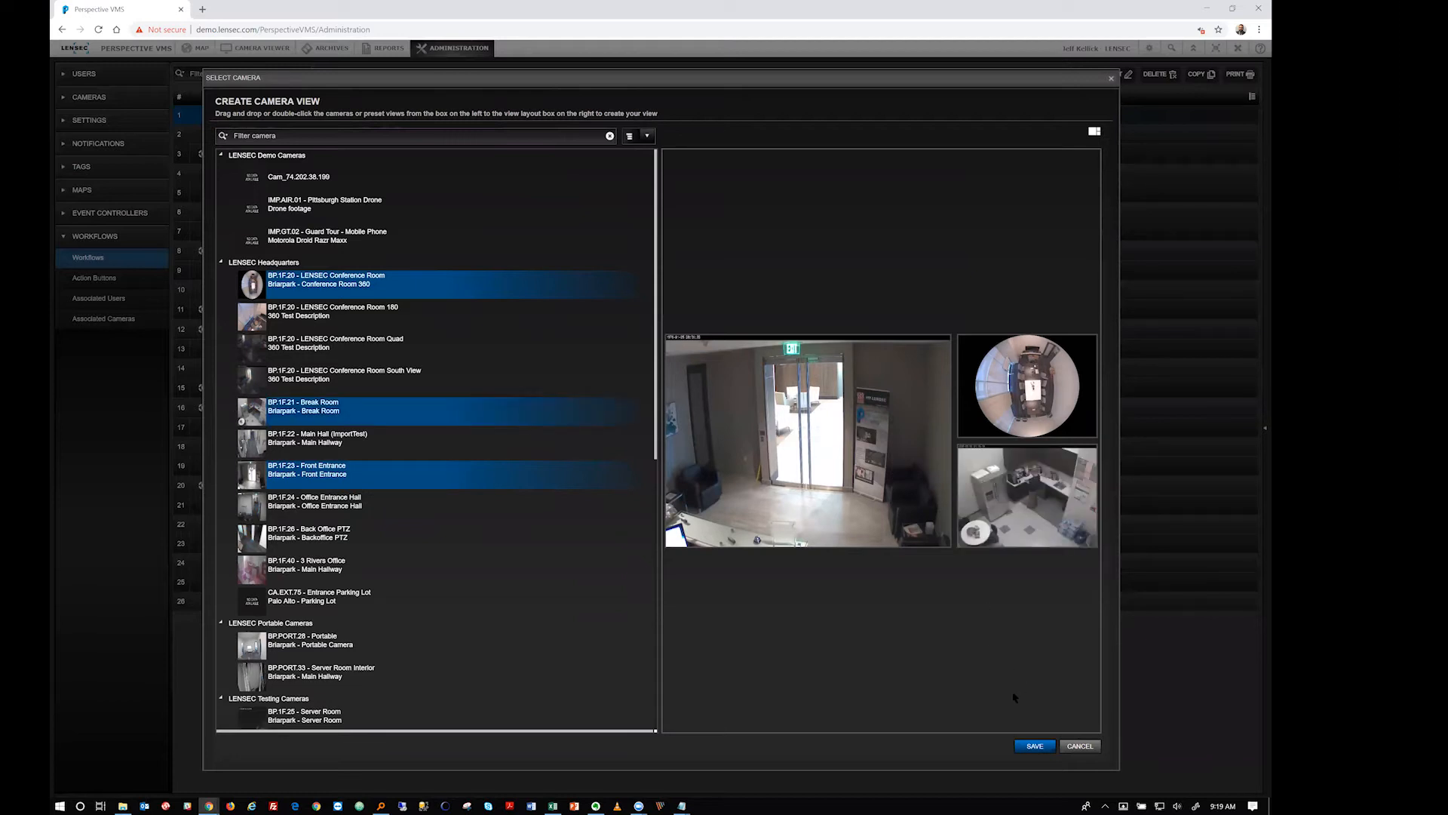
left_click(1035, 746)
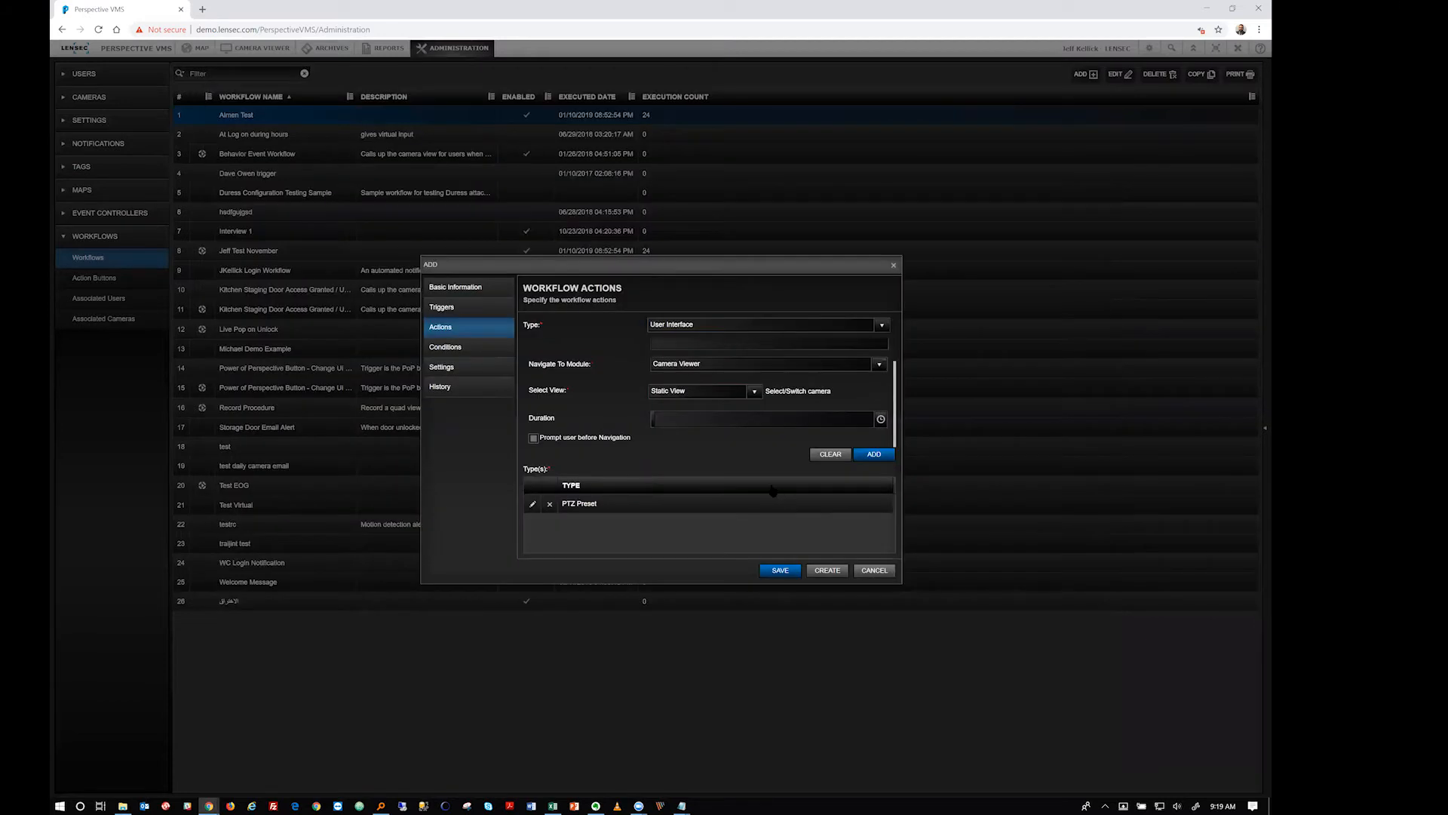
Set Duration to 1, leave Prompt user before Navigation off, and add the User Interface action
left_click(779, 421)
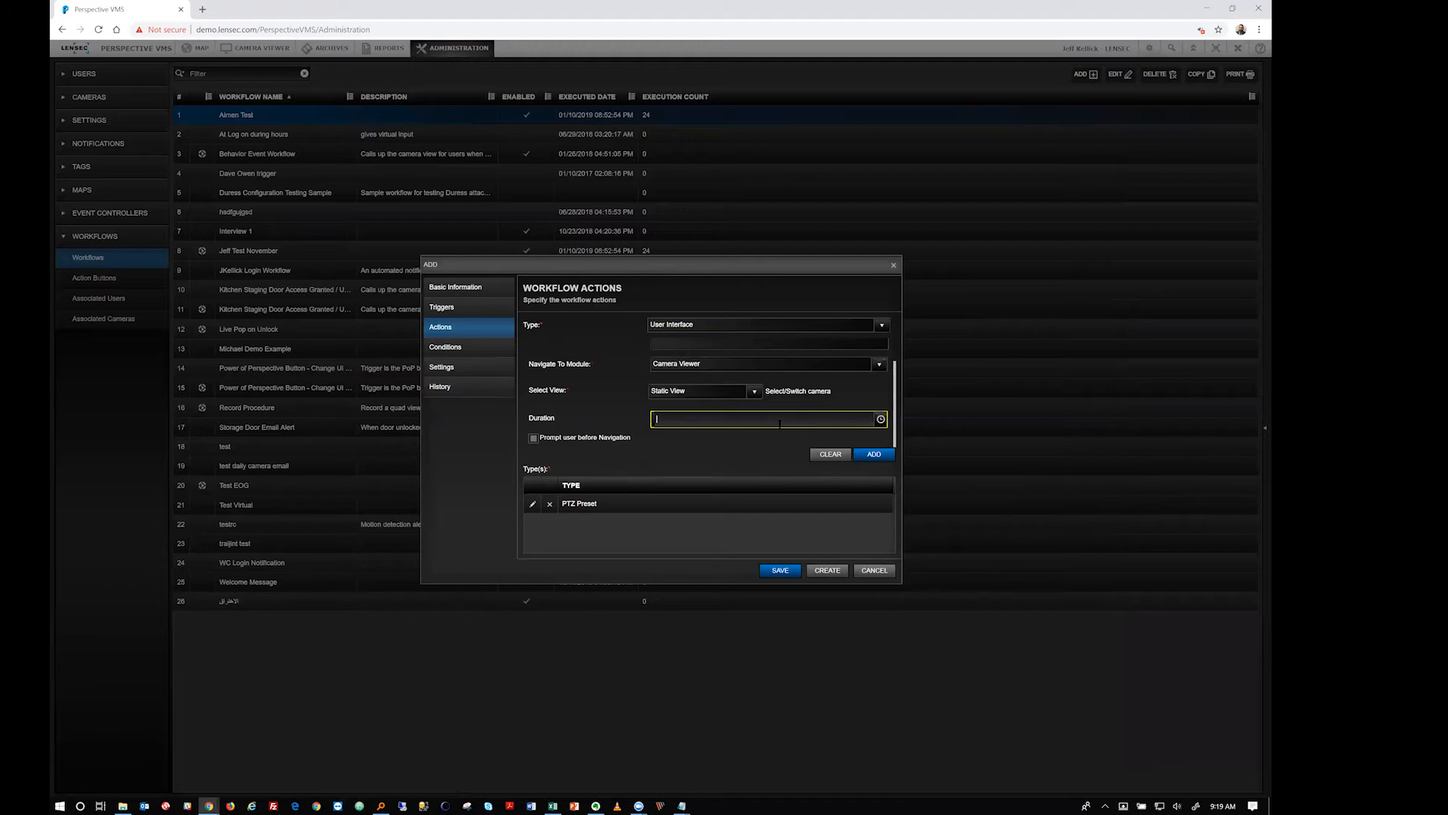
type("1")
left_click(588, 439)
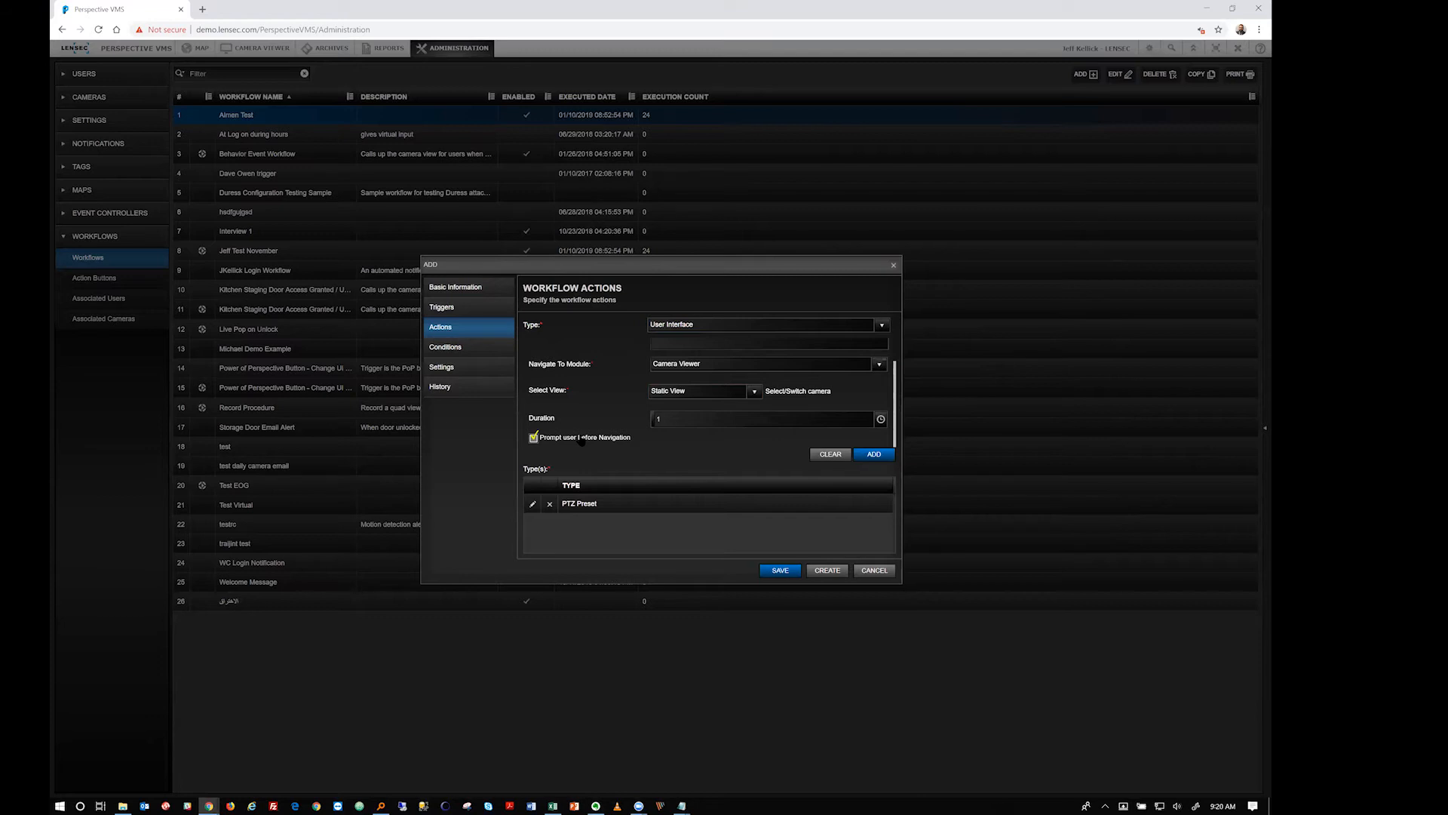
left_click(581, 439)
left_click(873, 453)
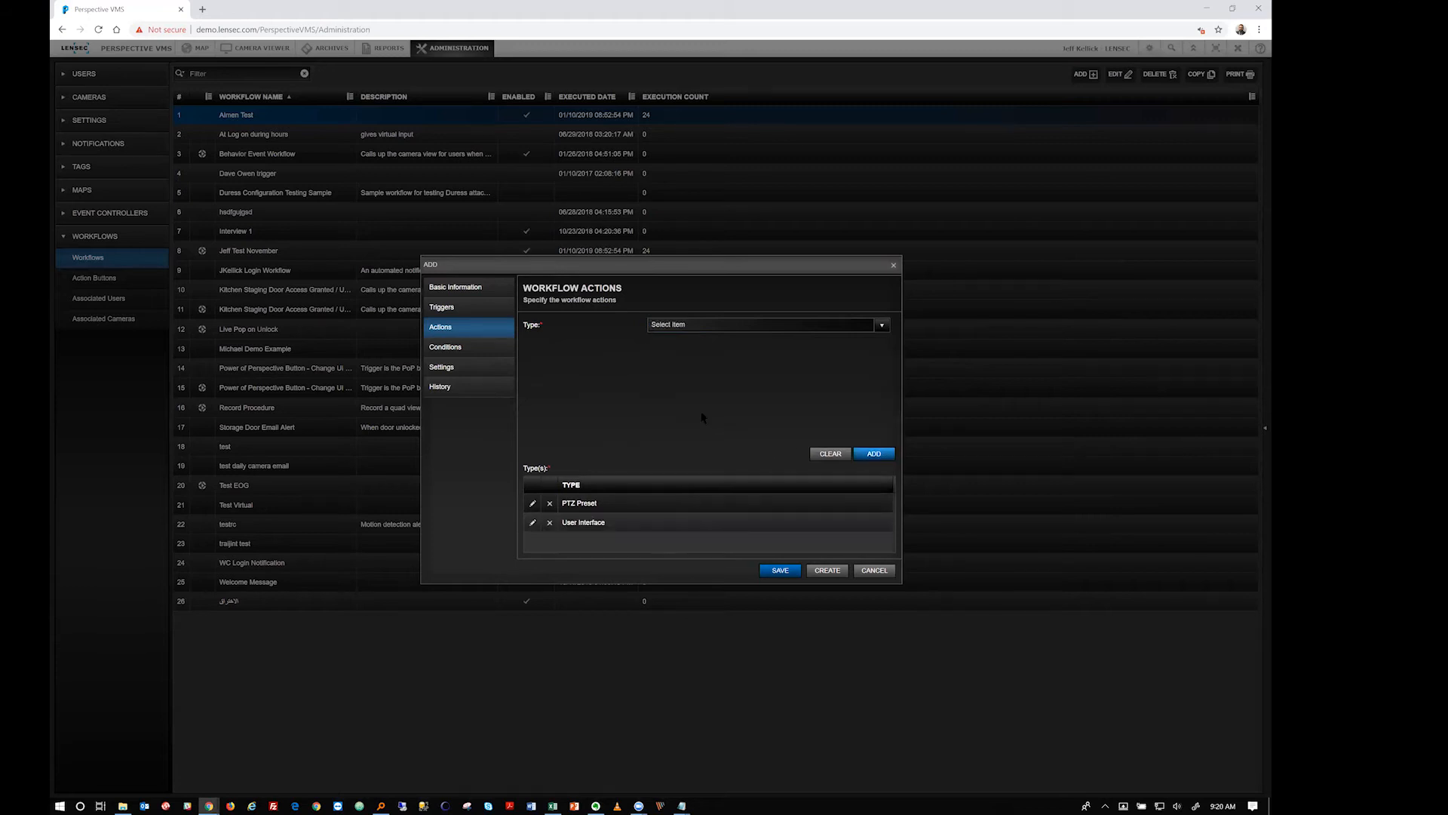
left_click(595, 522)
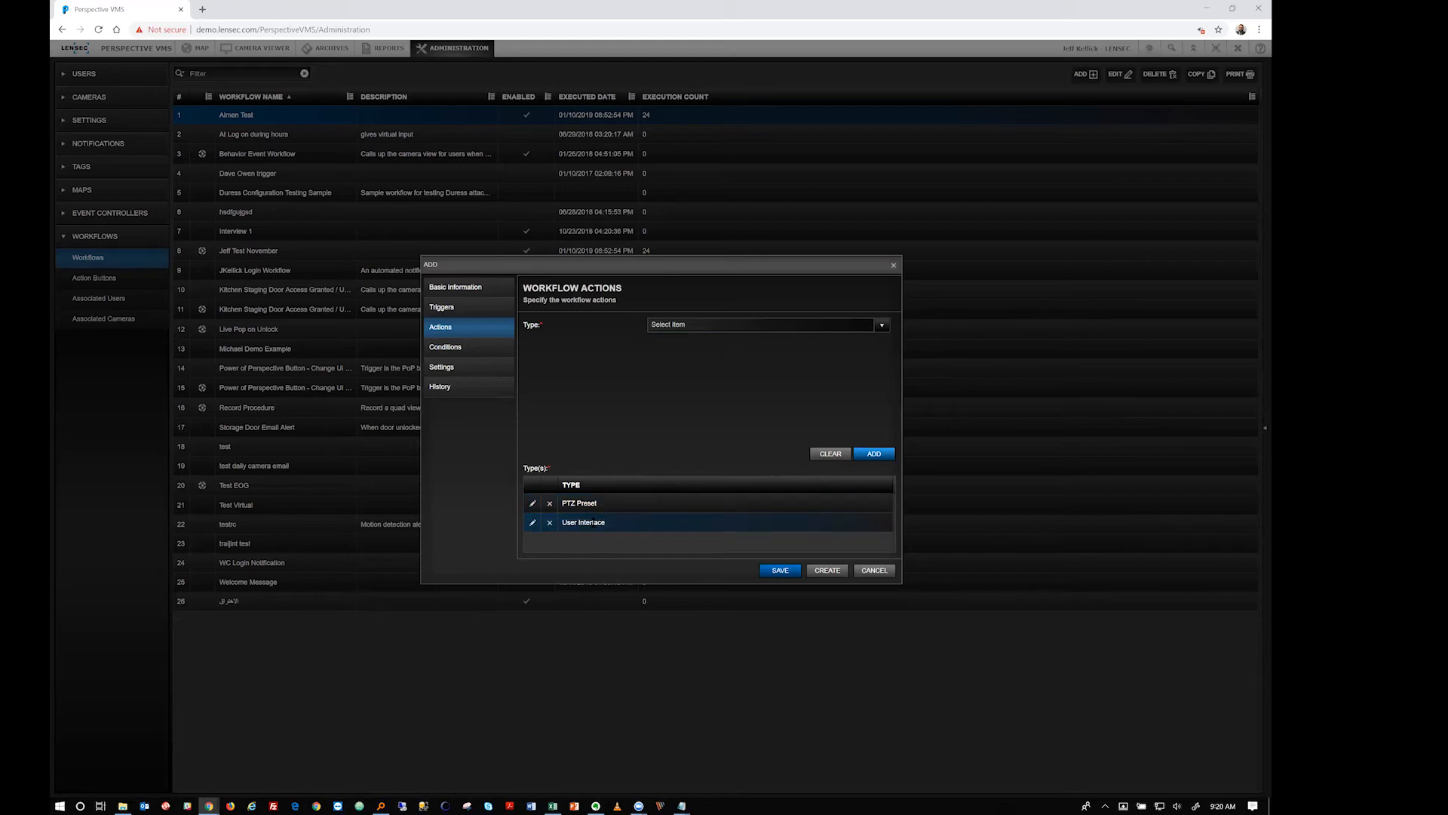
left_click(879, 325)
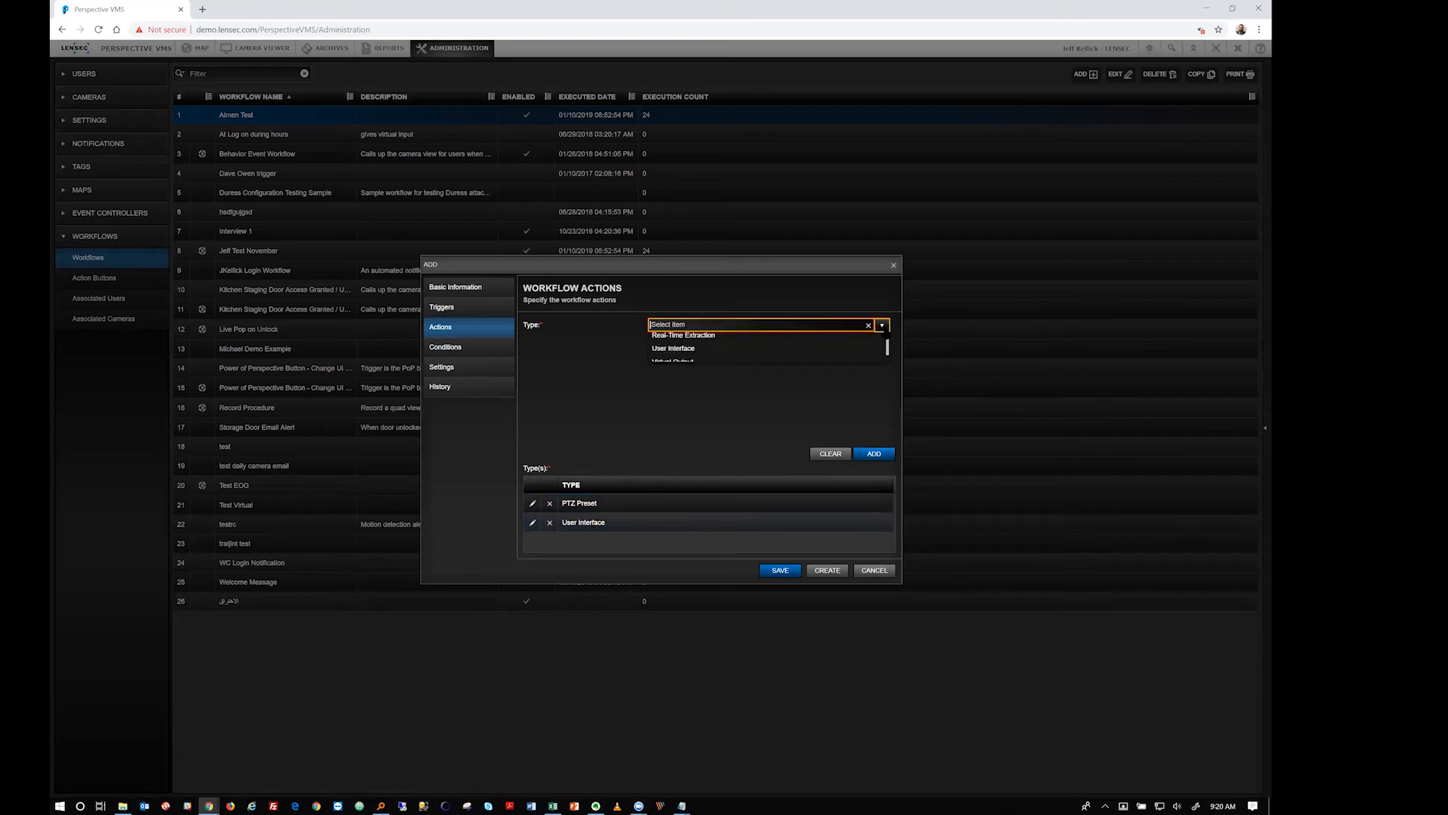
scroll(826, 381, "down", 1)
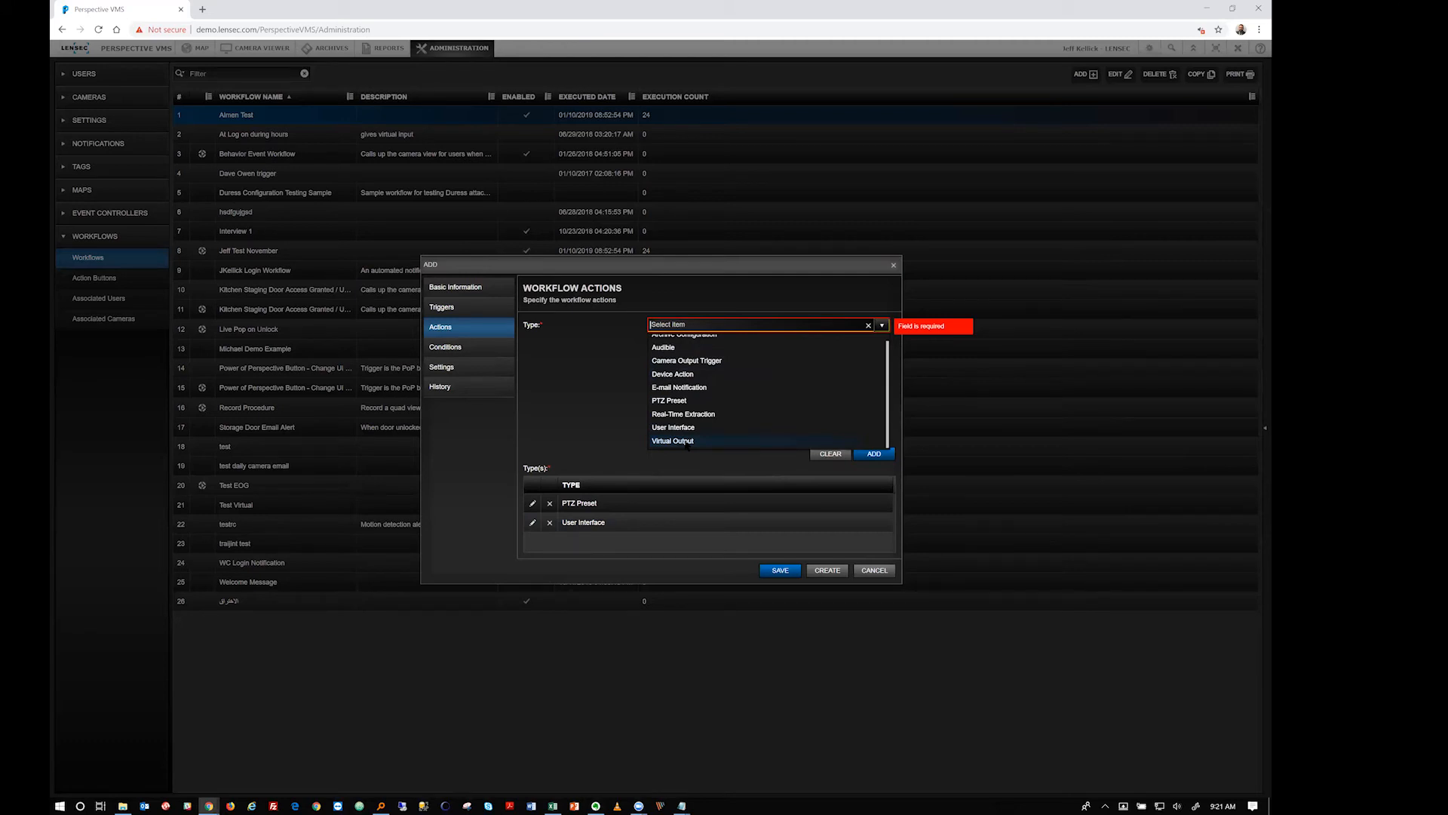
left_click(595, 384)
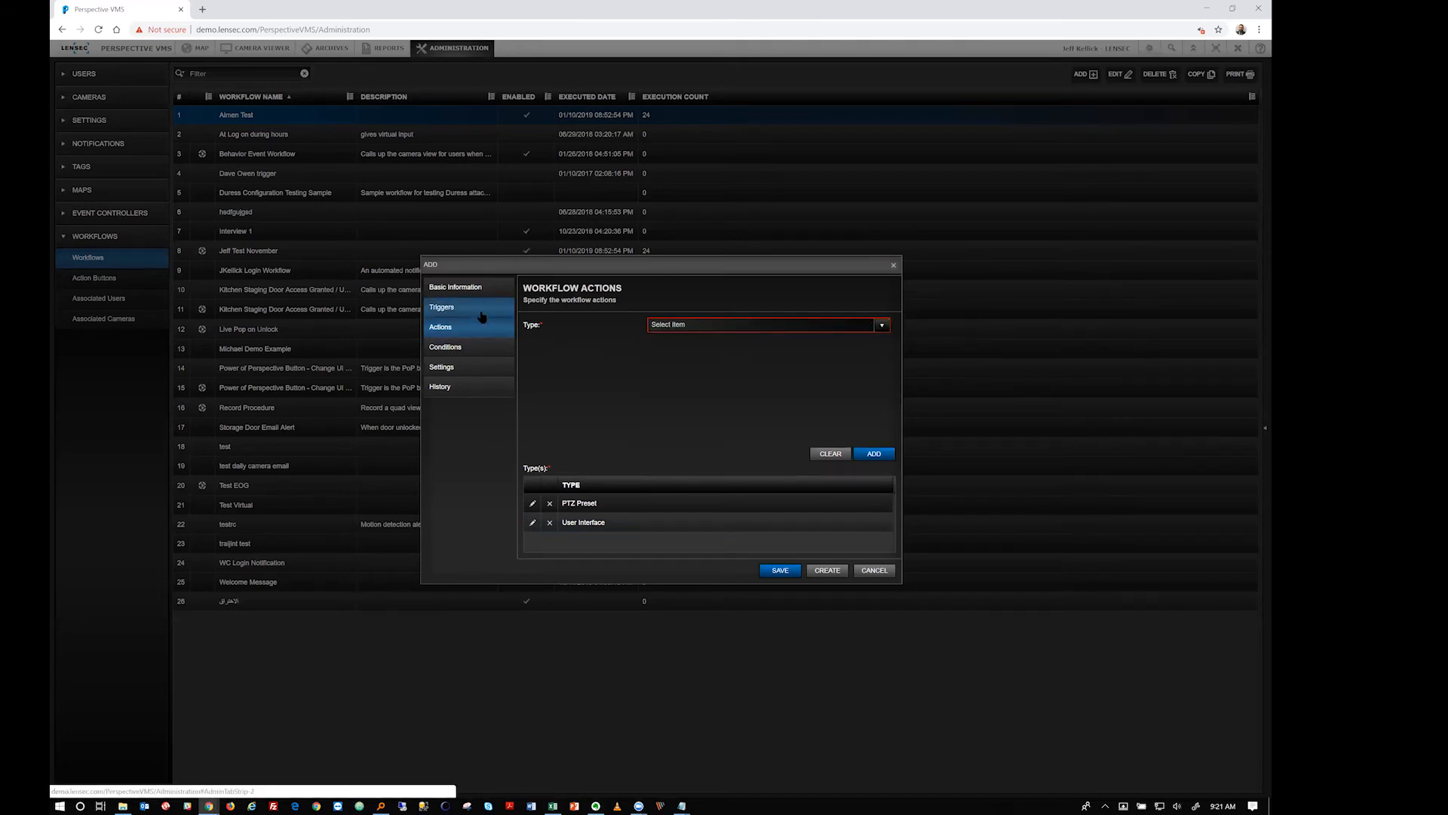
Open the Conditions tab and browse schedules, closing Add Schedule without creating one
left_click(476, 349)
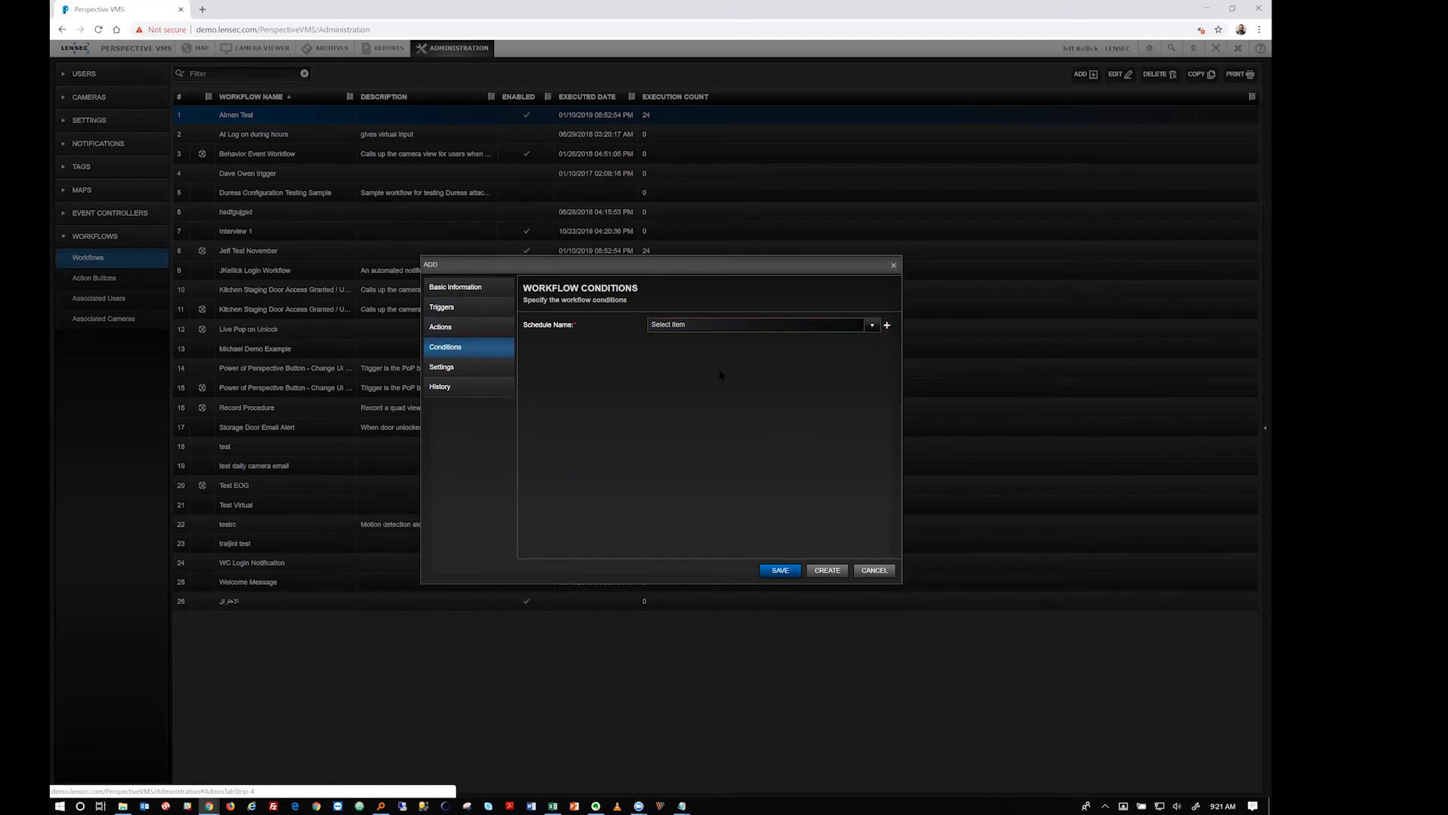
left_click(872, 324)
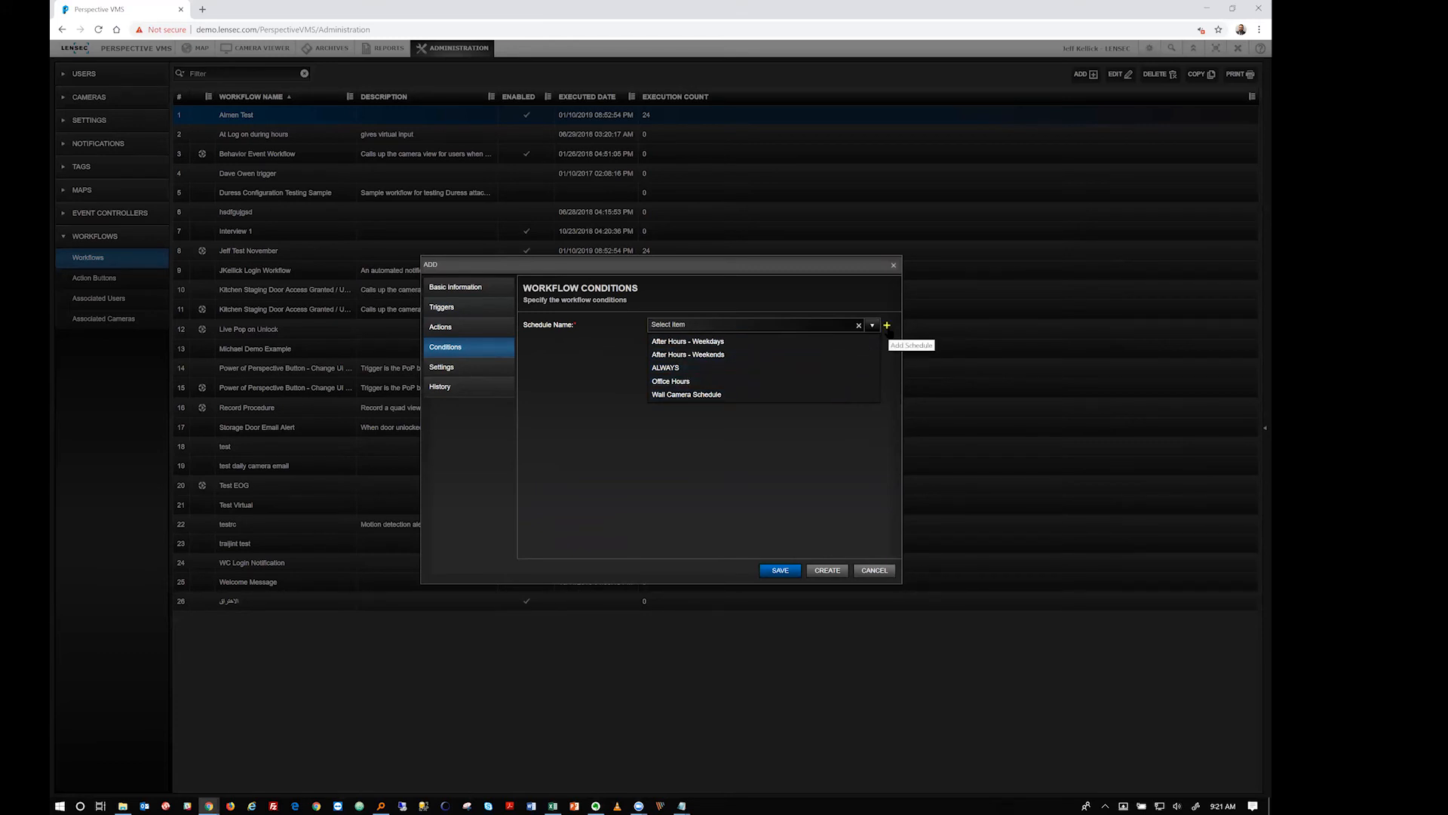
left_click(887, 325)
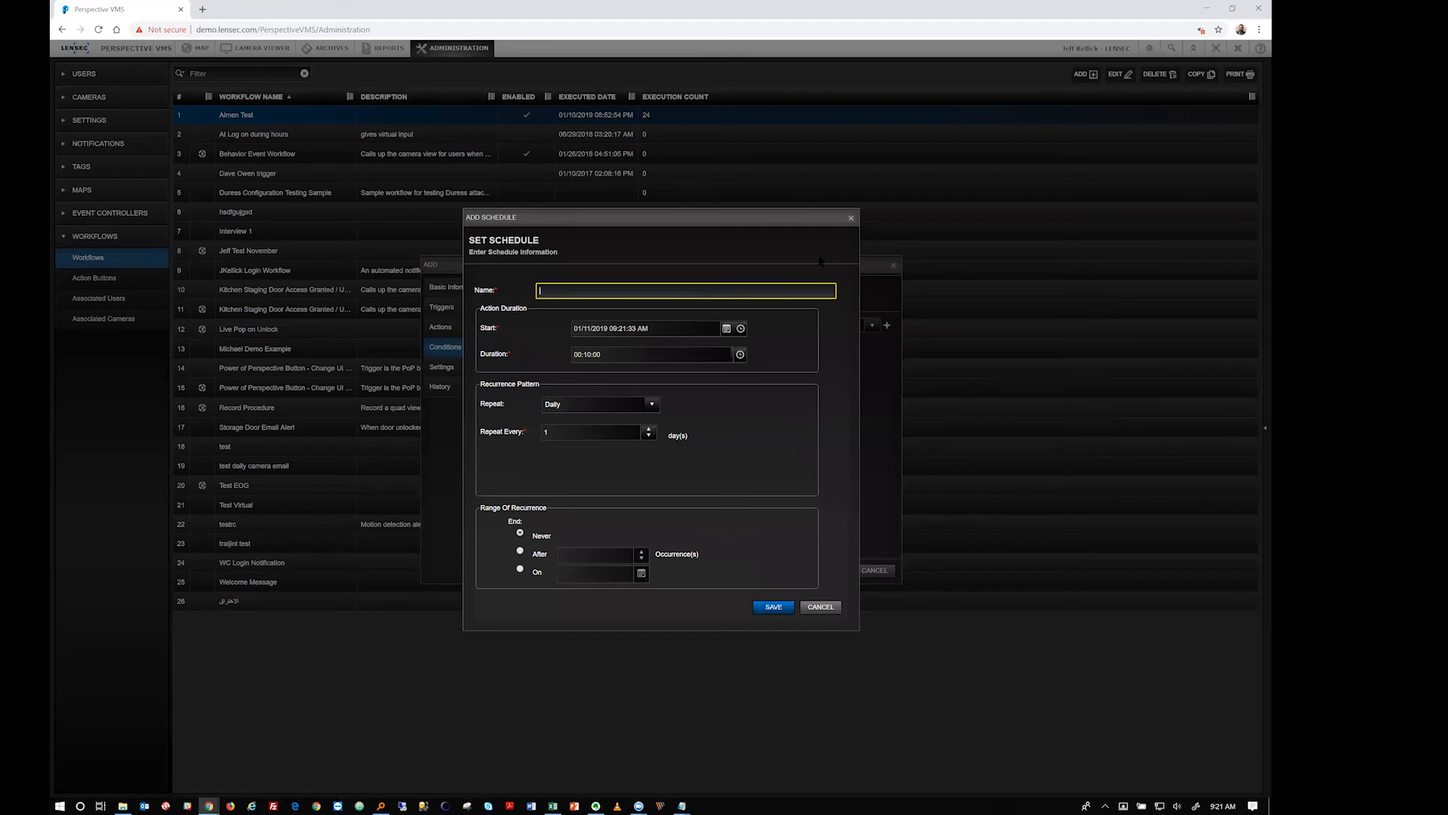
left_click(850, 218)
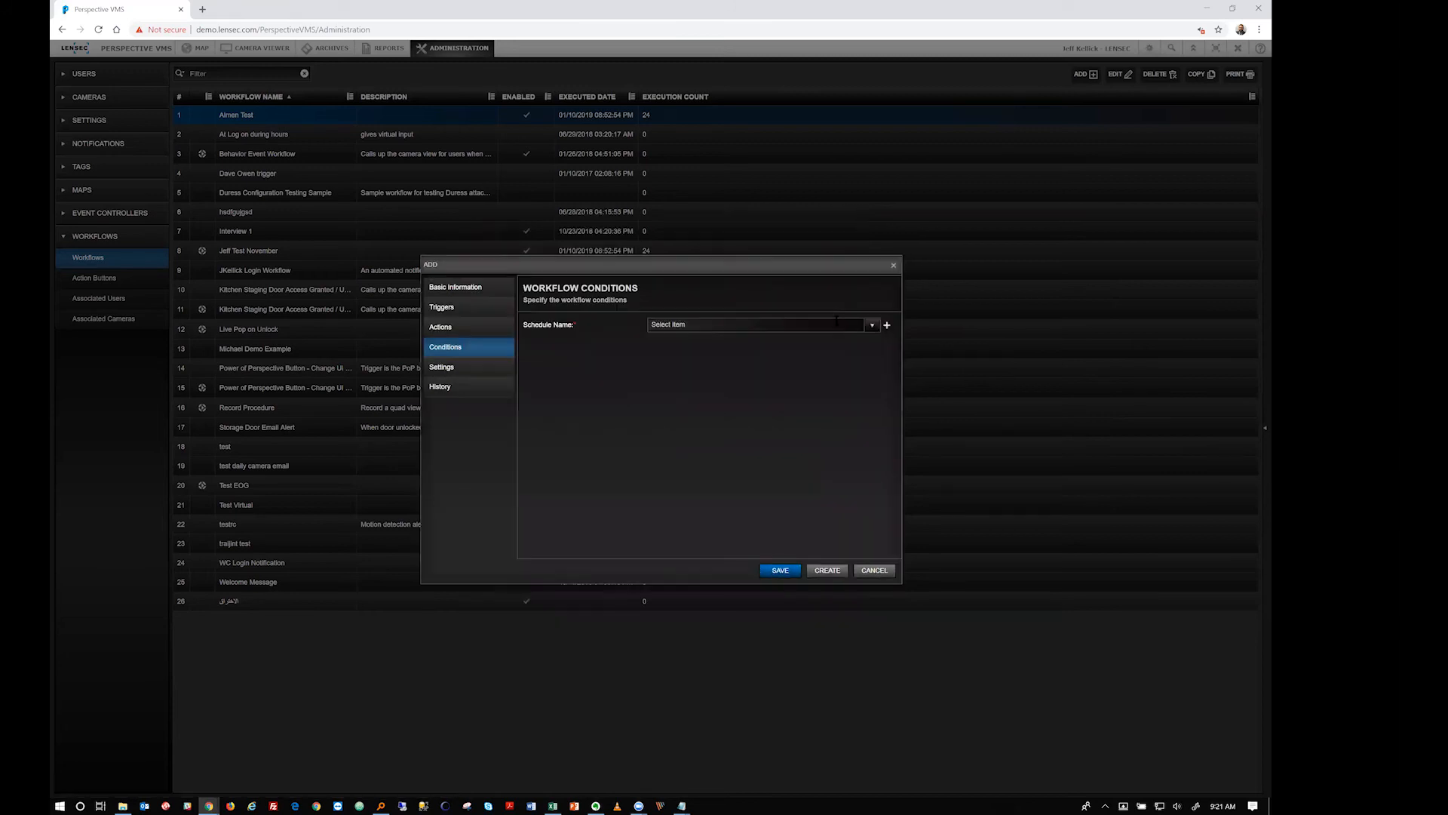
Enable 'Allow workflow to be run on demand' in Settings, then view the History tab
left_click(441, 370)
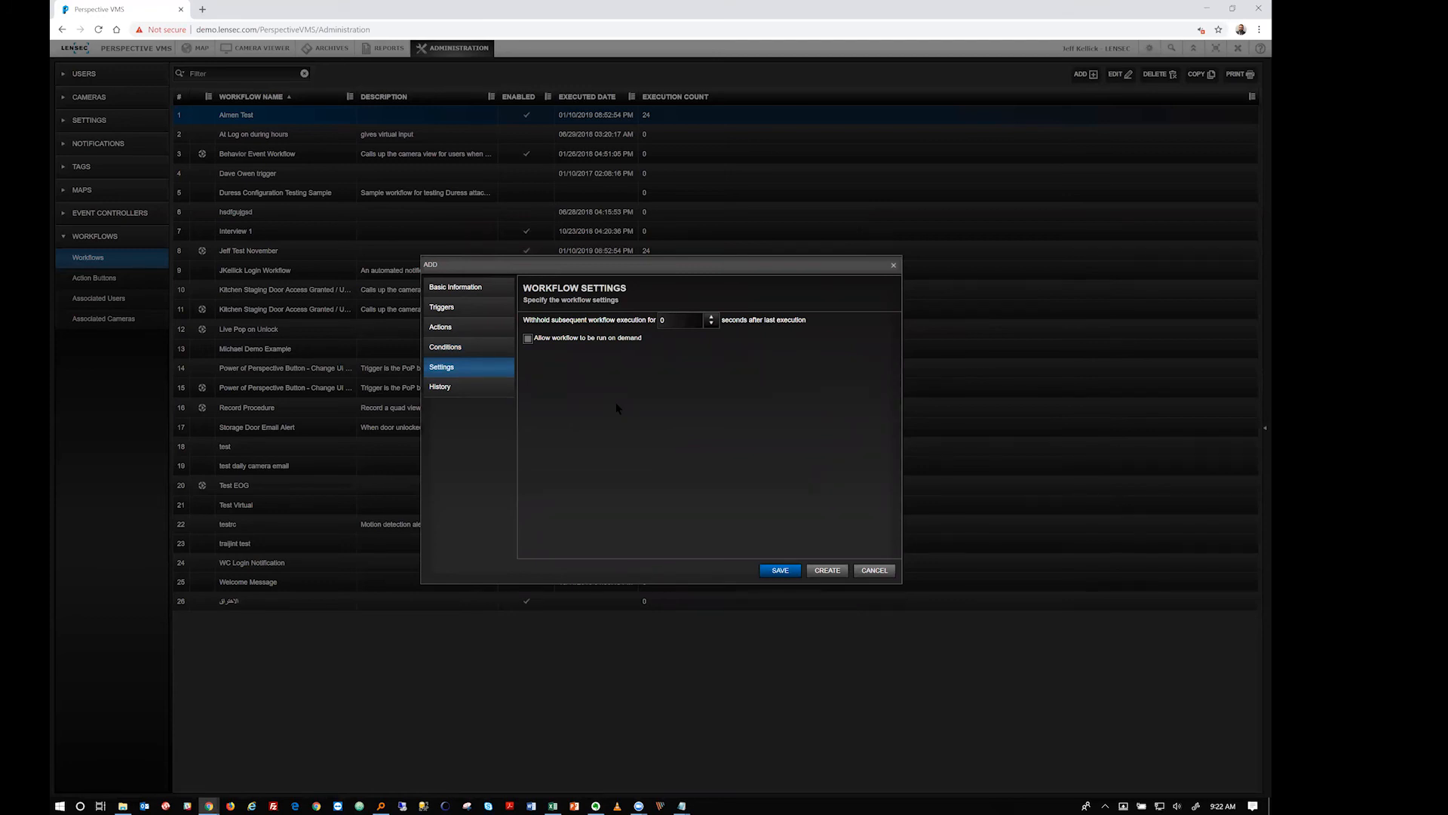
left_click(528, 338)
left_click(475, 396)
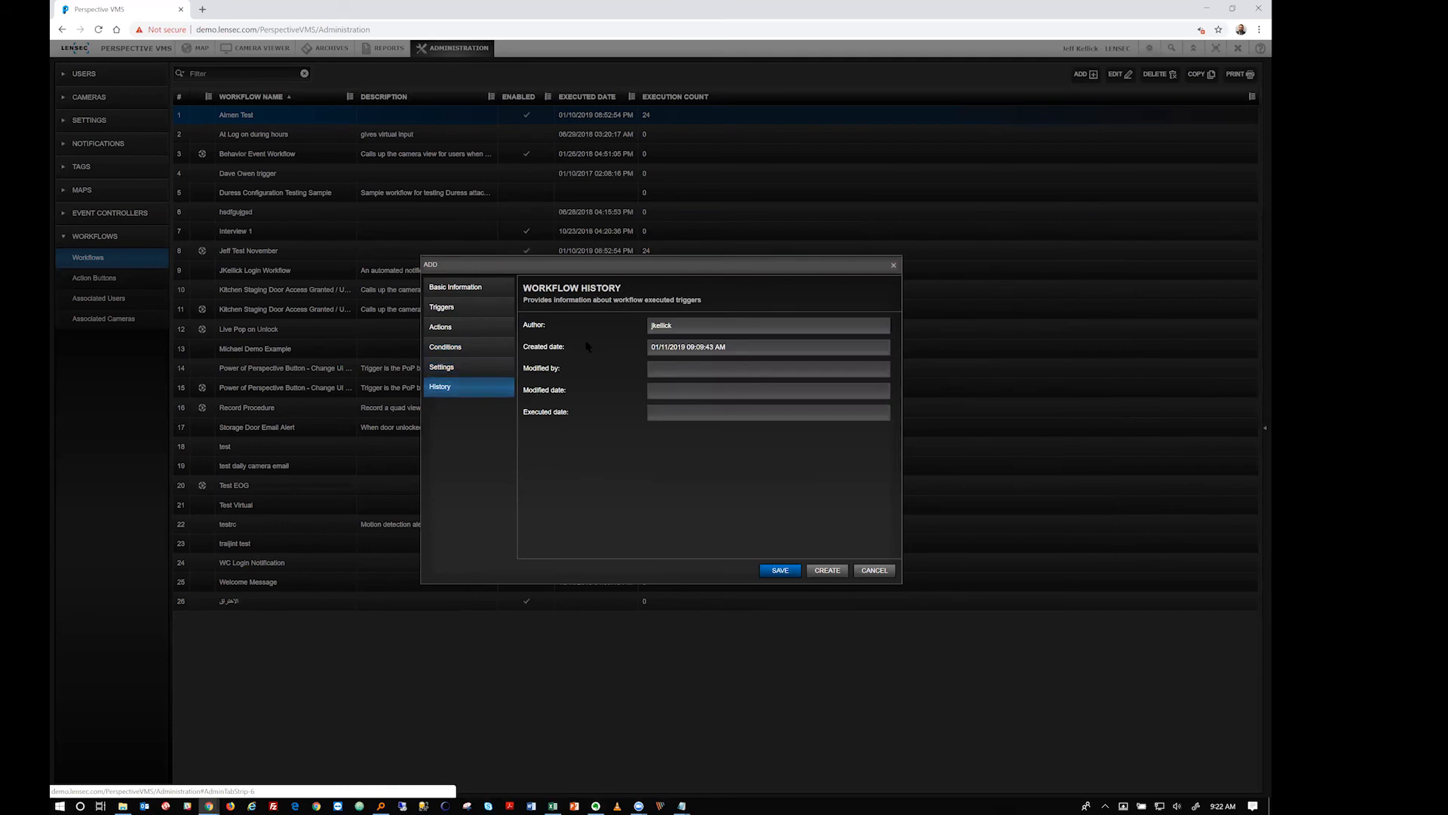